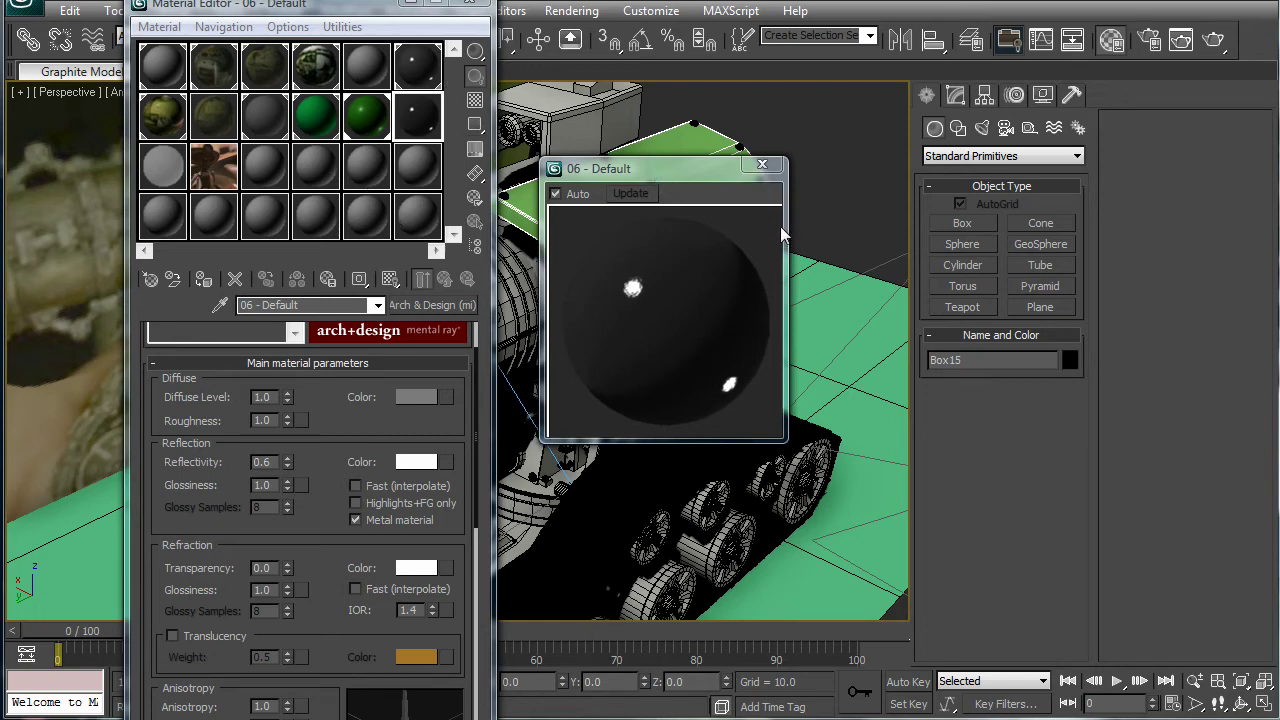
Reset the diffuse roughness to 0.0 and close the enlarged material preview.
{"action": "right_click", "coordinate": [287, 421]}
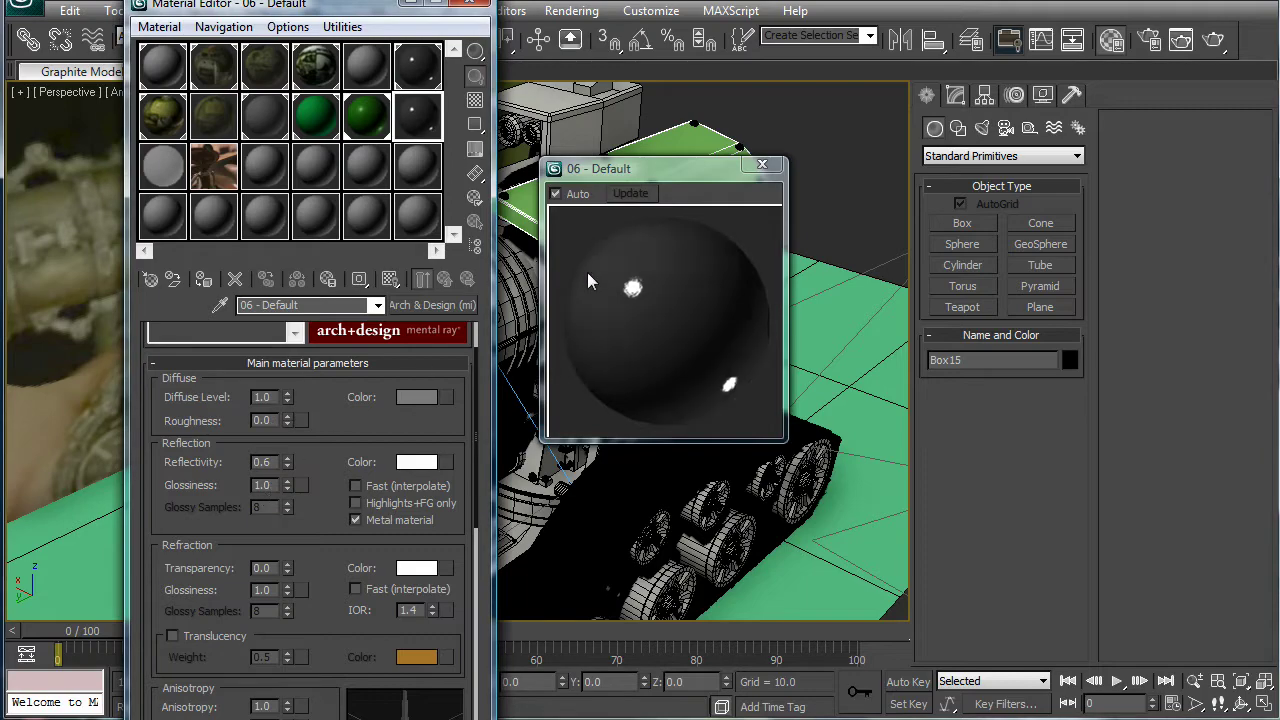
{"action": "left_click", "coordinate": [762, 167]}
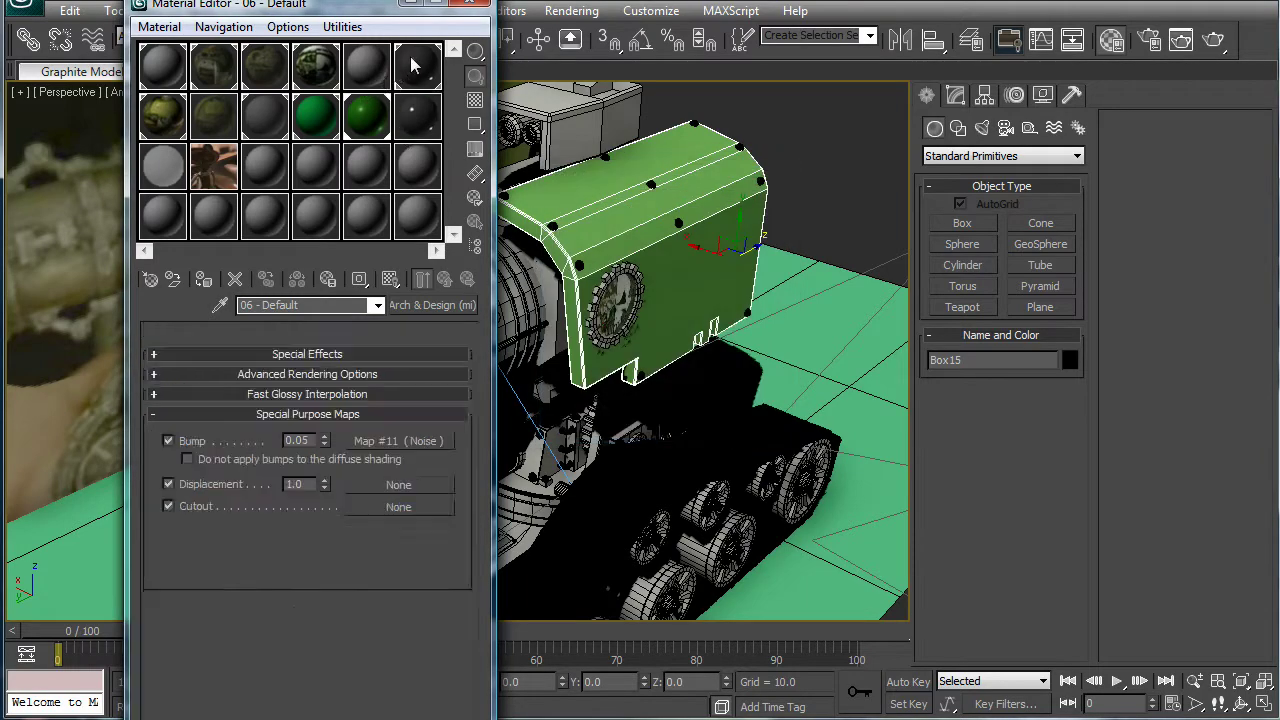
{"action": "middle_click_drag", "start_coordinate": [620, 368], "coordinate": [590, 335], "text": "alt"}
Review the Reflection, BRDF and Special Purpose Maps rollouts, expanding Special Effects.
{"action": "scroll", "coordinate": [330, 346], "scroll_direction": "down", "scroll_amount": 5}
{"action": "scroll", "coordinate": [330, 346], "scroll_direction": "down", "scroll_amount": 10}
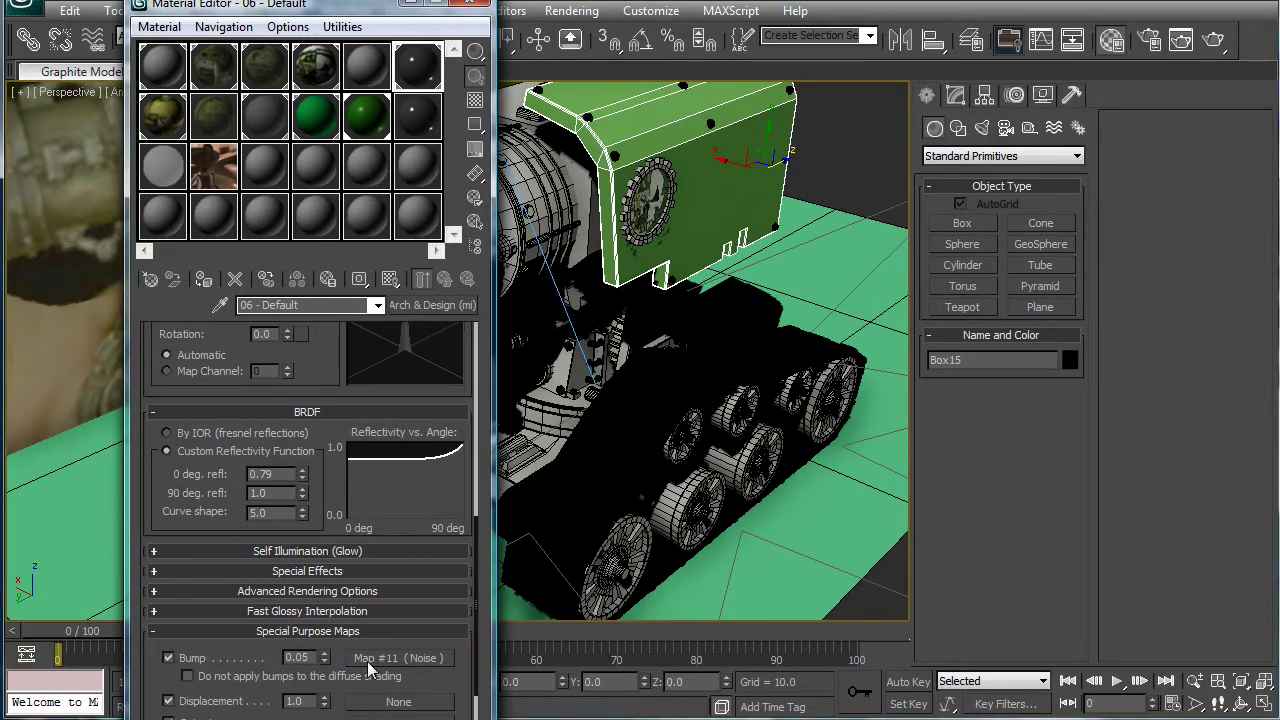
{"action": "scroll", "coordinate": [430, 677], "scroll_direction": "down", "scroll_amount": 3}
{"action": "left_click", "coordinate": [440, 464]}
{"action": "scroll", "coordinate": [429, 594], "scroll_direction": "up", "scroll_amount": 6}
{"action": "scroll", "coordinate": [452, 562], "scroll_direction": "down", "scroll_amount": 1}
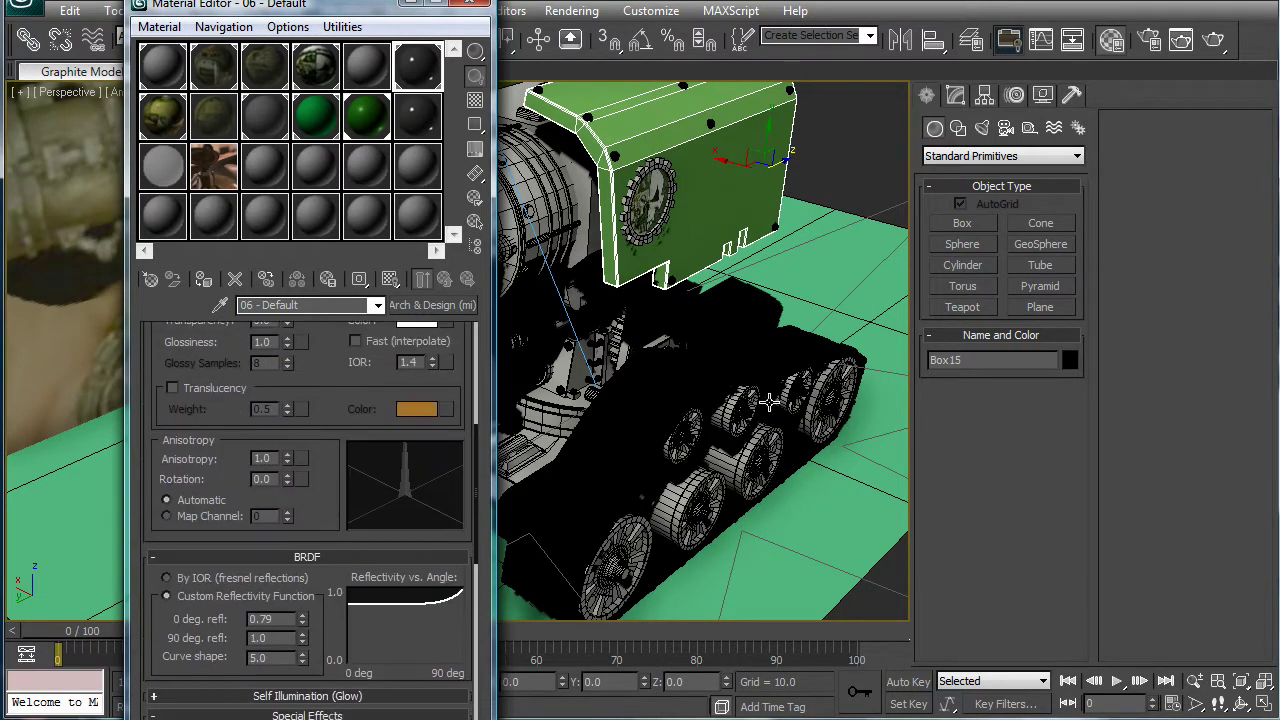
{"action": "scroll", "coordinate": [333, 374], "scroll_direction": "up", "scroll_amount": 5}
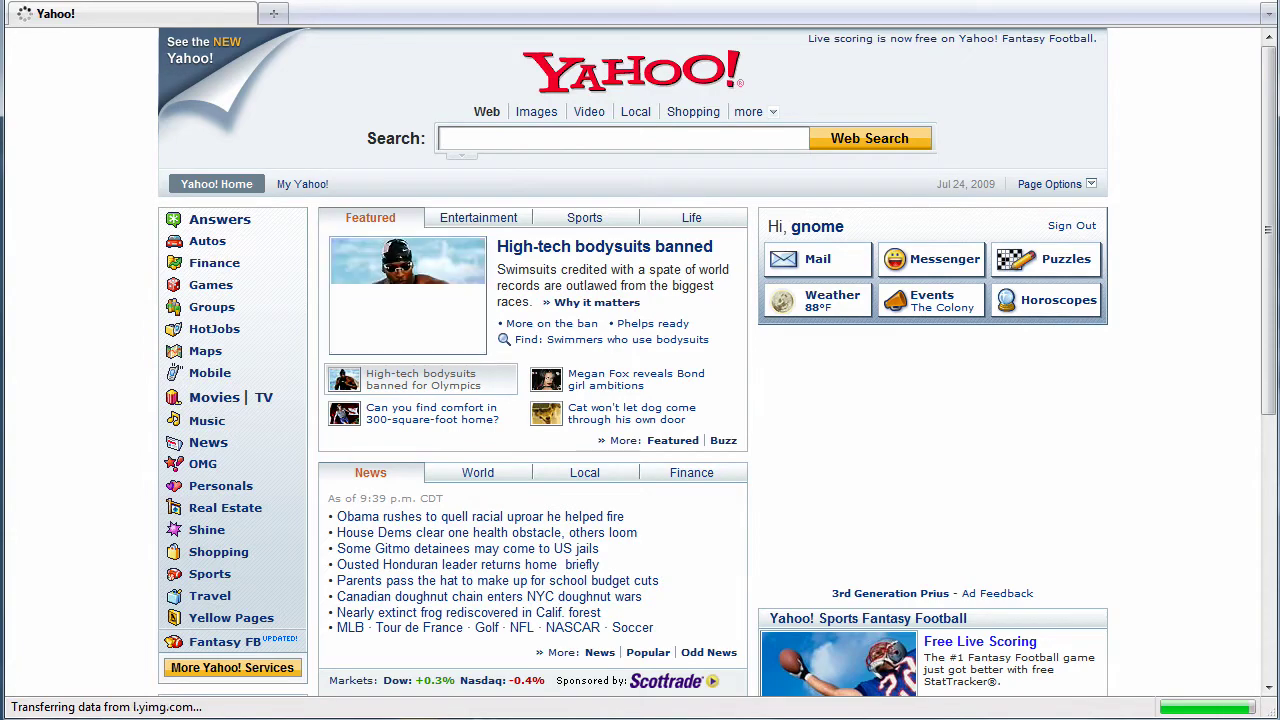
Search Google Images for 'dirt map' and view the Filter Forge Bump Map result.
{"action": "type", "text": "google.com"}
{"action": "key", "text": "Return"}
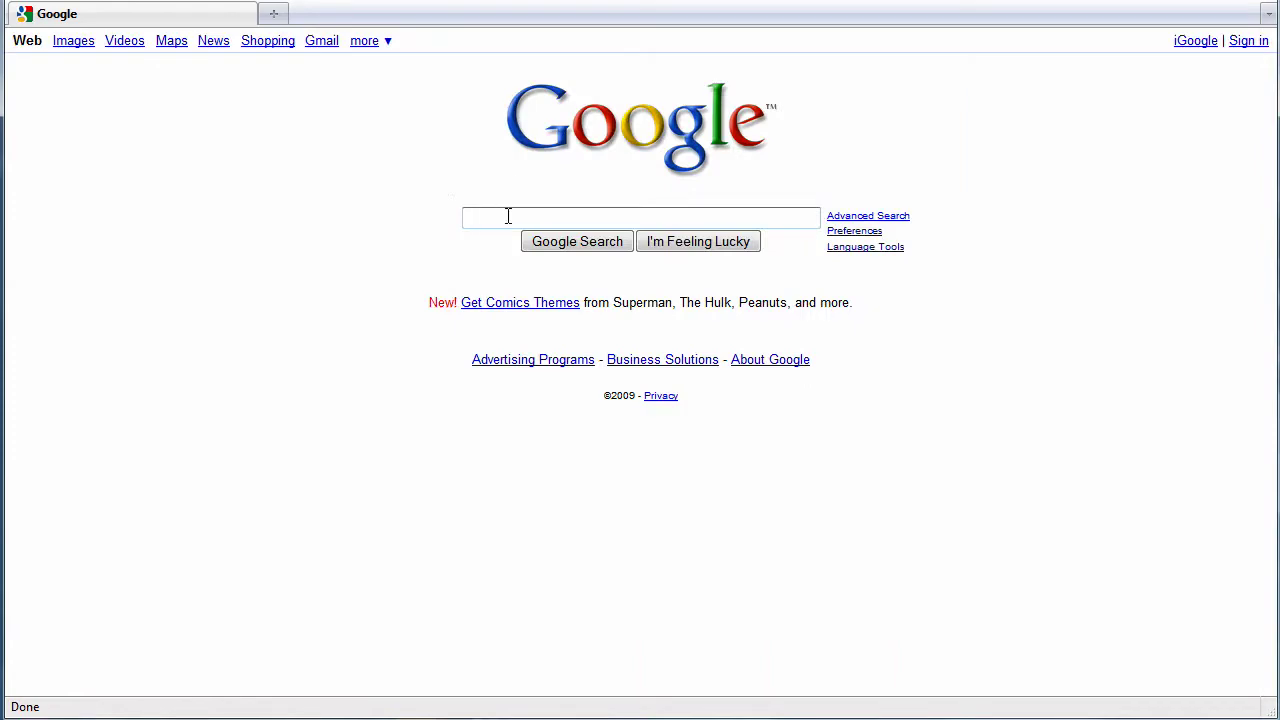
{"action": "type", "text": "dirt map"}
{"action": "key", "text": "Return"}
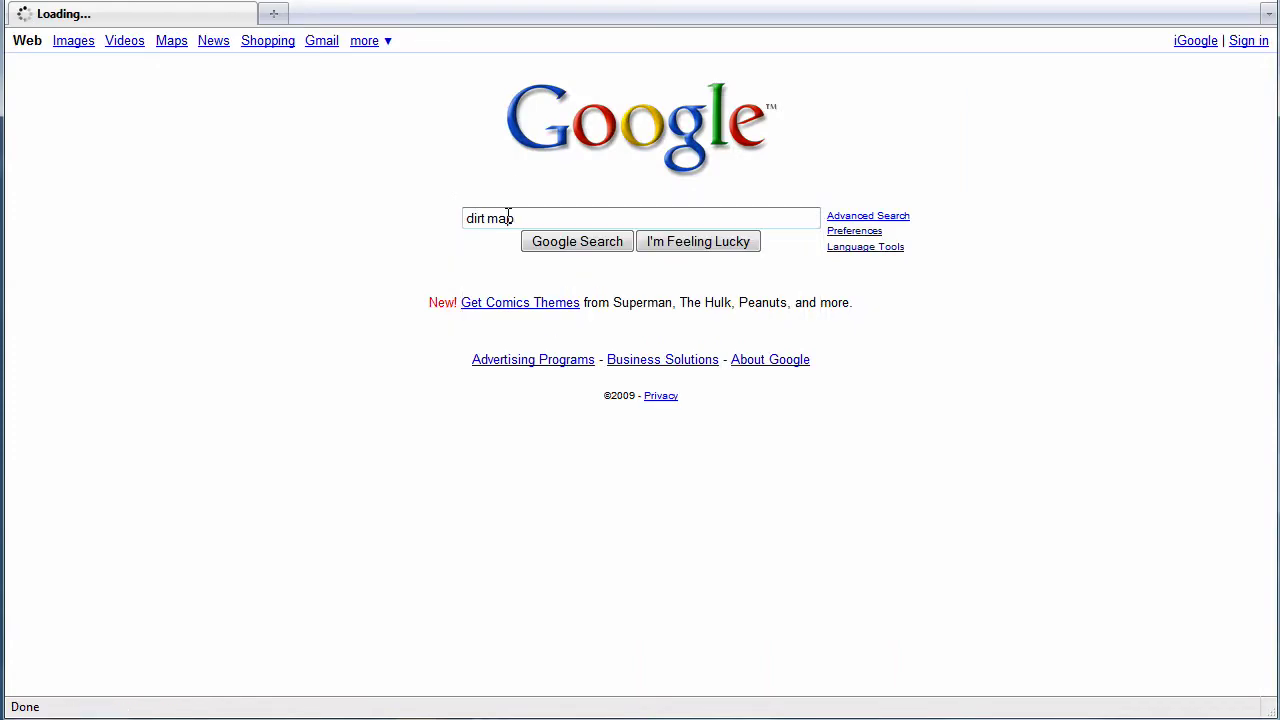
{"action": "left_click", "coordinate": [73, 41]}
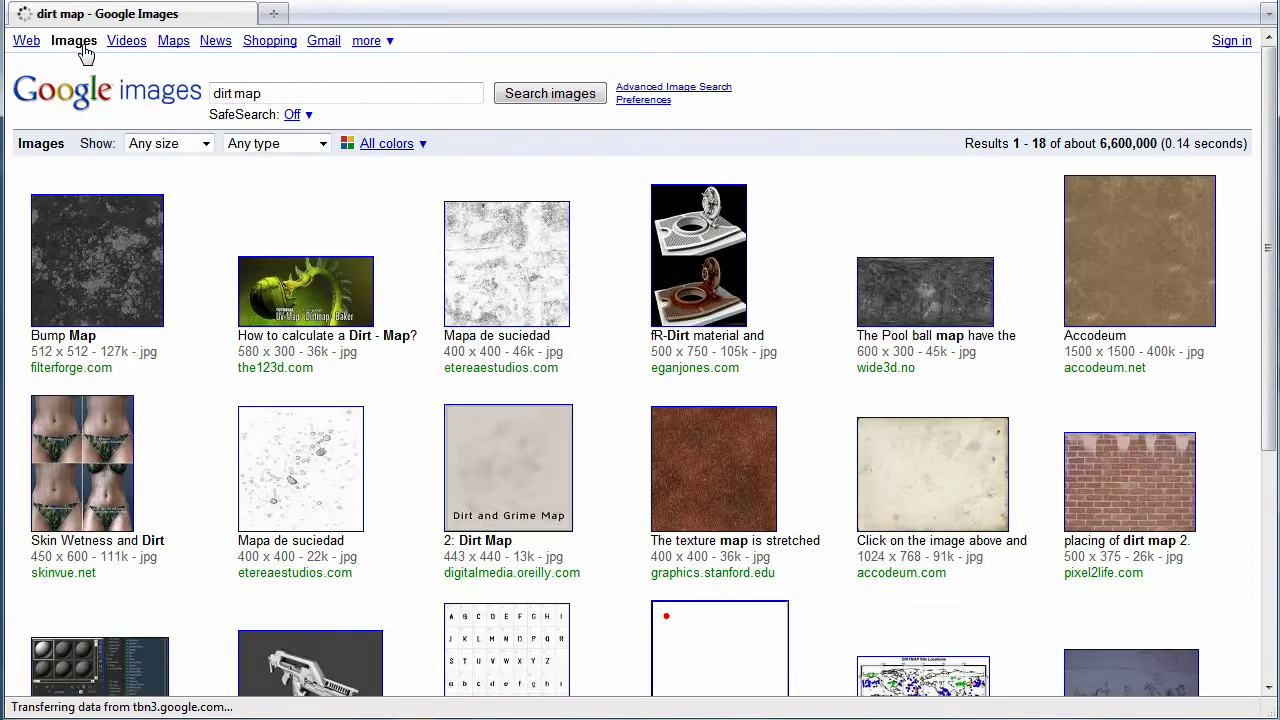
{"action": "left_click", "coordinate": [126, 277]}
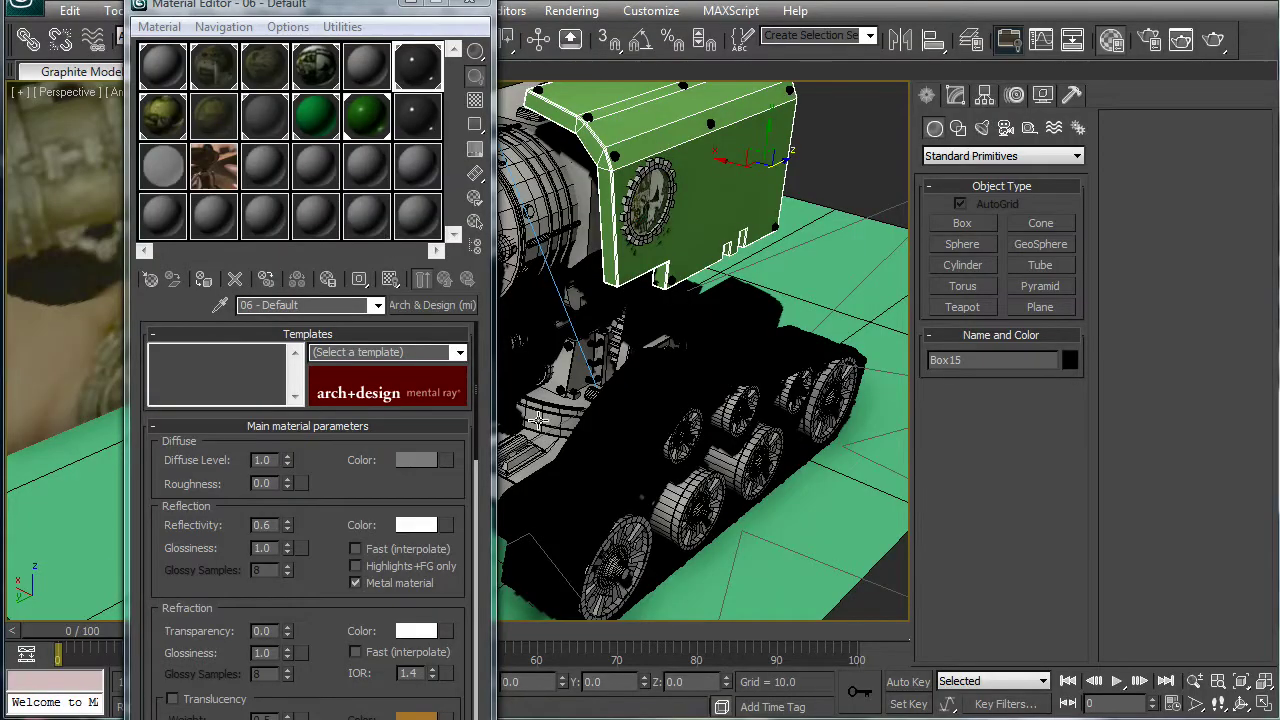
Load 4301-bump.jpg from the thunderfire cannon folder as the Diffuse Color bitmap.
{"action": "left_click", "coordinate": [446, 460]}
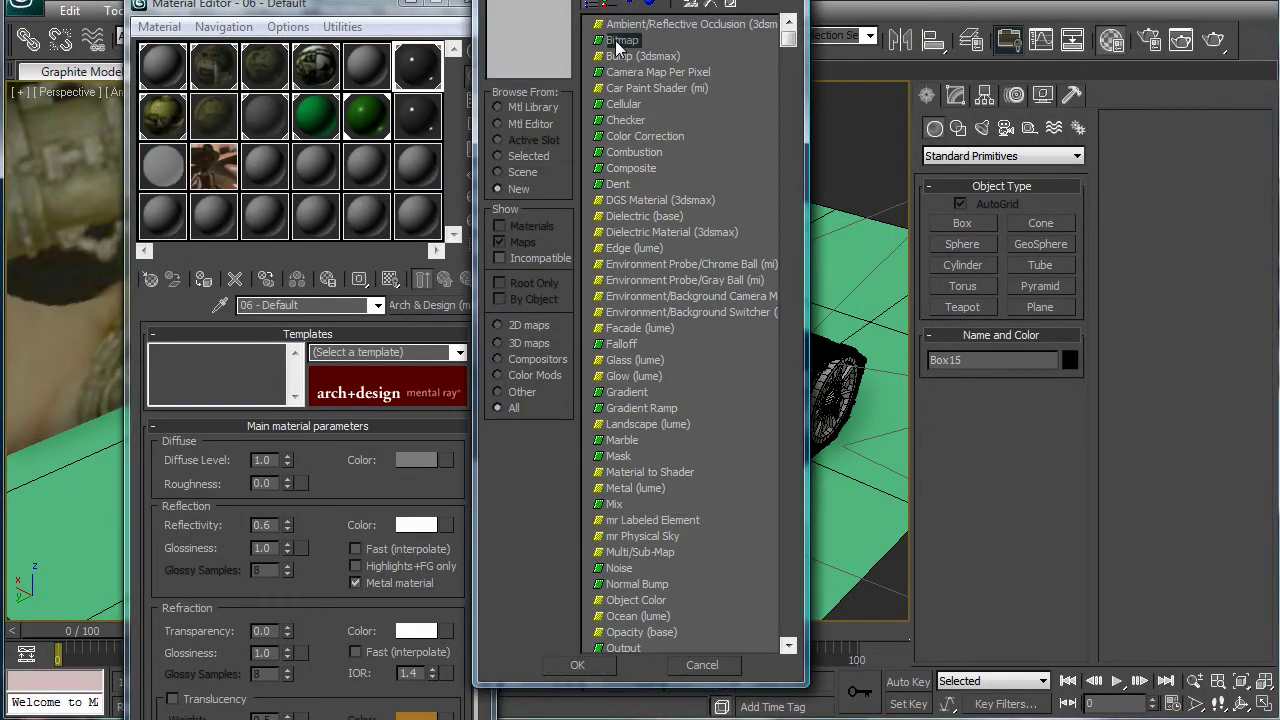
{"action": "double_click", "coordinate": [618, 42]}
{"action": "left_click", "coordinate": [403, 23]}
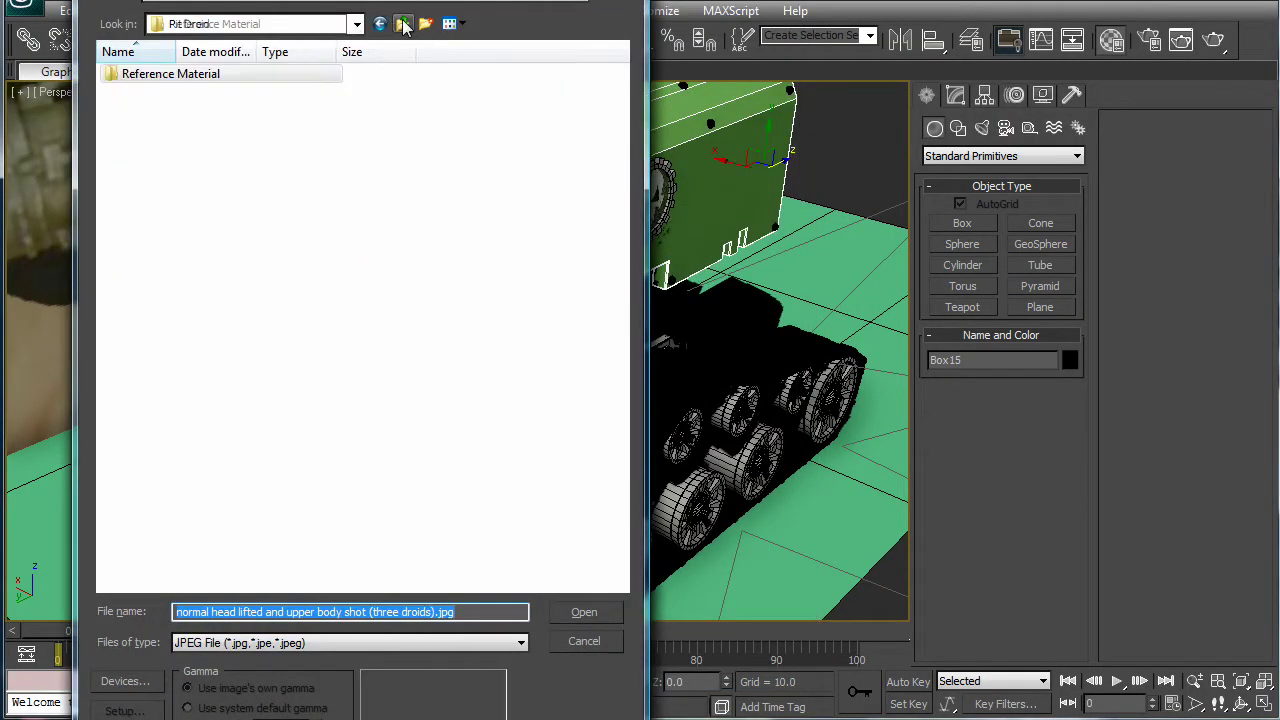
{"action": "left_click", "coordinate": [403, 23]}
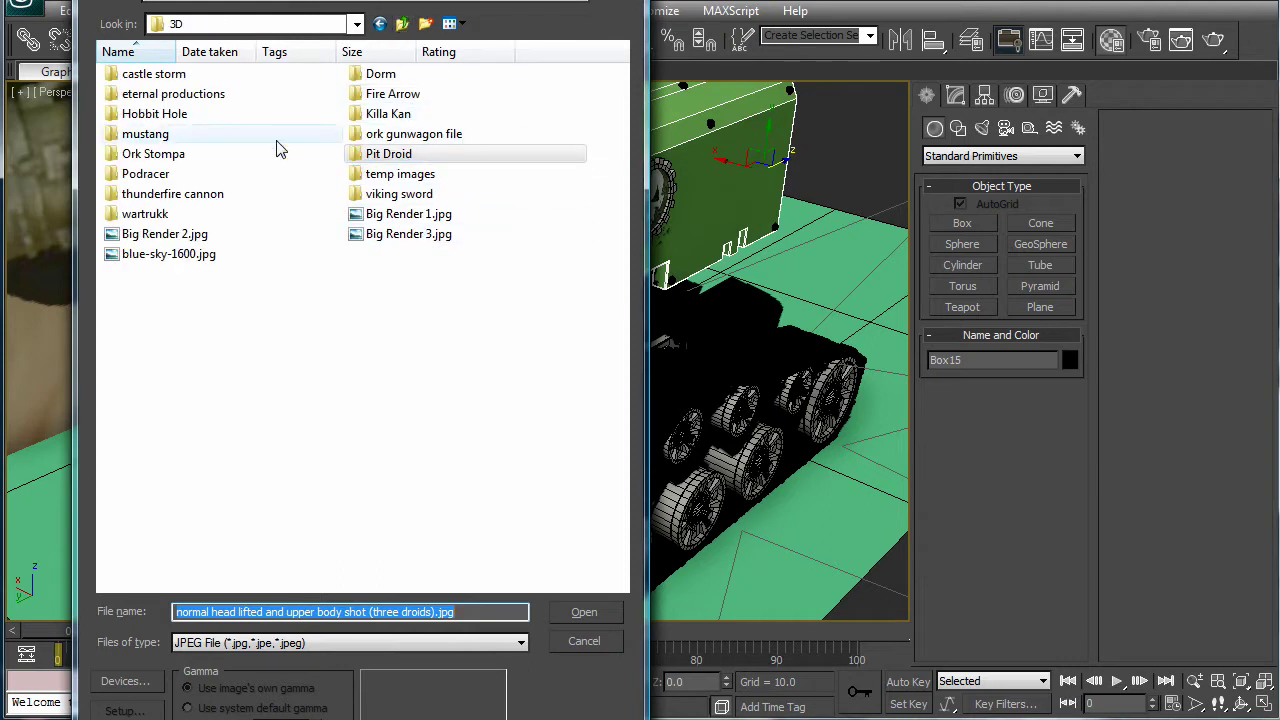
{"action": "double_click", "coordinate": [170, 195]}
{"action": "left_click", "coordinate": [290, 110]}
{"action": "left_click", "coordinate": [584, 611]}
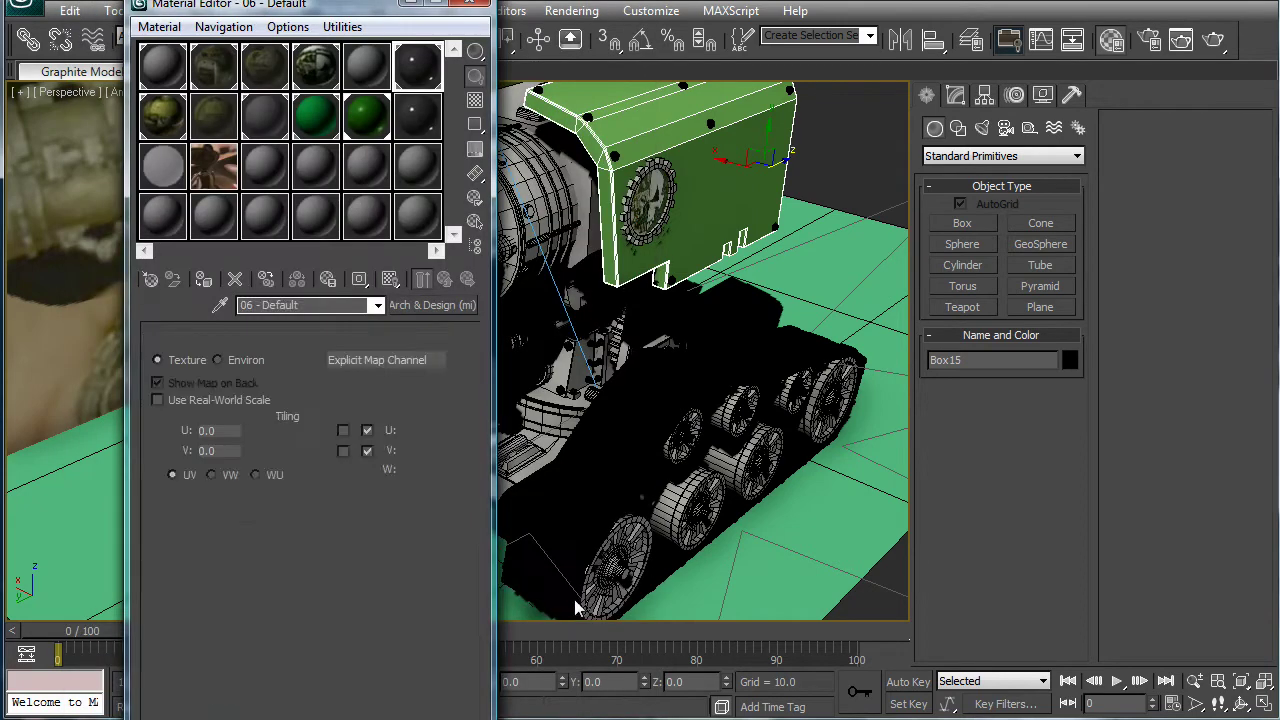
{"action": "double_click", "coordinate": [416, 68]}
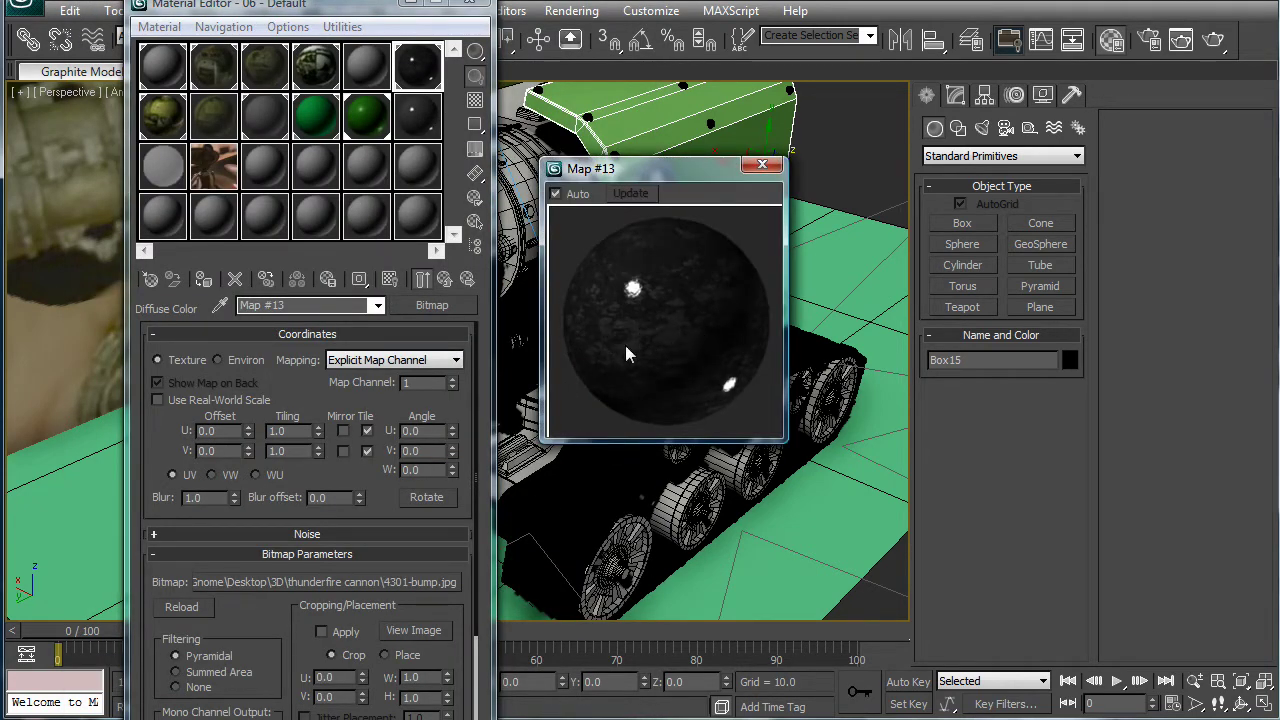
{"action": "left_click", "coordinate": [446, 280]}
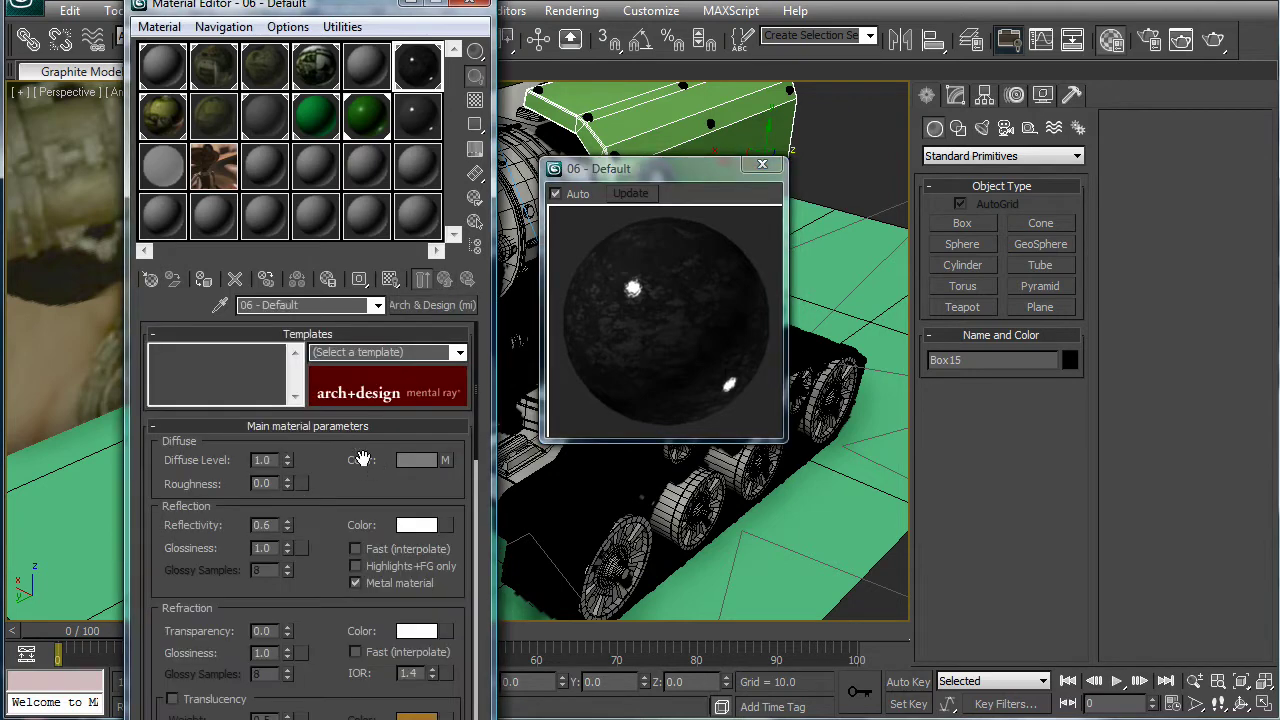
Inspect the existing Noise bump map under Special Purpose Maps.
{"action": "scroll", "coordinate": [350, 470], "scroll_direction": "down", "scroll_amount": 10}
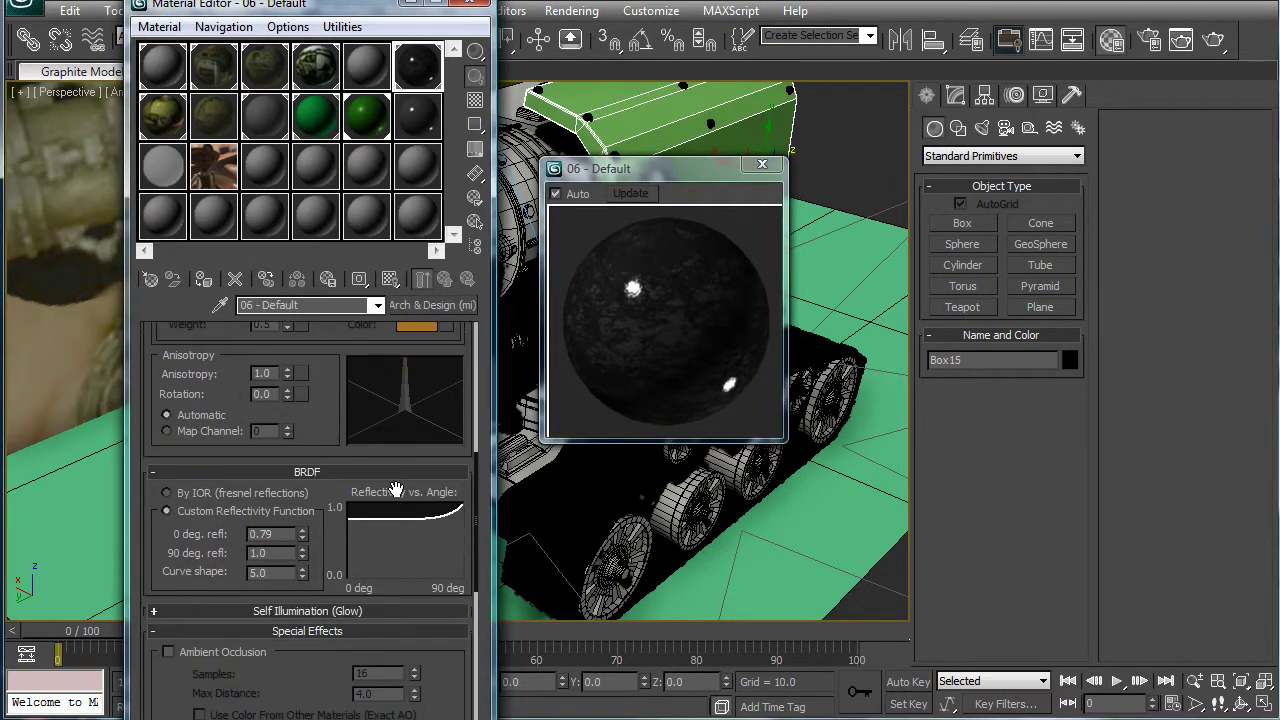
{"action": "scroll", "coordinate": [297, 580], "scroll_direction": "down", "scroll_amount": 5}
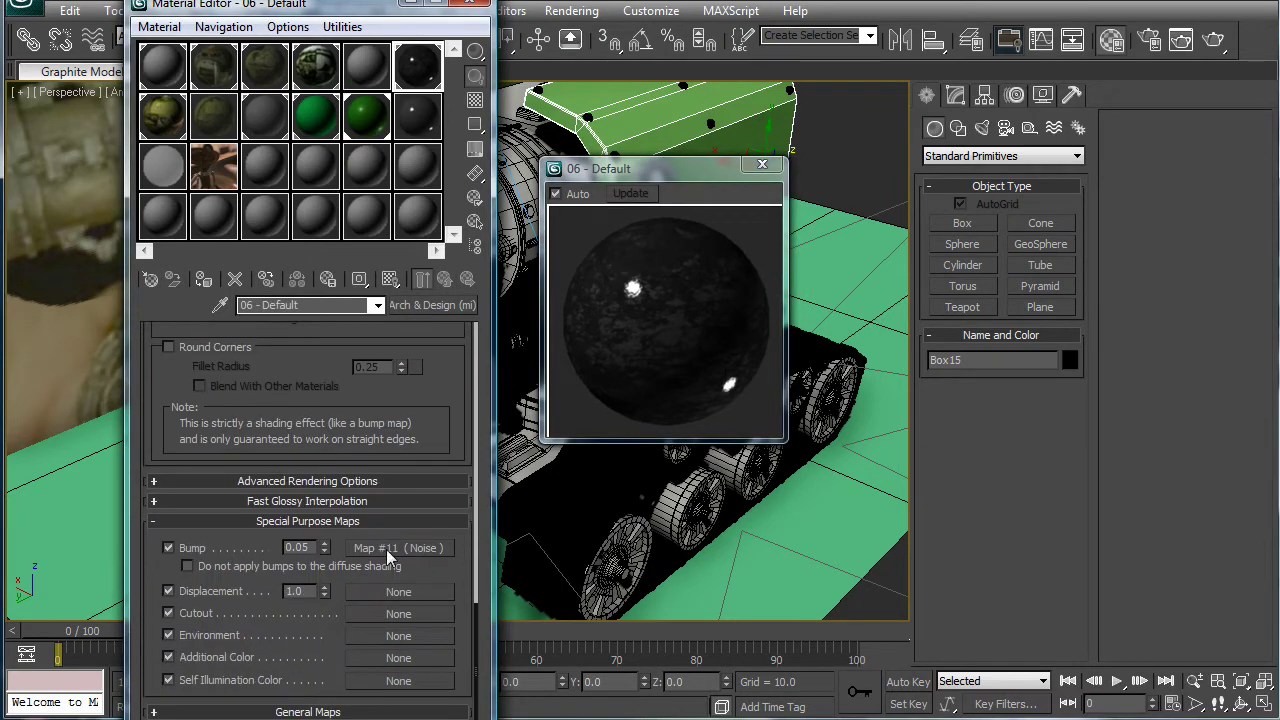
{"action": "left_click", "coordinate": [389, 549]}
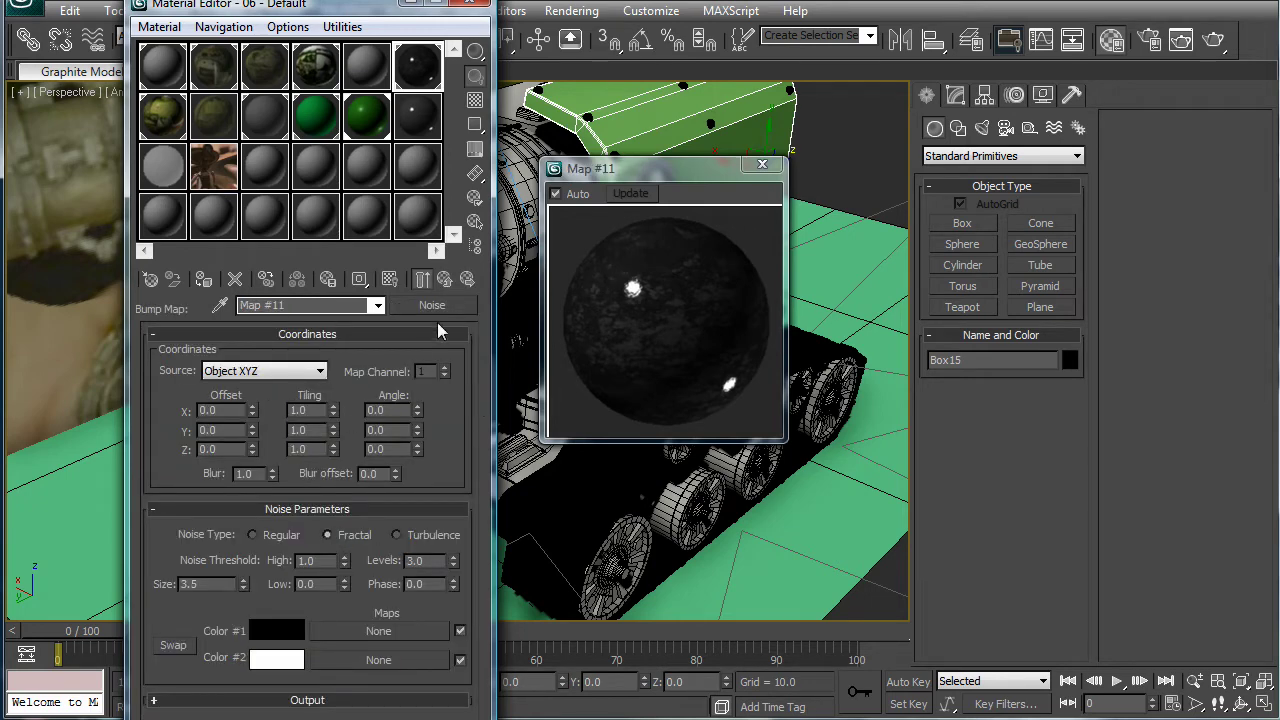
{"action": "left_click", "coordinate": [444, 279]}
Replace the Noise bump with a 4301-bump.jpg Bitmap and set bump amount to 0.2.
{"action": "left_click", "coordinate": [392, 548]}
{"action": "left_click", "coordinate": [432, 305]}
{"action": "double_click", "coordinate": [620, 57]}
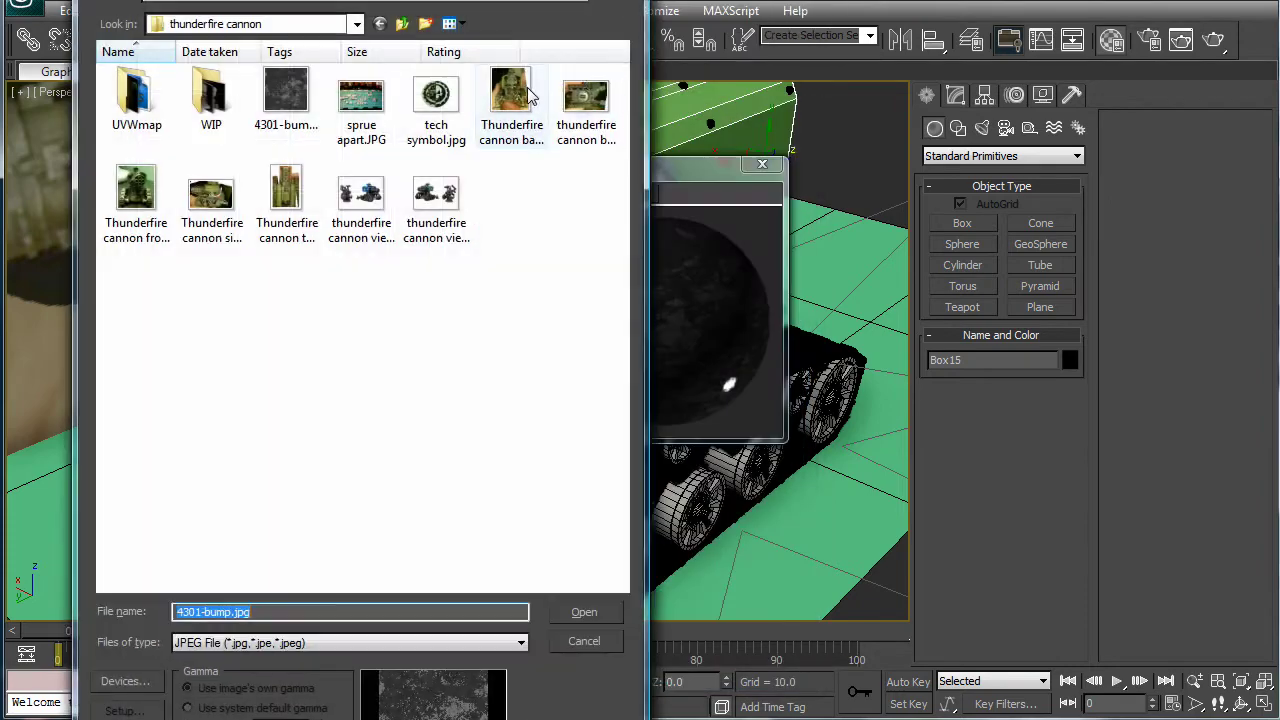
{"action": "double_click", "coordinate": [270, 117]}
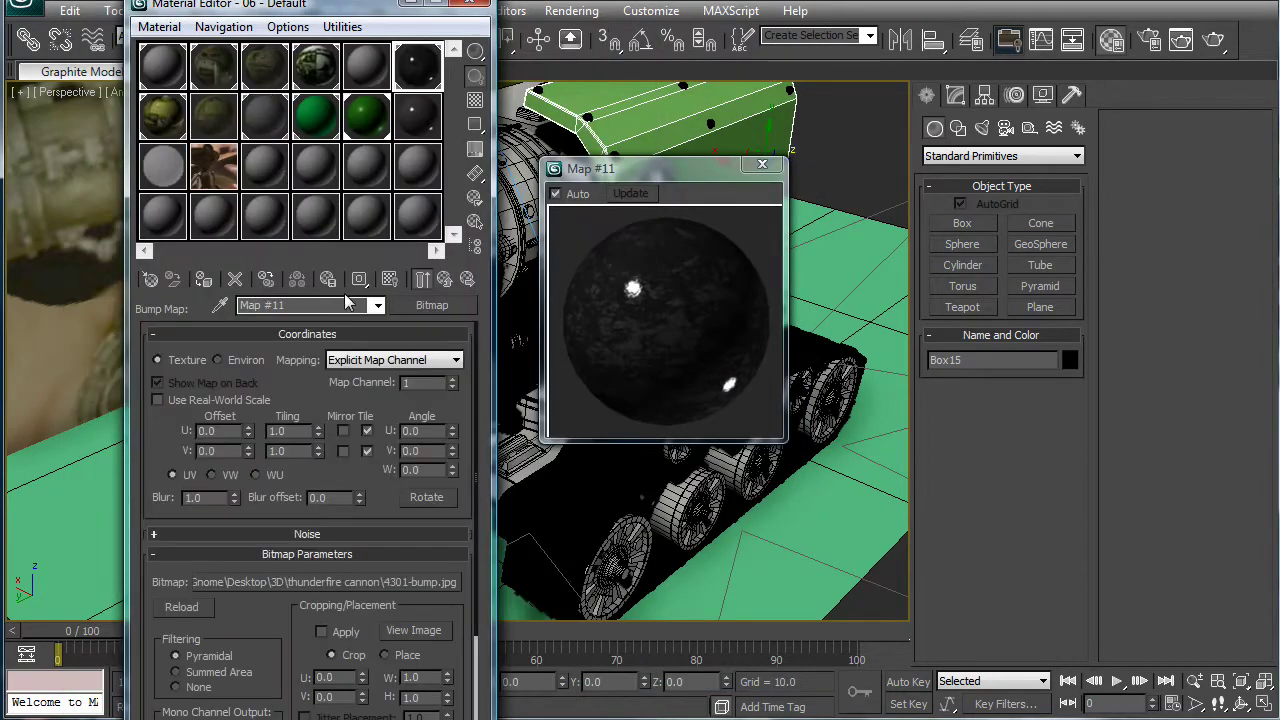
{"action": "left_click", "coordinate": [444, 279]}
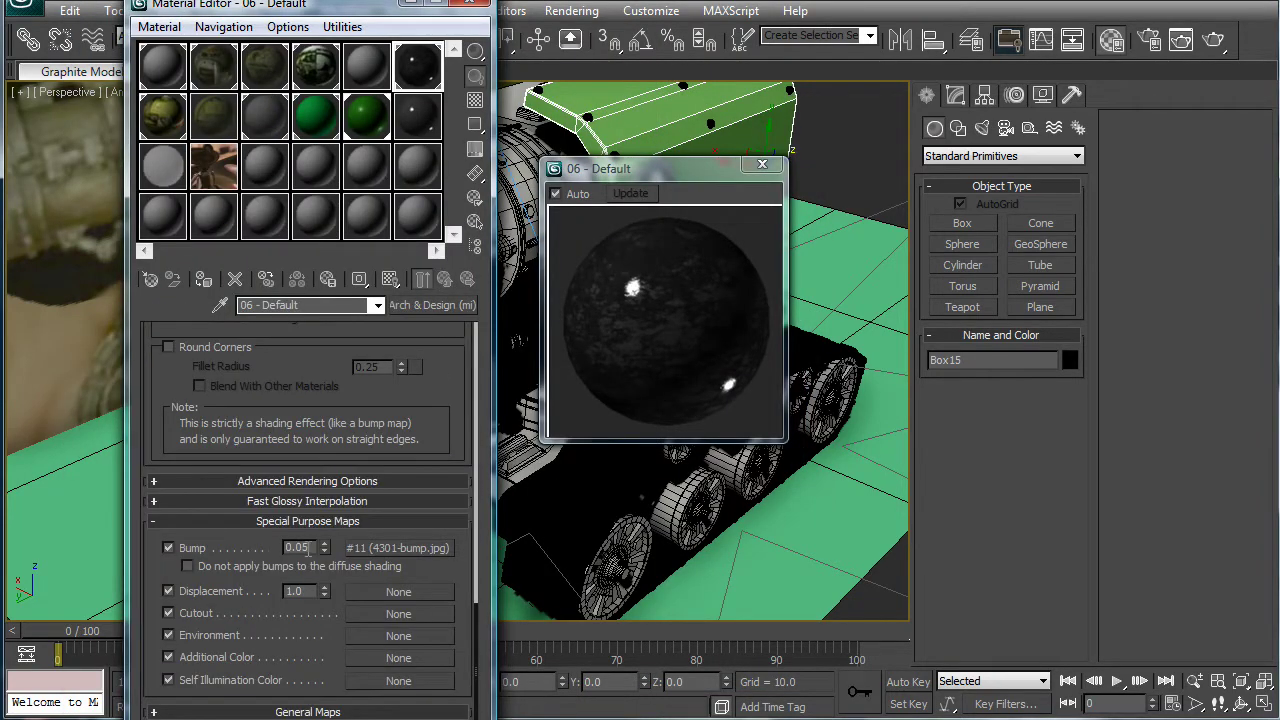
{"action": "left_click_drag", "start_coordinate": [311, 548], "coordinate": [268, 550]}
Lighten the diffuse grey in the Color Selector, close the Material Editor and render the cannon.
{"action": "left_click", "coordinate": [762, 166]}
{"action": "scroll", "coordinate": [307, 520], "scroll_direction": "up", "scroll_amount": 10}
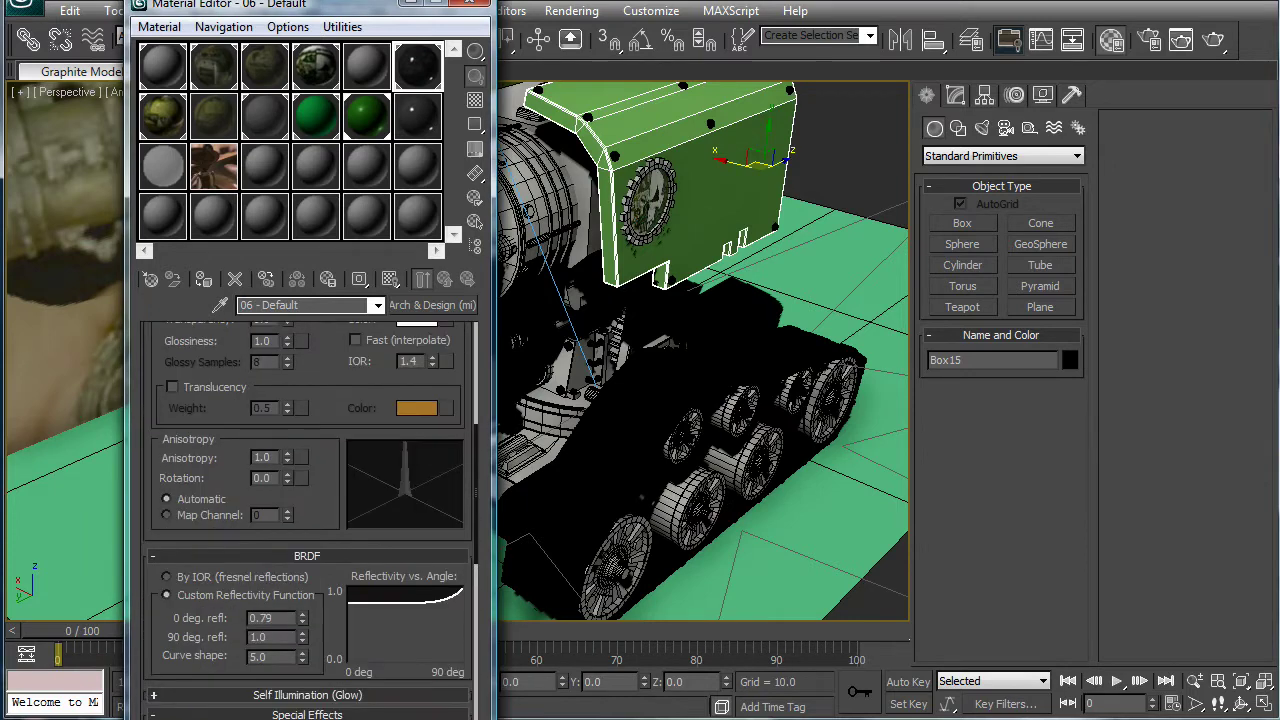
{"action": "left_click_drag", "start_coordinate": [347, 369], "coordinate": [362, 630]}
{"action": "left_click", "coordinate": [412, 432]}
{"action": "left_click_drag", "start_coordinate": [716, 100], "coordinate": [860, 258]}
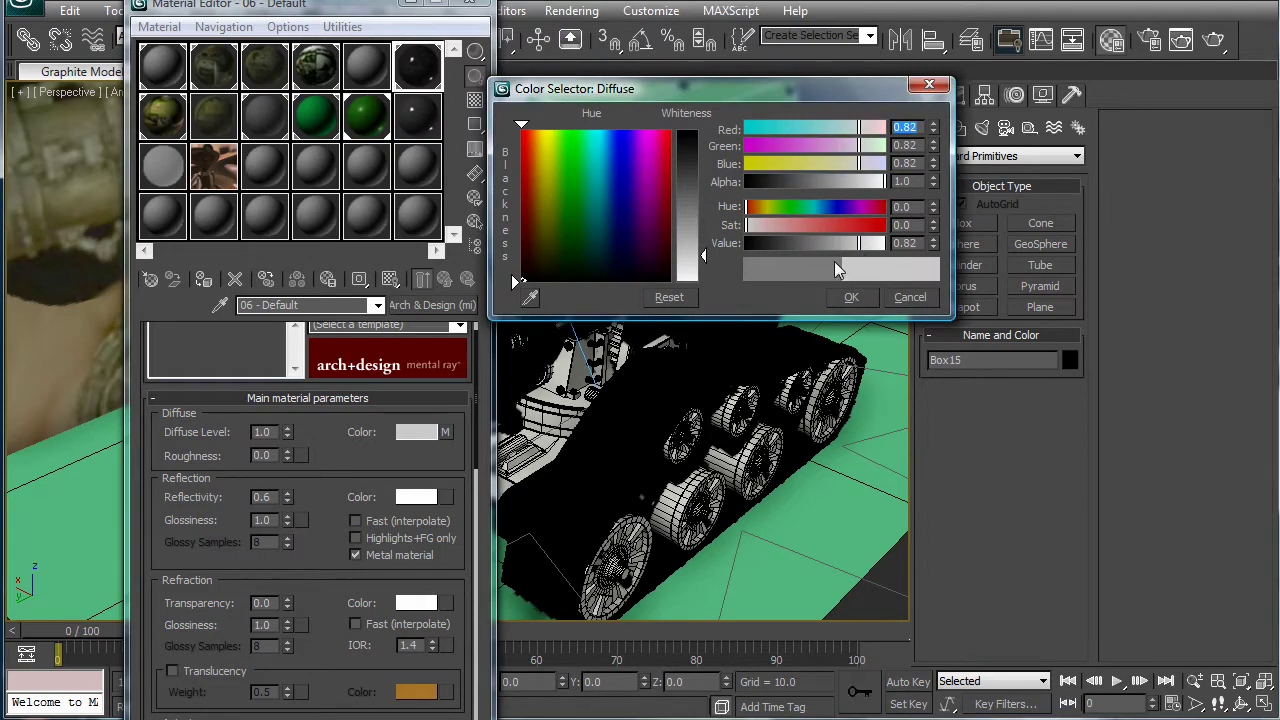
{"action": "left_click", "coordinate": [851, 297]}
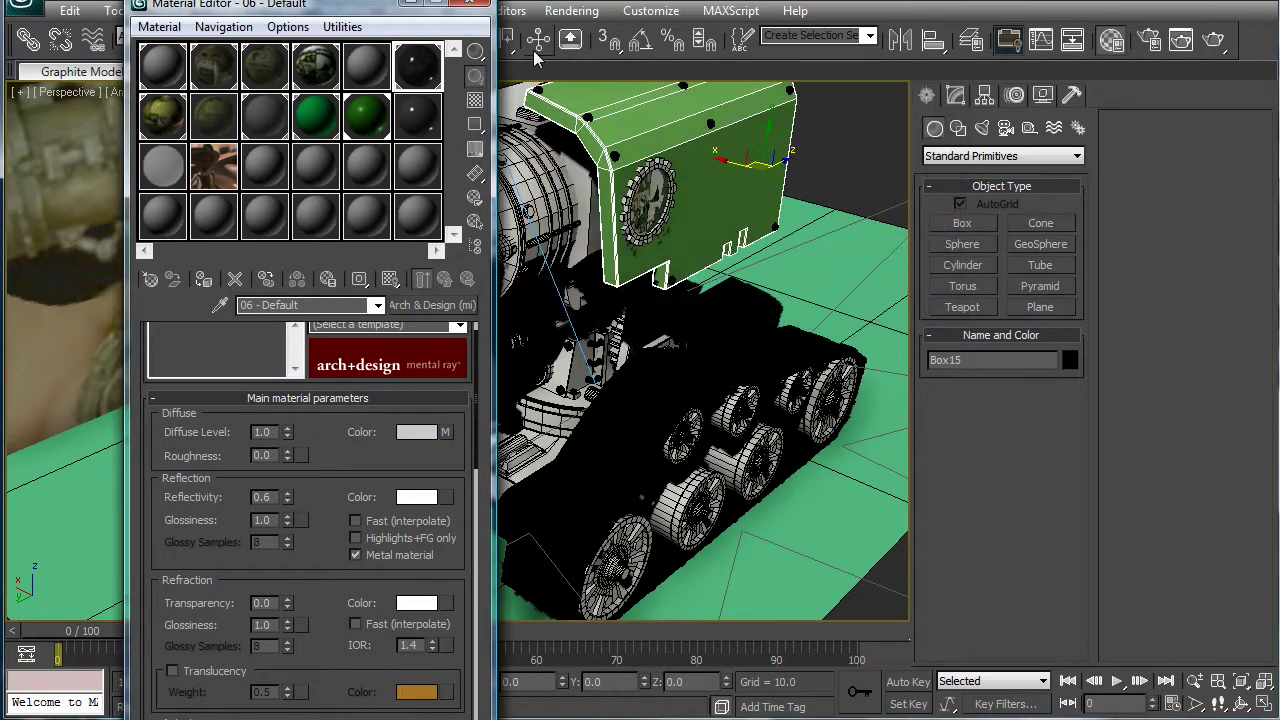
{"action": "left_click", "coordinate": [472, 3]}
{"action": "left_click", "coordinate": [1213, 40]}
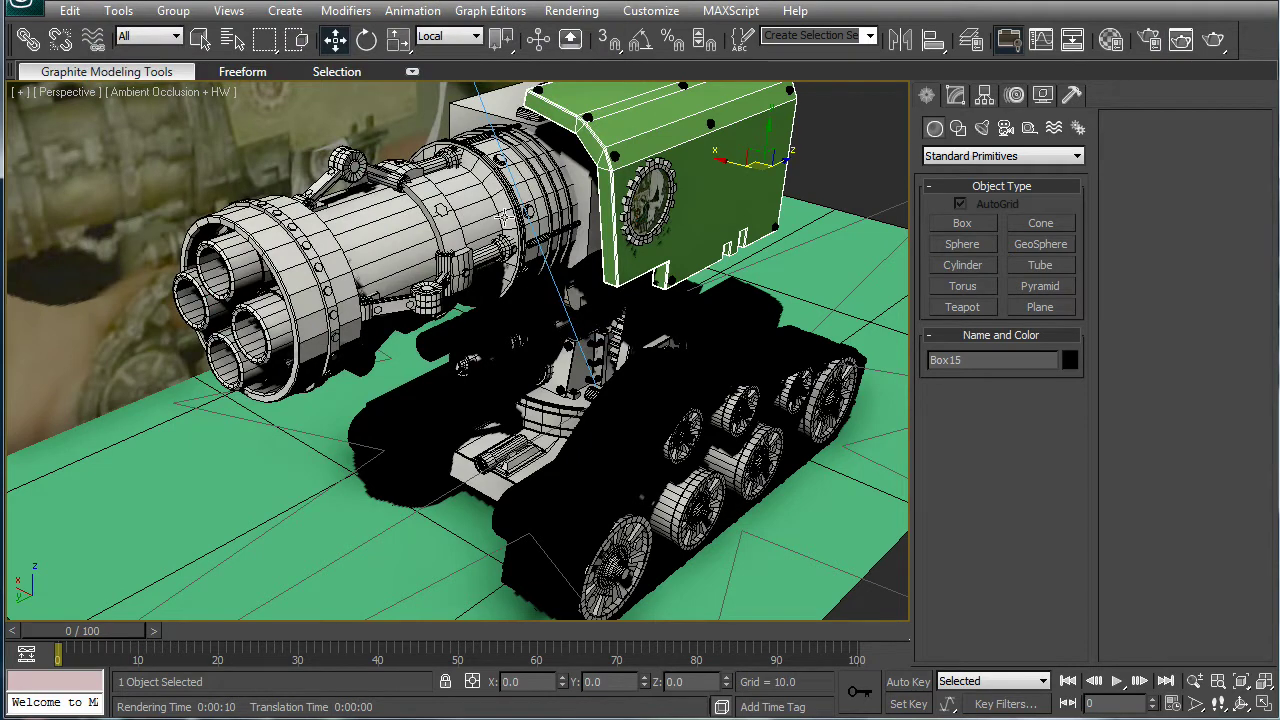
Select the cannon barrel cylinder, Cylinder42, in the Modify panel.
{"action": "key", "text": "F4"}
{"action": "left_click", "coordinate": [407, 234]}
{"action": "key", "text": "F4"}
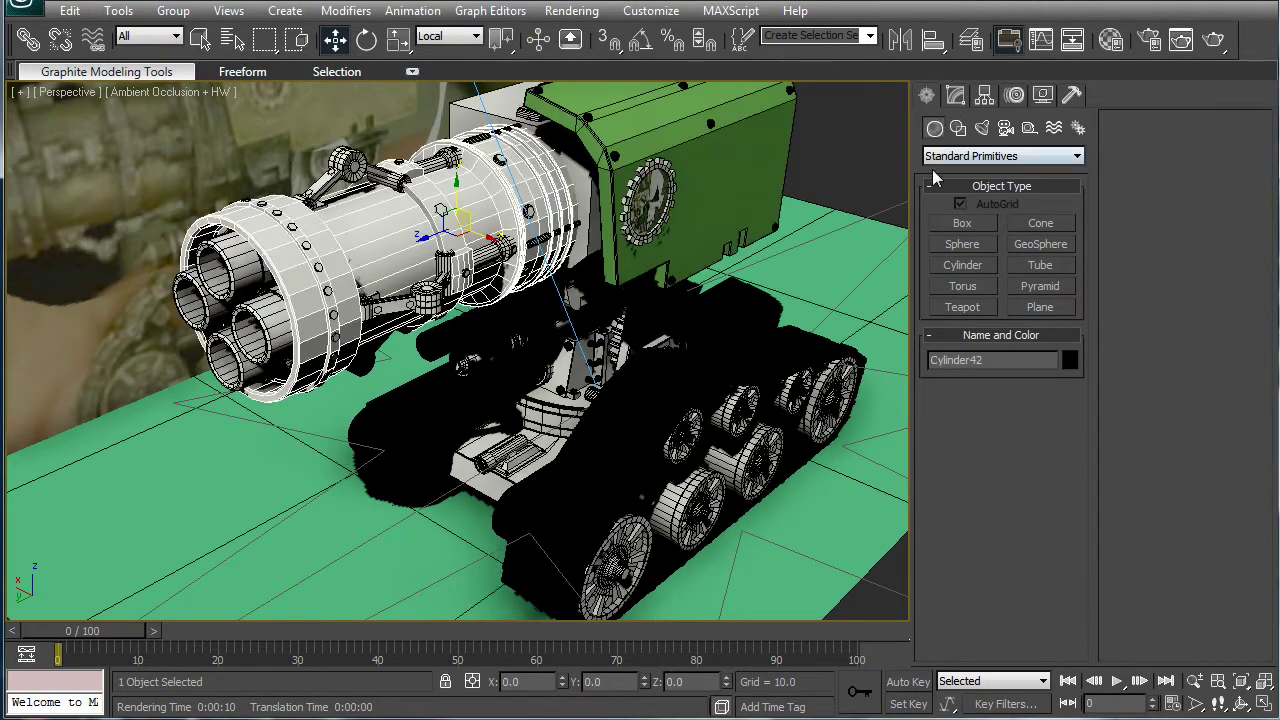
{"action": "left_click", "coordinate": [955, 94]}
Add a UVW Map modifier with Cylindrical mapping to the barrel, then deselect everything.
{"action": "left_click", "coordinate": [1077, 149]}
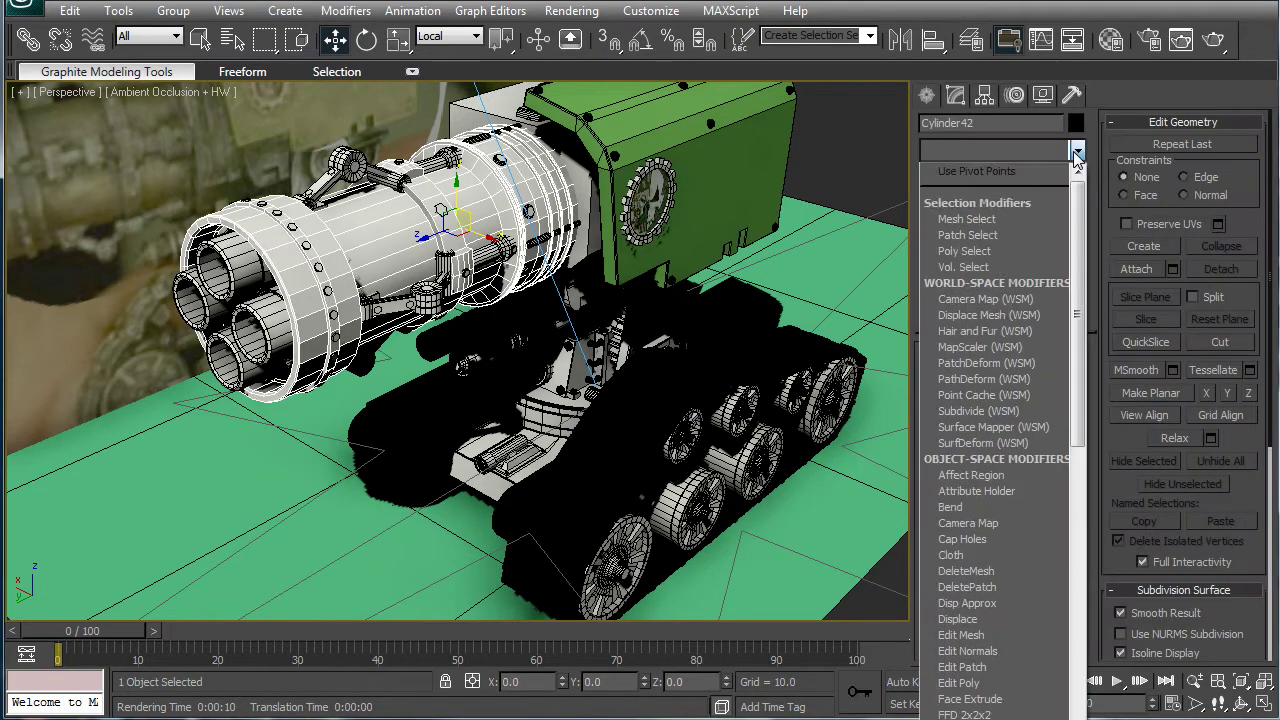
{"action": "left_click_drag", "start_coordinate": [1080, 215], "coordinate": [1080, 490]}
{"action": "left_click", "coordinate": [958, 694]}
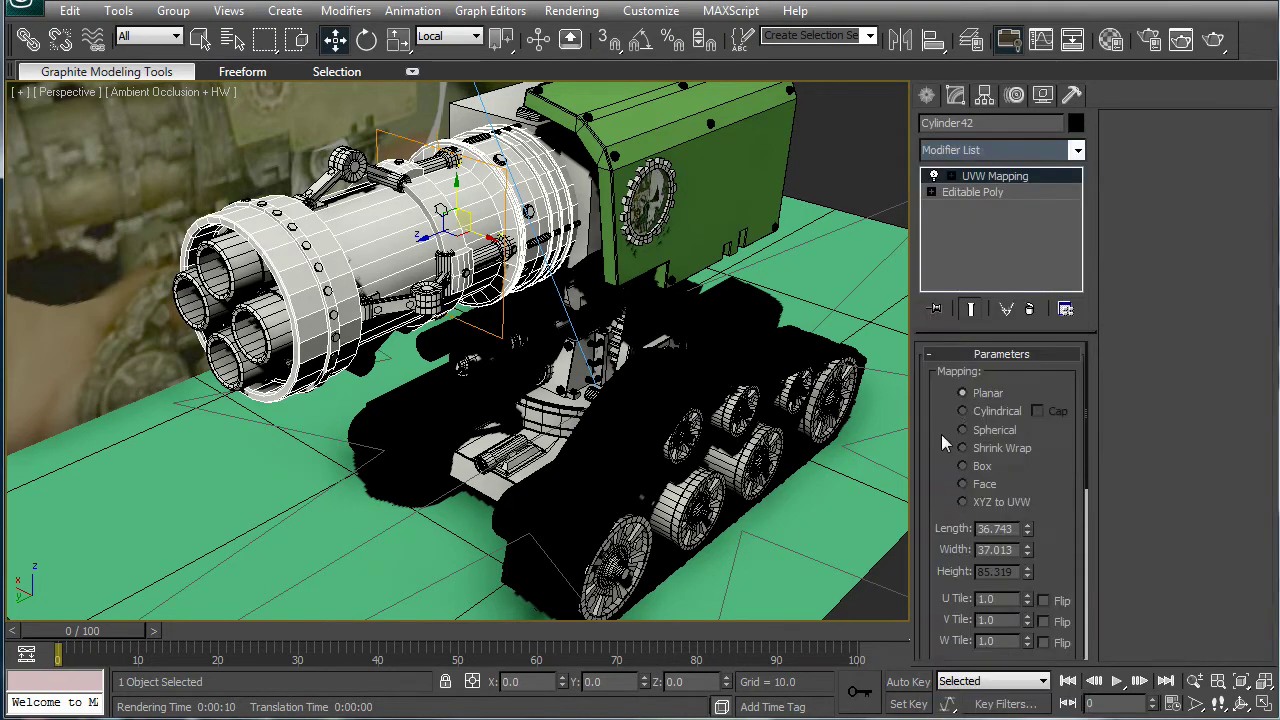
{"action": "left_click", "coordinate": [961, 411]}
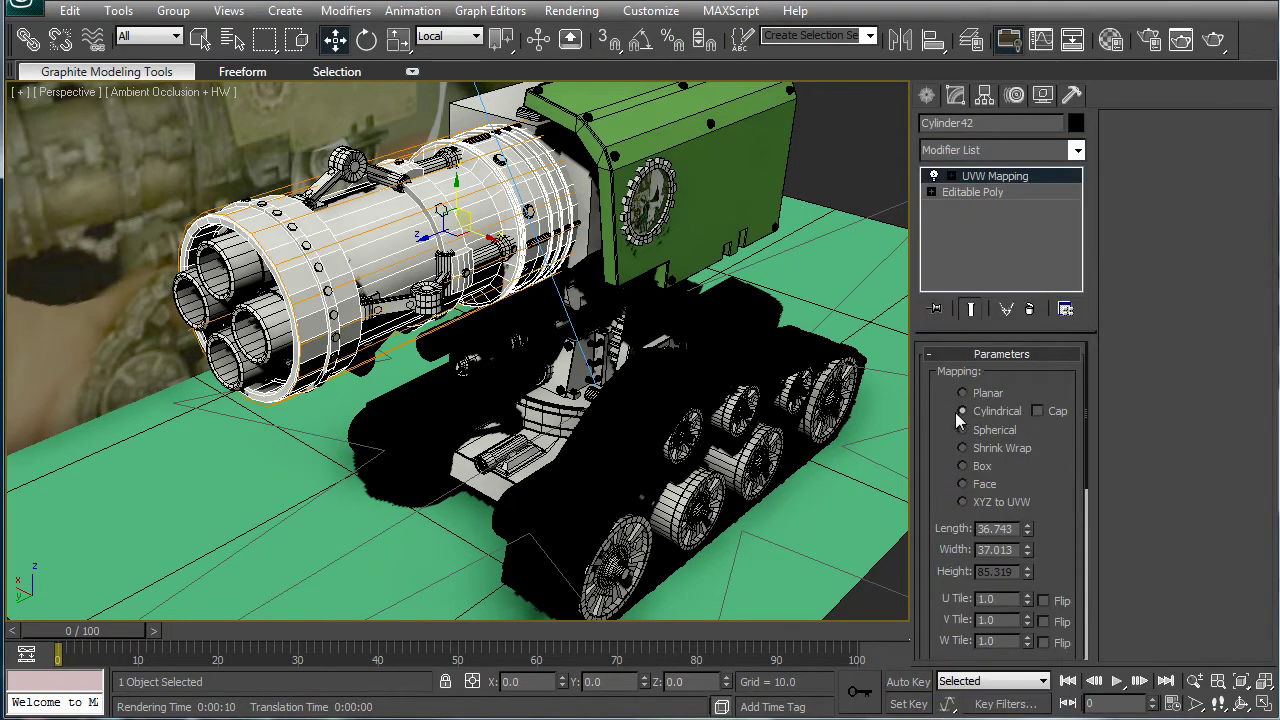
{"action": "left_click", "coordinate": [878, 142]}
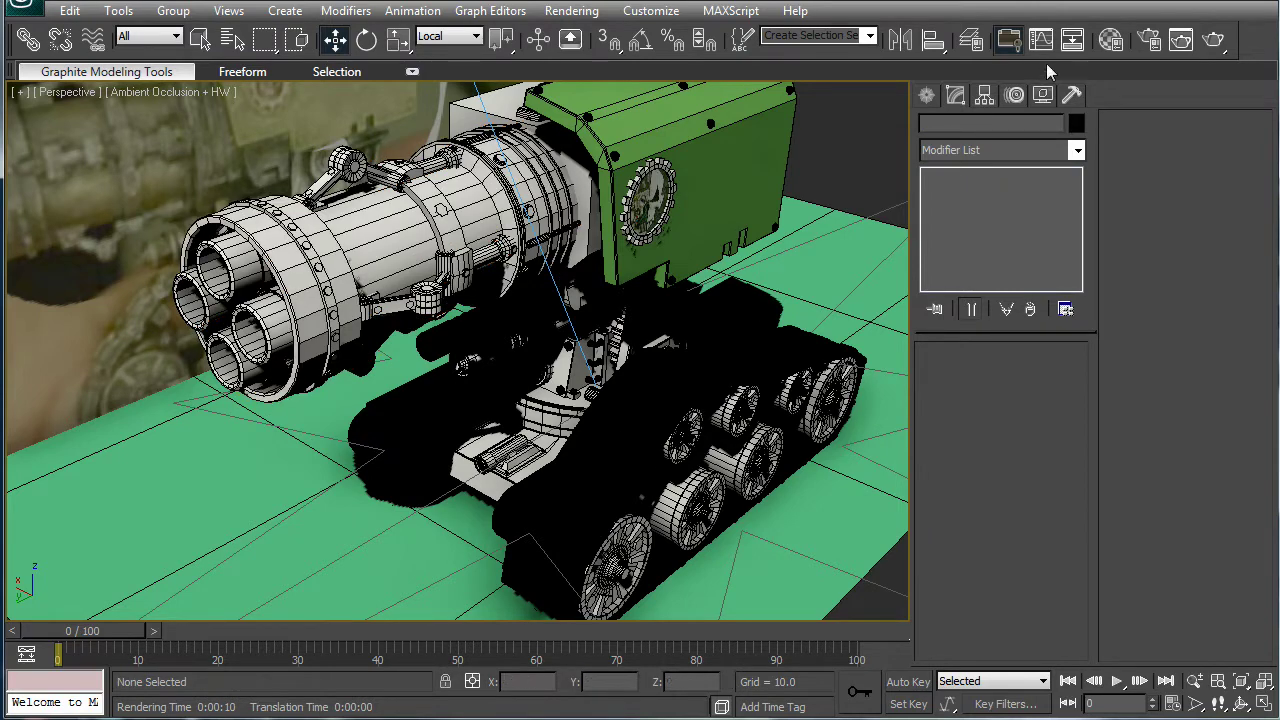
Set the diffuse 4301-bump.jpg bitmap's Tiling U and V to 0.3.
{"action": "left_click", "coordinate": [1110, 39]}
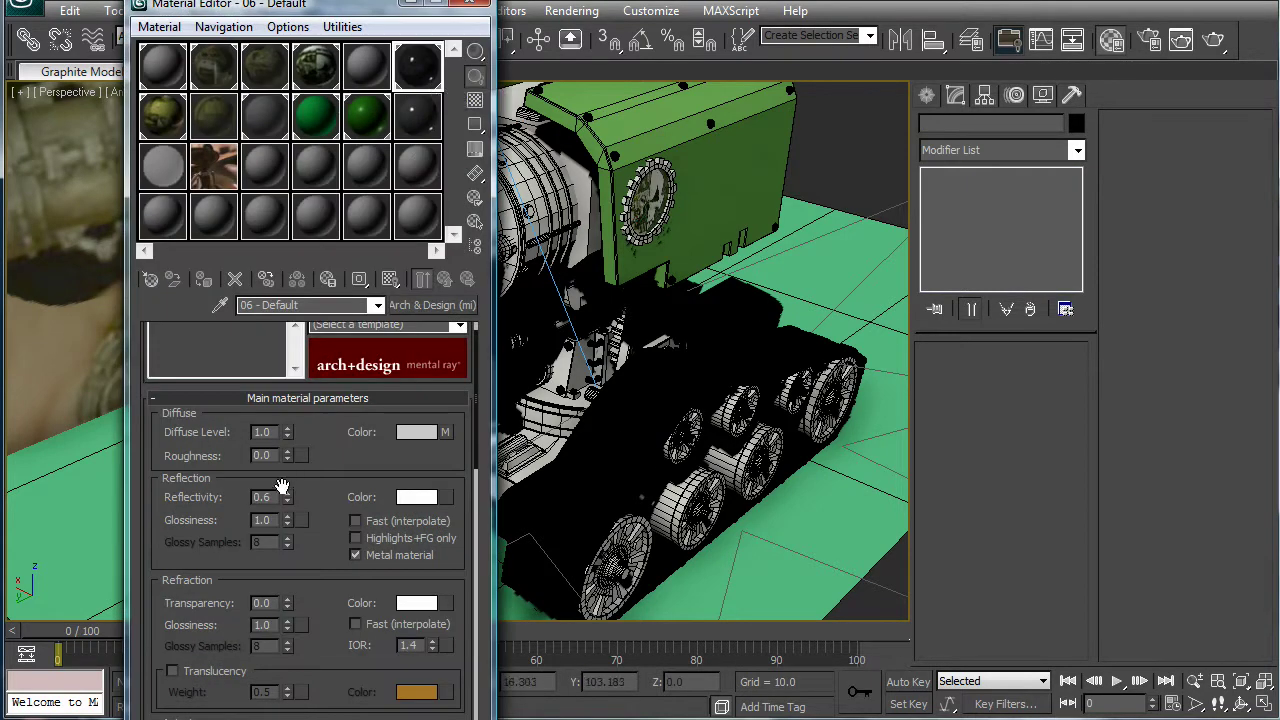
{"action": "left_click_drag", "start_coordinate": [318, 480], "coordinate": [397, 527]}
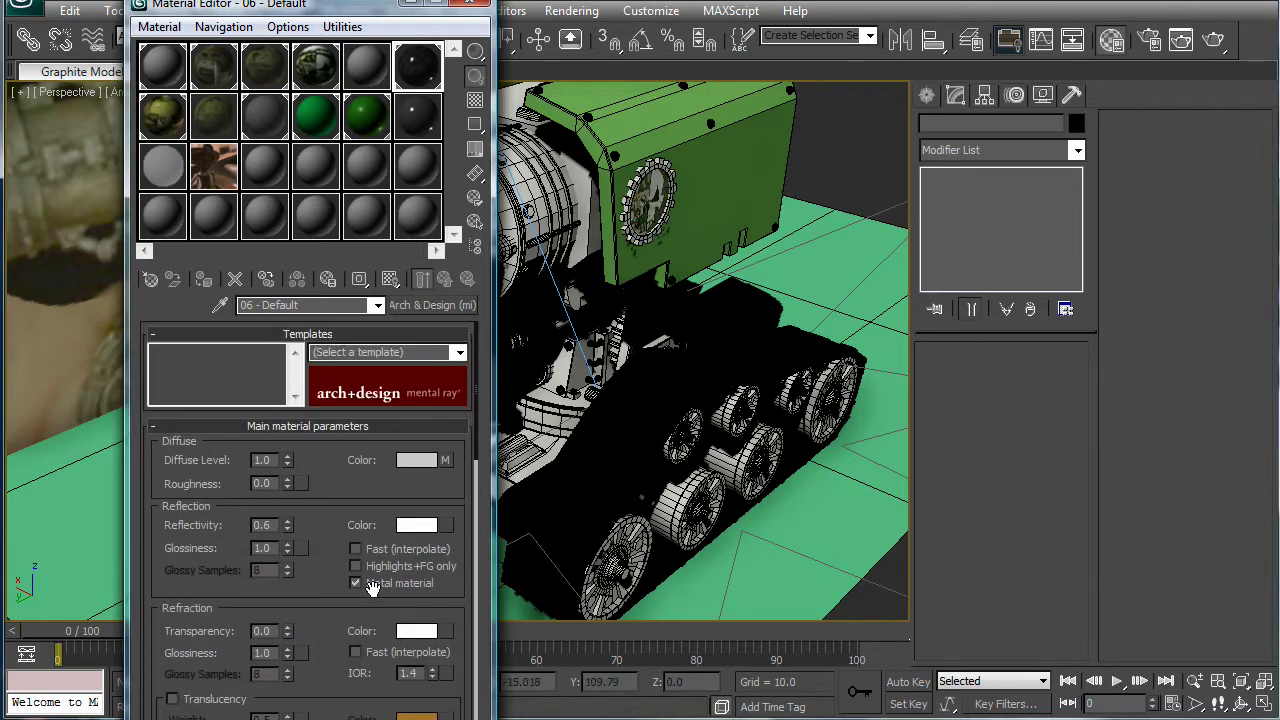
{"action": "scroll", "coordinate": [361, 613], "scroll_direction": "down", "scroll_amount": 10}
{"action": "scroll", "coordinate": [361, 560], "scroll_direction": "down", "scroll_amount": 3}
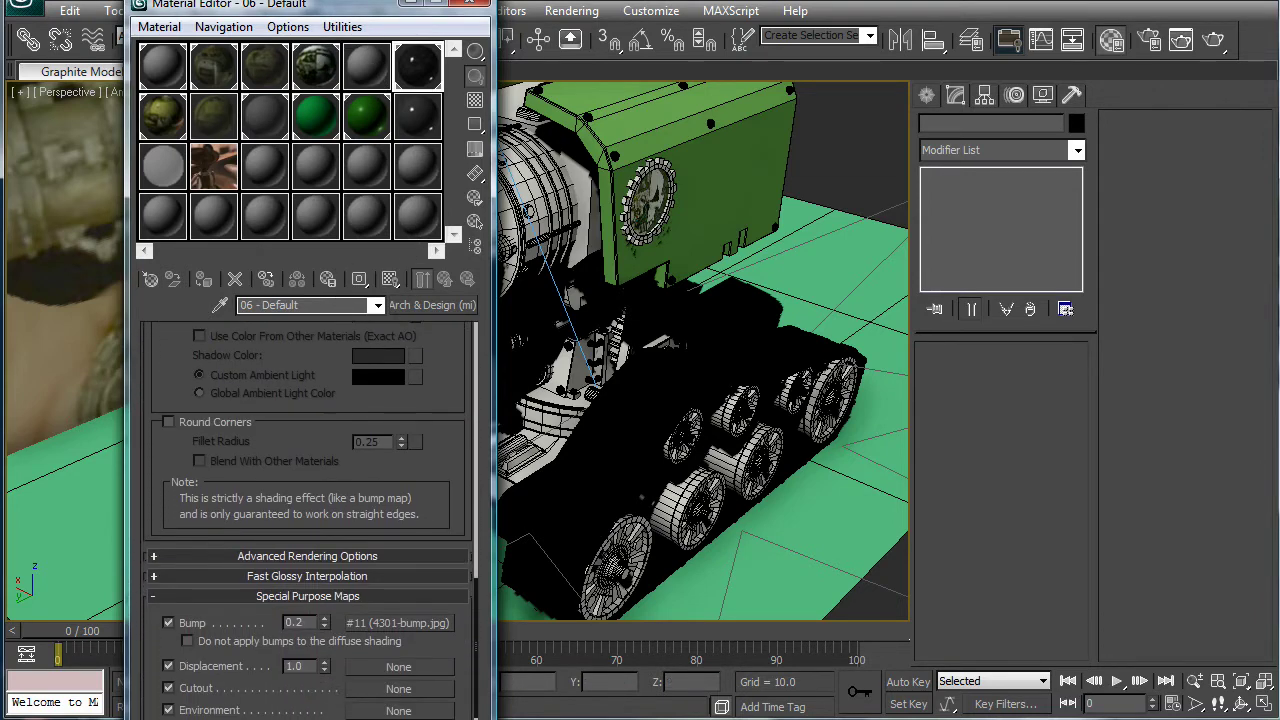
{"action": "scroll", "coordinate": [433, 408], "scroll_direction": "up", "scroll_amount": 10}
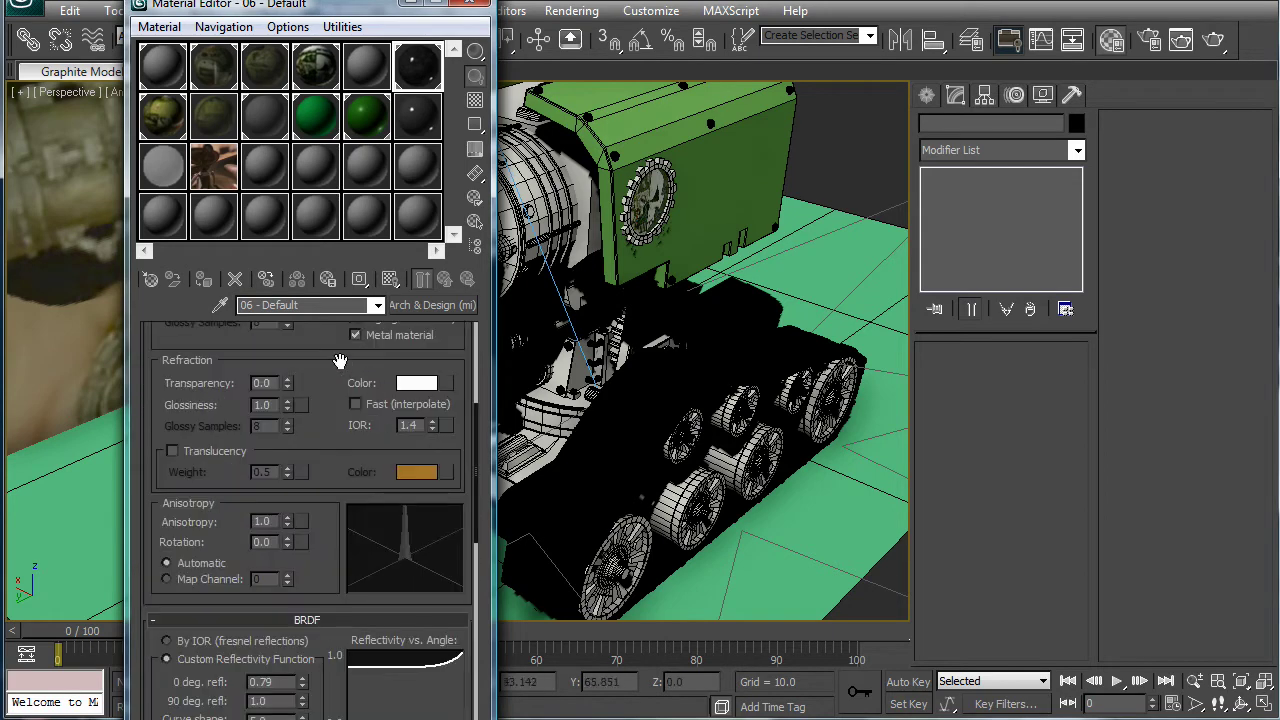
{"action": "scroll", "coordinate": [340, 362], "scroll_direction": "up", "scroll_amount": 5}
{"action": "left_click", "coordinate": [447, 452]}
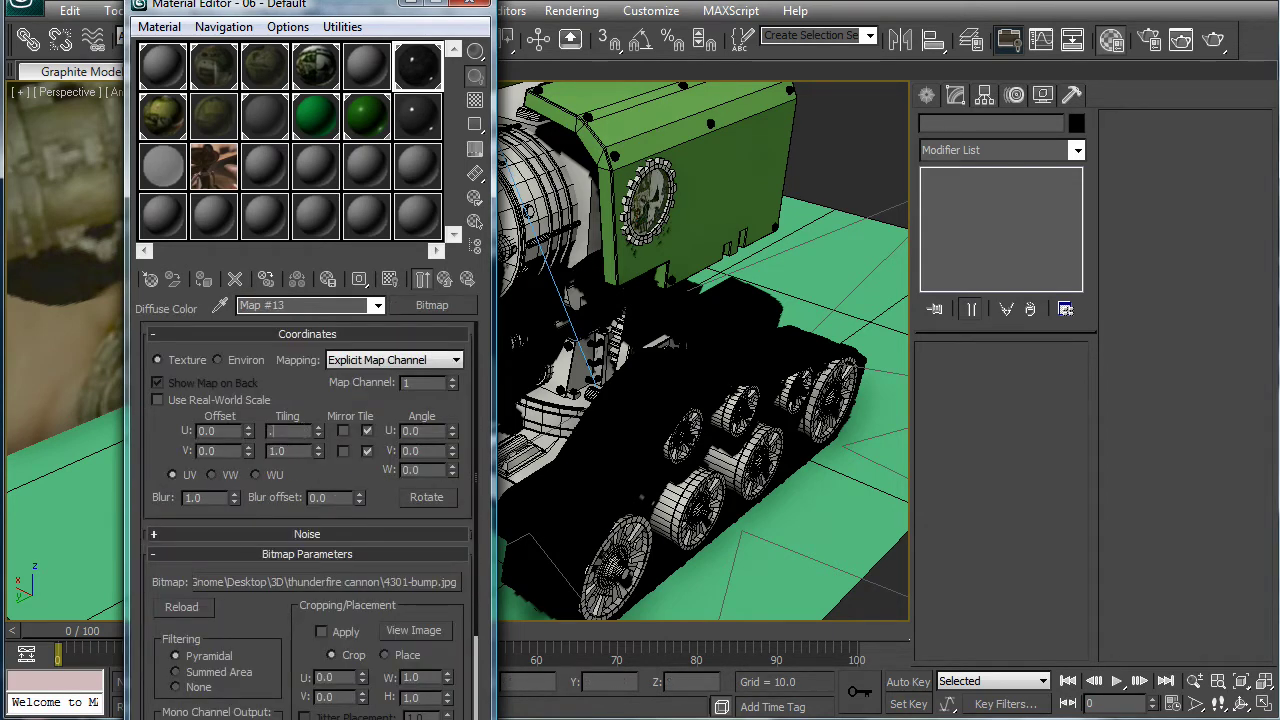
{"action": "key", "text": "Tab"}
{"action": "type", "text": ".3"}
{"action": "key", "text": "Return"}
Quick-render the textured cannon with Shift+Q, then return to the Material Editor.
{"action": "left_click", "coordinate": [470, 3]}
{"action": "key", "text": "shift+q"}
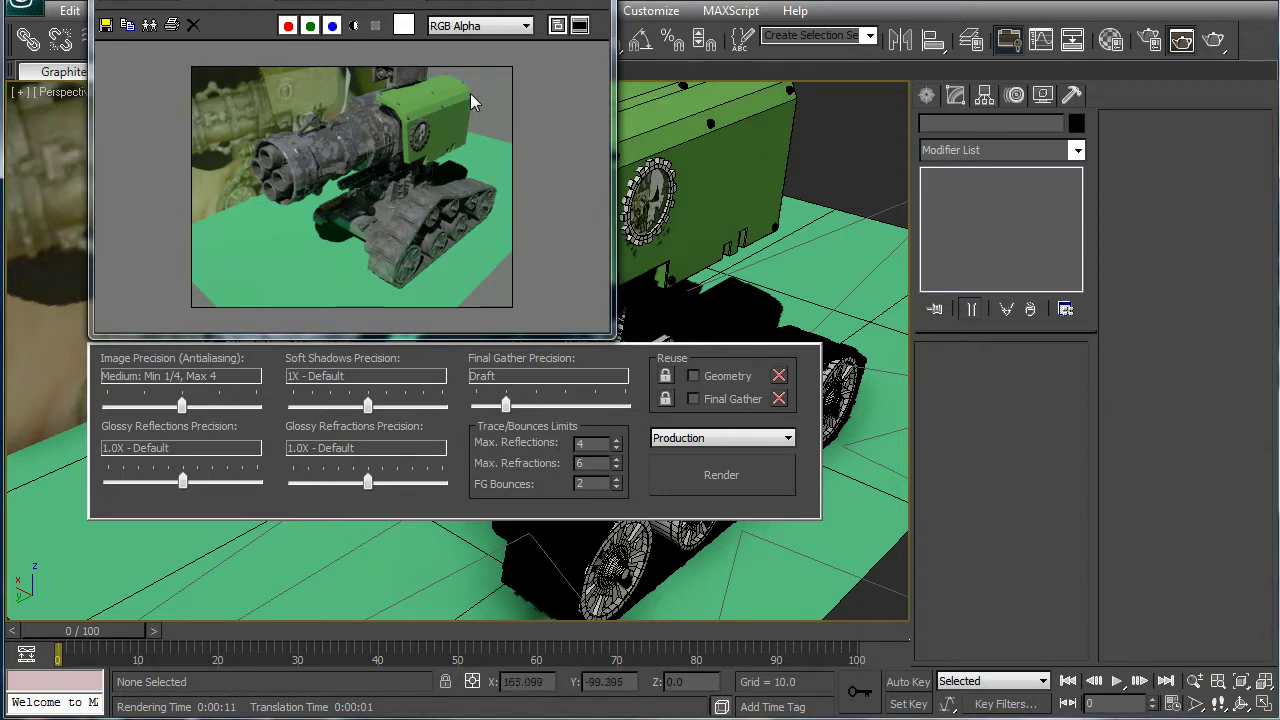
{"action": "left_click", "coordinate": [1181, 40]}
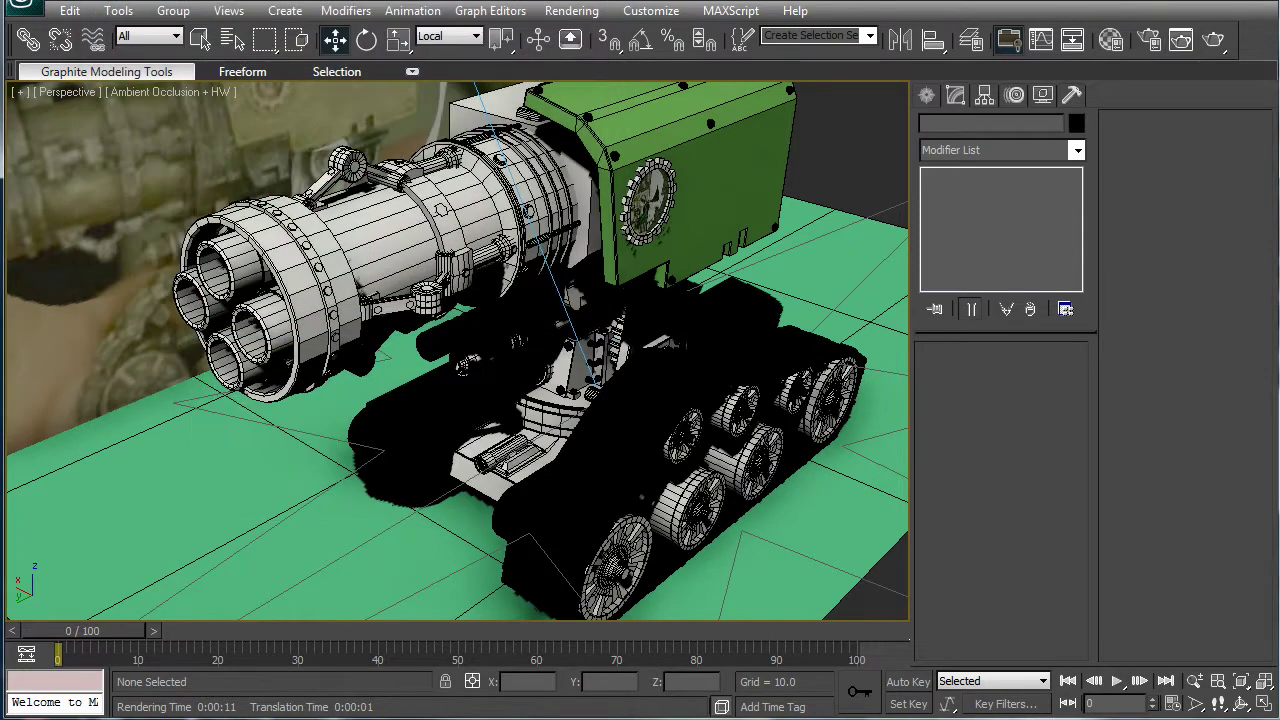
{"action": "left_click", "coordinate": [1111, 40]}
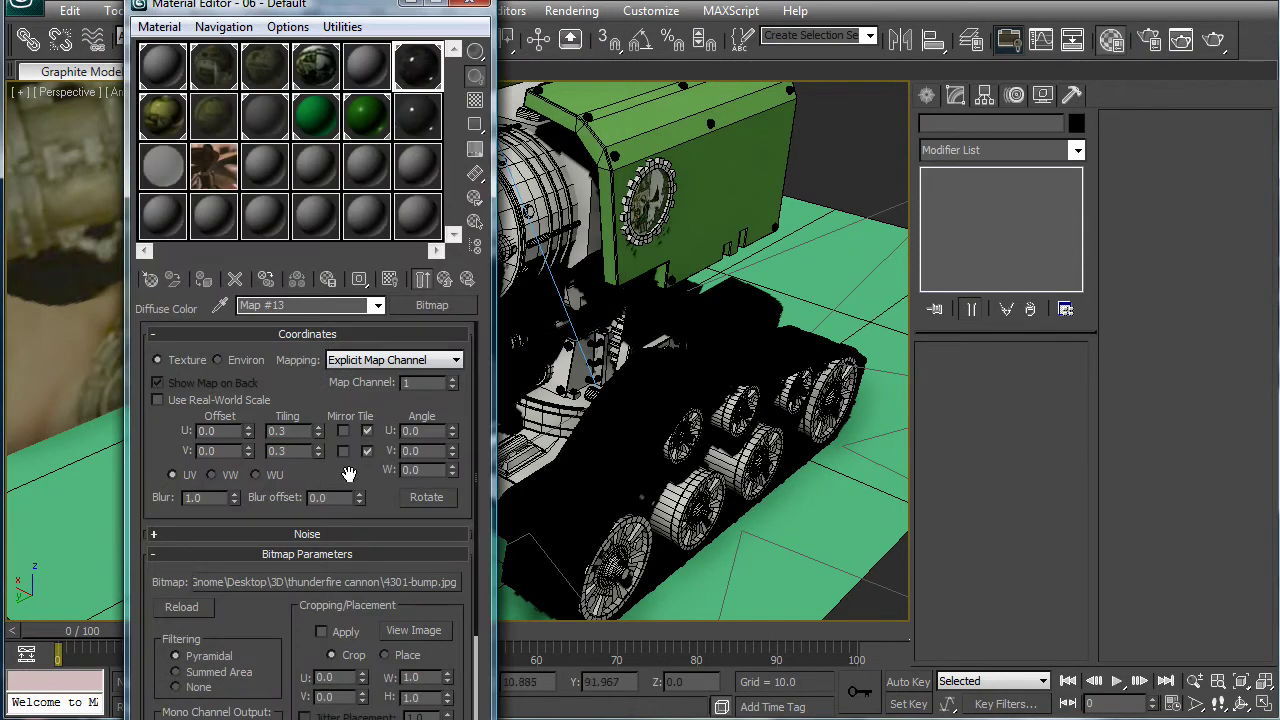
Raise the barrel material's bump amount to 1.0.
{"action": "left_click", "coordinate": [422, 280]}
{"action": "scroll", "coordinate": [314, 531], "scroll_direction": "down", "scroll_amount": 1}
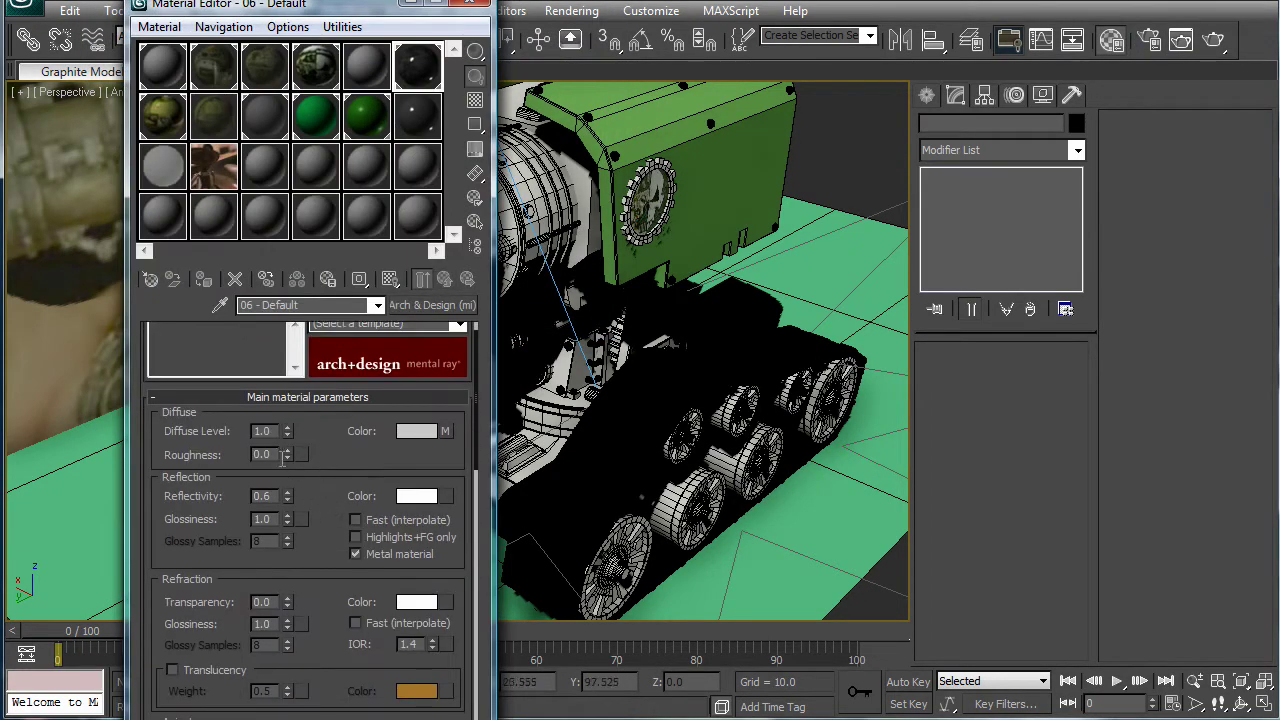
{"action": "scroll", "coordinate": [312, 484], "scroll_direction": "down", "scroll_amount": 10}
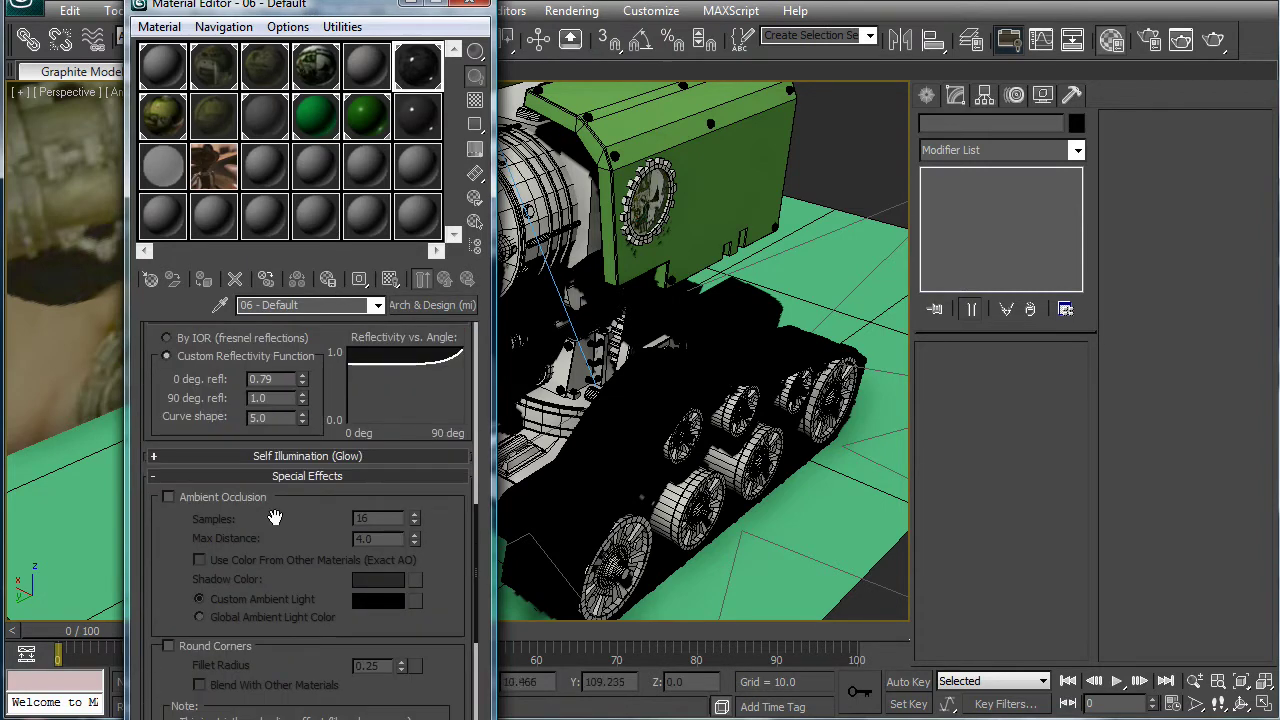
{"action": "left_click_drag", "start_coordinate": [275, 521], "coordinate": [325, 223]}
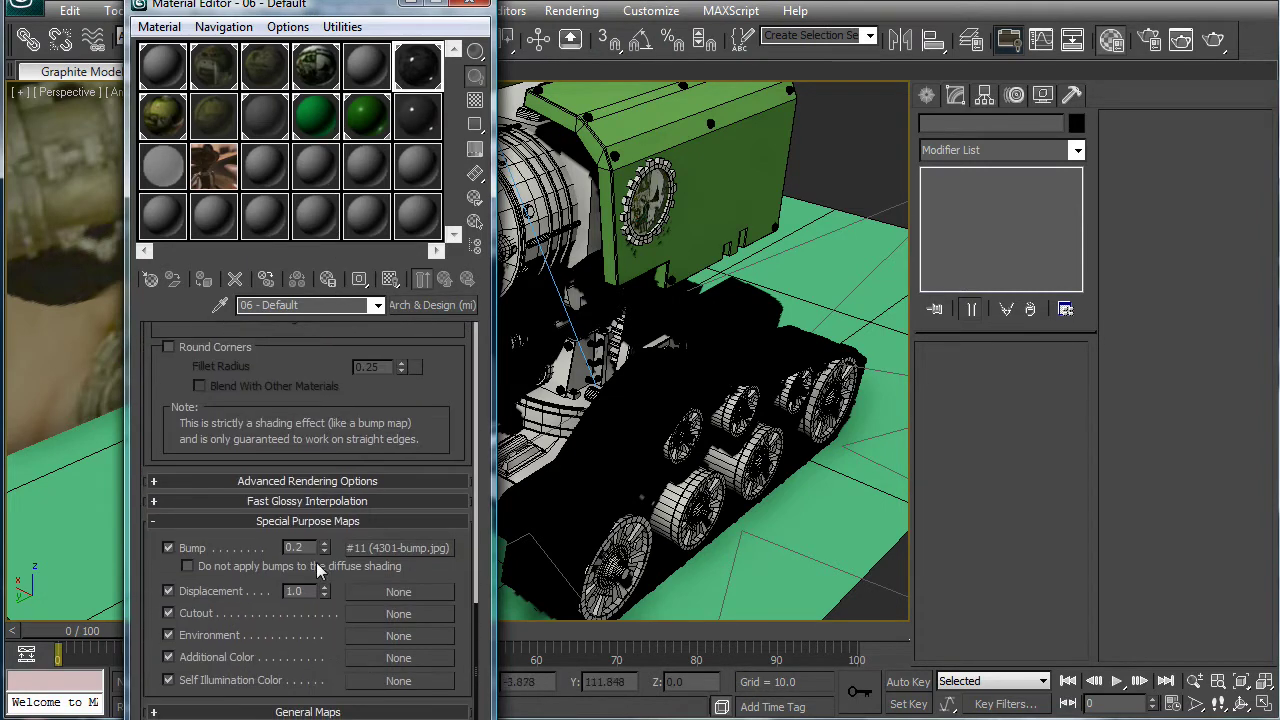
{"action": "left_click", "coordinate": [326, 340]}
Lower reflectivity to 0.23 and set glossiness to 0.33 while previewing the enlarged sphere.
{"action": "scroll", "coordinate": [317, 346], "scroll_direction": "up", "scroll_amount": 5}
{"action": "scroll", "coordinate": [295, 447], "scroll_direction": "up", "scroll_amount": 5}
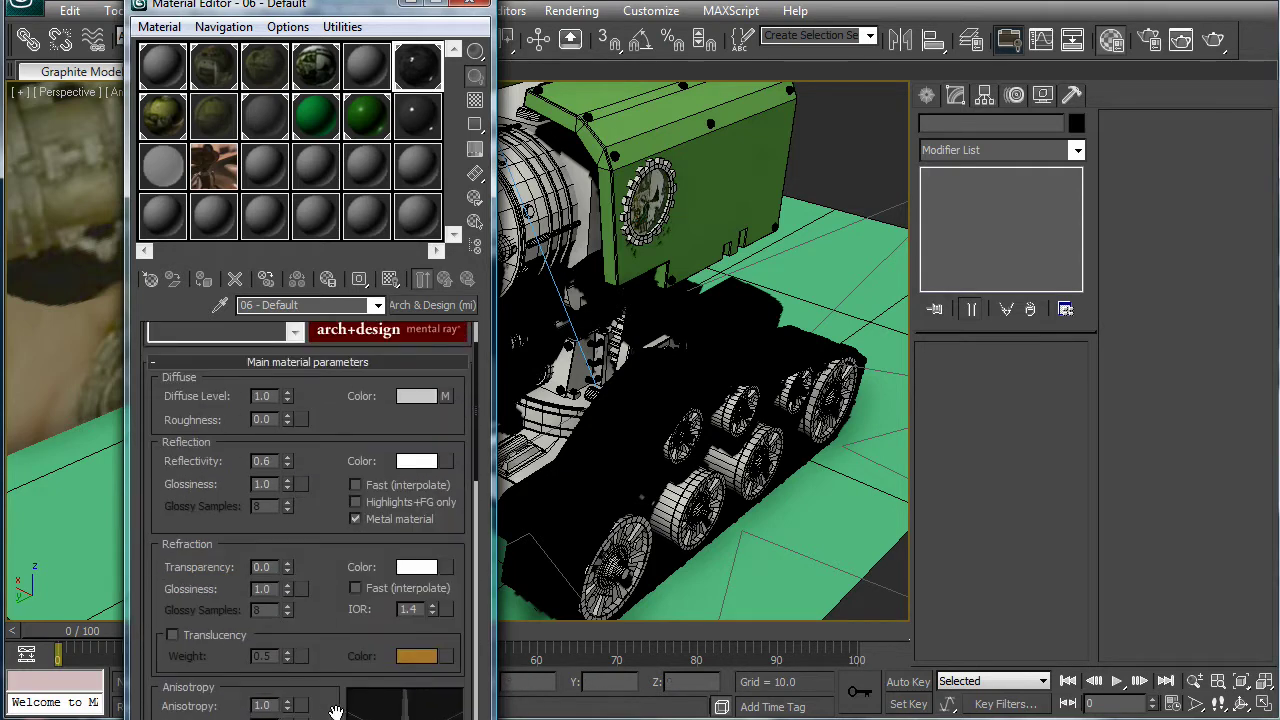
{"action": "scroll", "coordinate": [340, 500], "scroll_direction": "up", "scroll_amount": 1}
{"action": "double_click", "coordinate": [418, 63]}
{"action": "left_click_drag", "start_coordinate": [287, 479], "coordinate": [281, 530]}
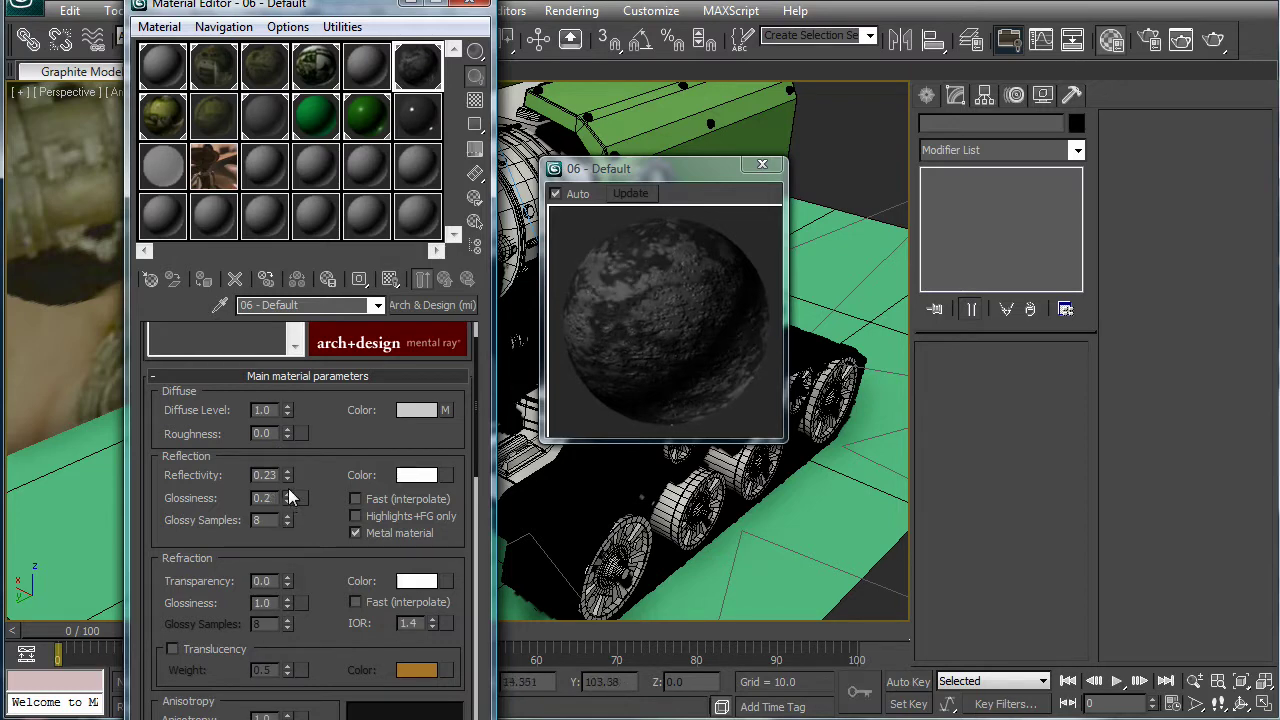
{"action": "left_click_drag", "start_coordinate": [288, 503], "coordinate": [286, 496]}
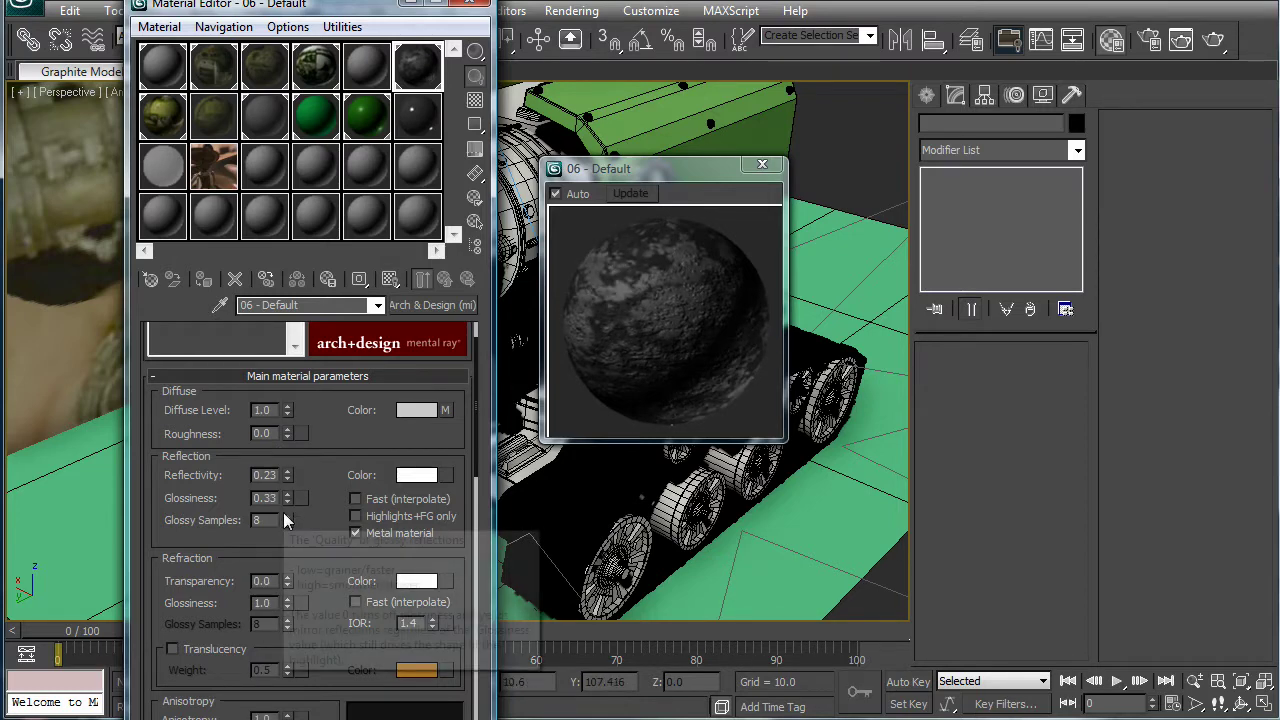
{"action": "left_click", "coordinate": [761, 165]}
Go into the 4301-bump.jpg bump bitmap's settings under Special Purpose Maps.
{"action": "left_click_drag", "start_coordinate": [335, 520], "coordinate": [390, 260]}
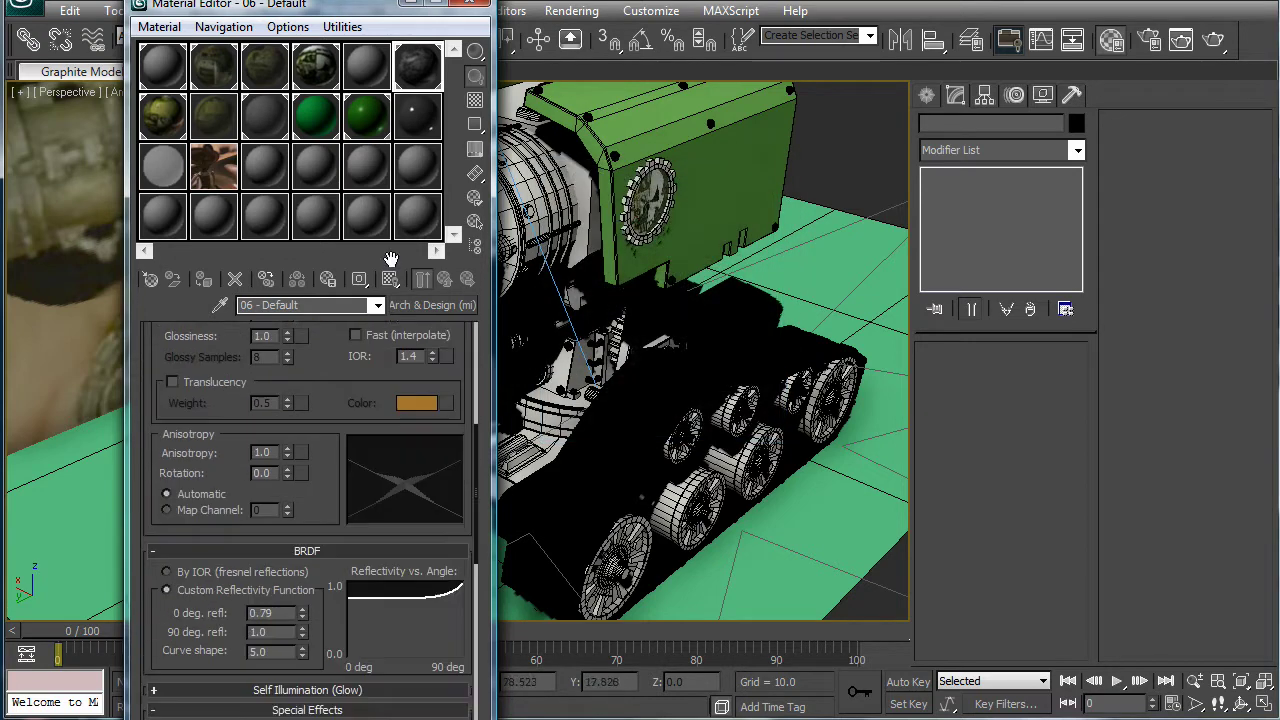
{"action": "scroll", "coordinate": [347, 496], "scroll_direction": "down", "scroll_amount": 3}
{"action": "scroll", "coordinate": [347, 496], "scroll_direction": "down", "scroll_amount": 3}
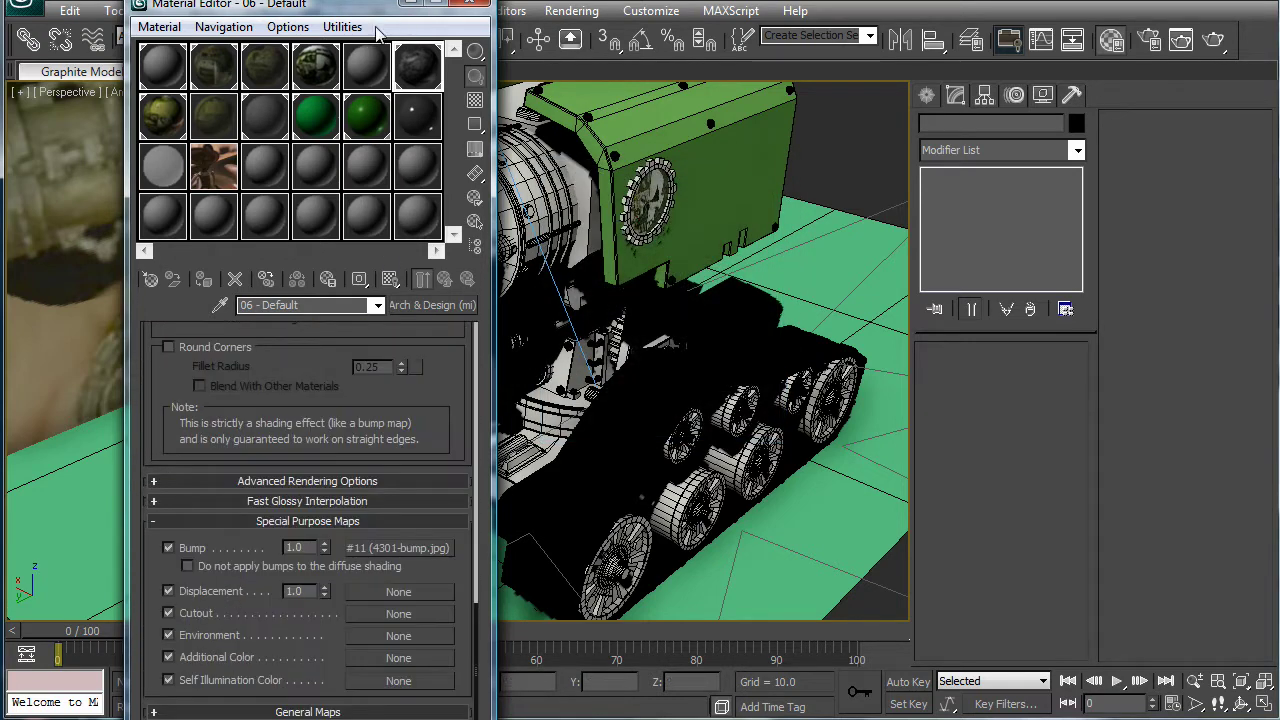
{"action": "left_click", "coordinate": [397, 549]}
Tile the bump bitmap at 0.5 in U and V, close the Material Editor and quick-render.
{"action": "double_click", "coordinate": [294, 433]}
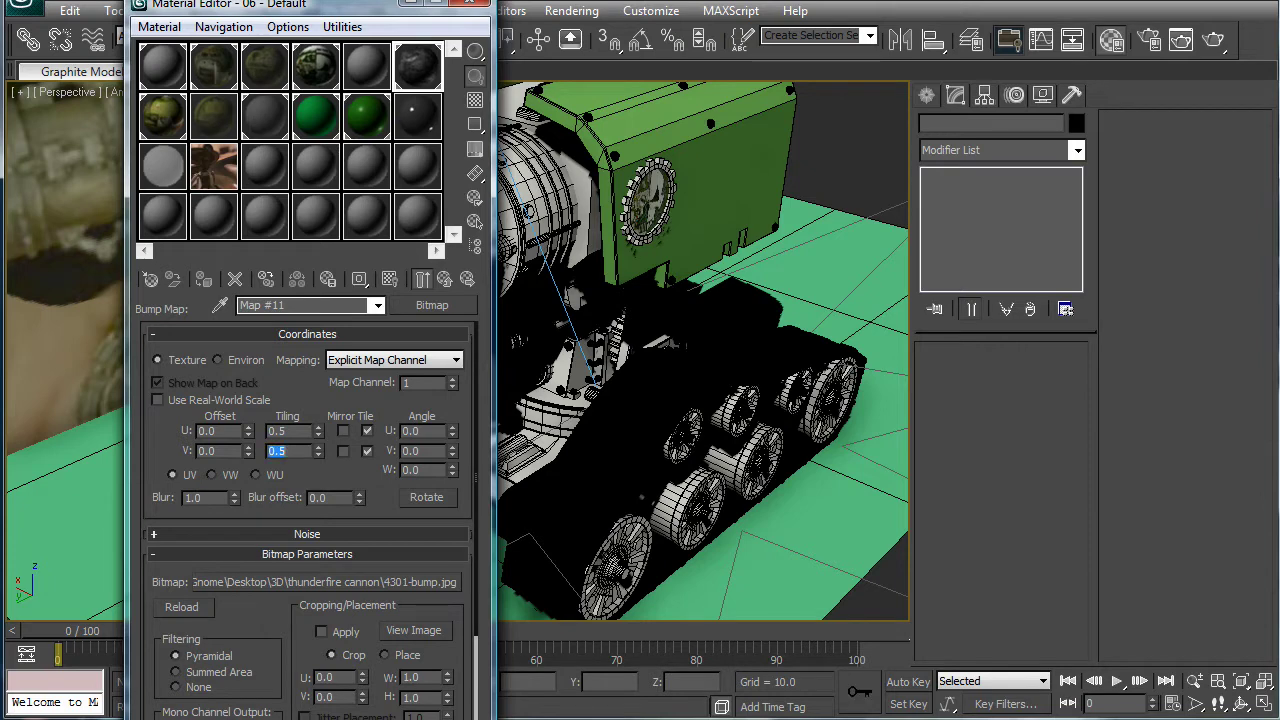
{"action": "double_click", "coordinate": [417, 77]}
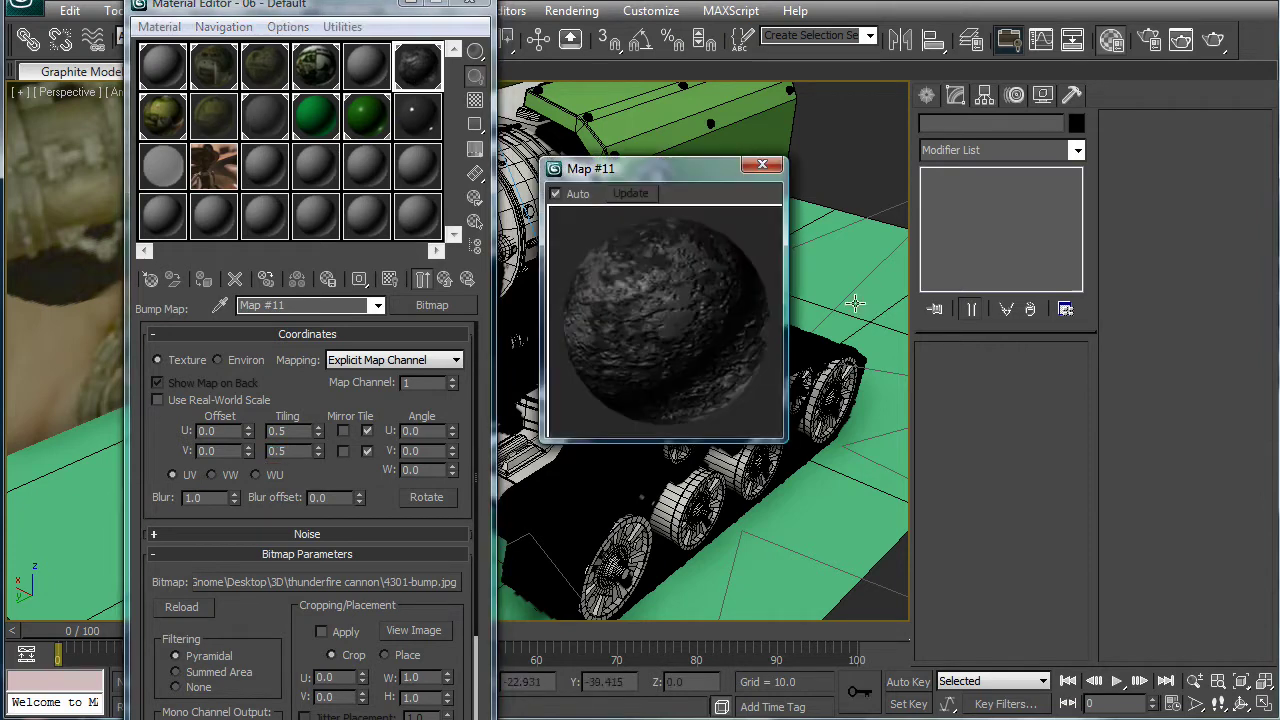
{"action": "left_click", "coordinate": [762, 163]}
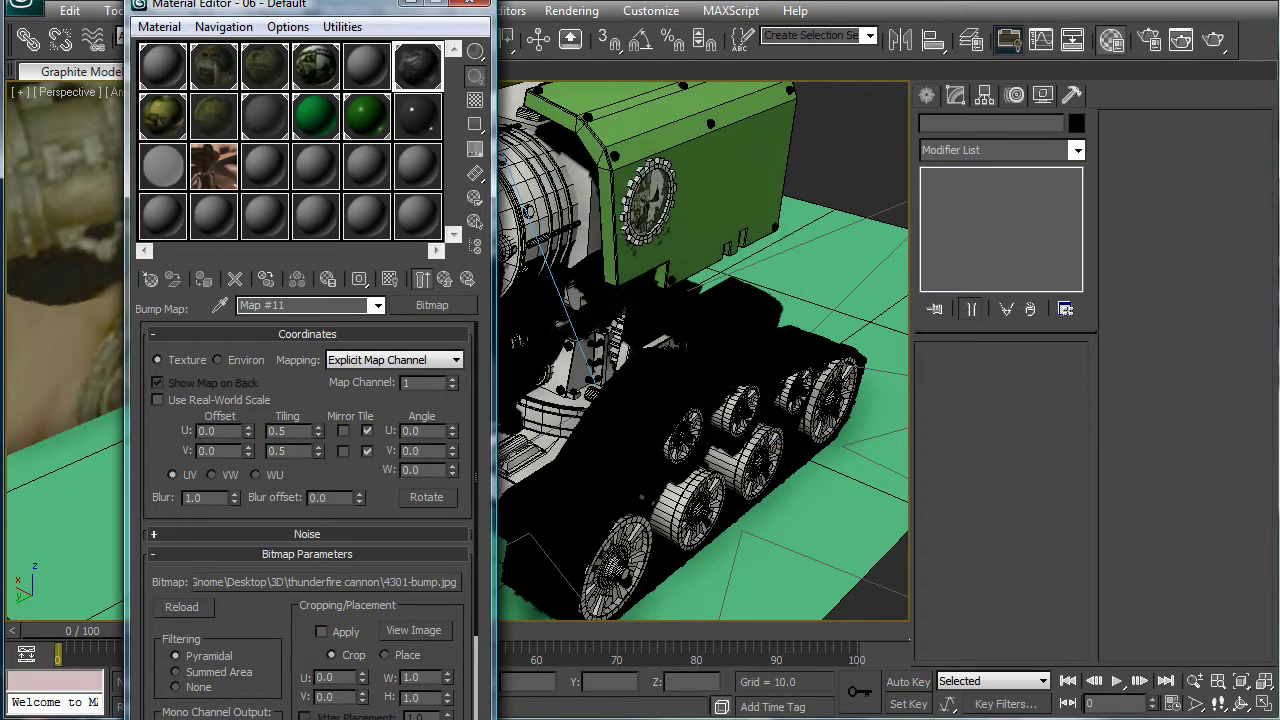
{"action": "key", "text": "m"}
{"action": "key", "text": "shift+q"}
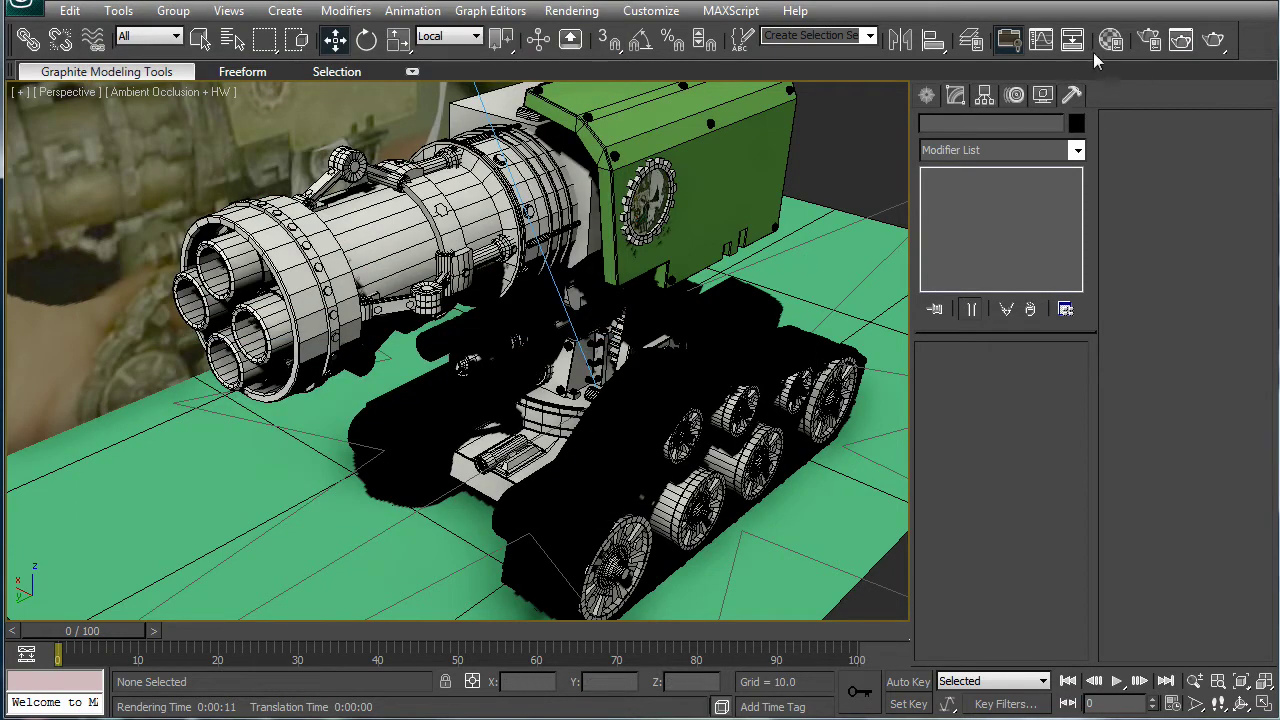
Reduce the barrel material's bump amount to 0.5.
{"action": "left_click", "coordinate": [1107, 45]}
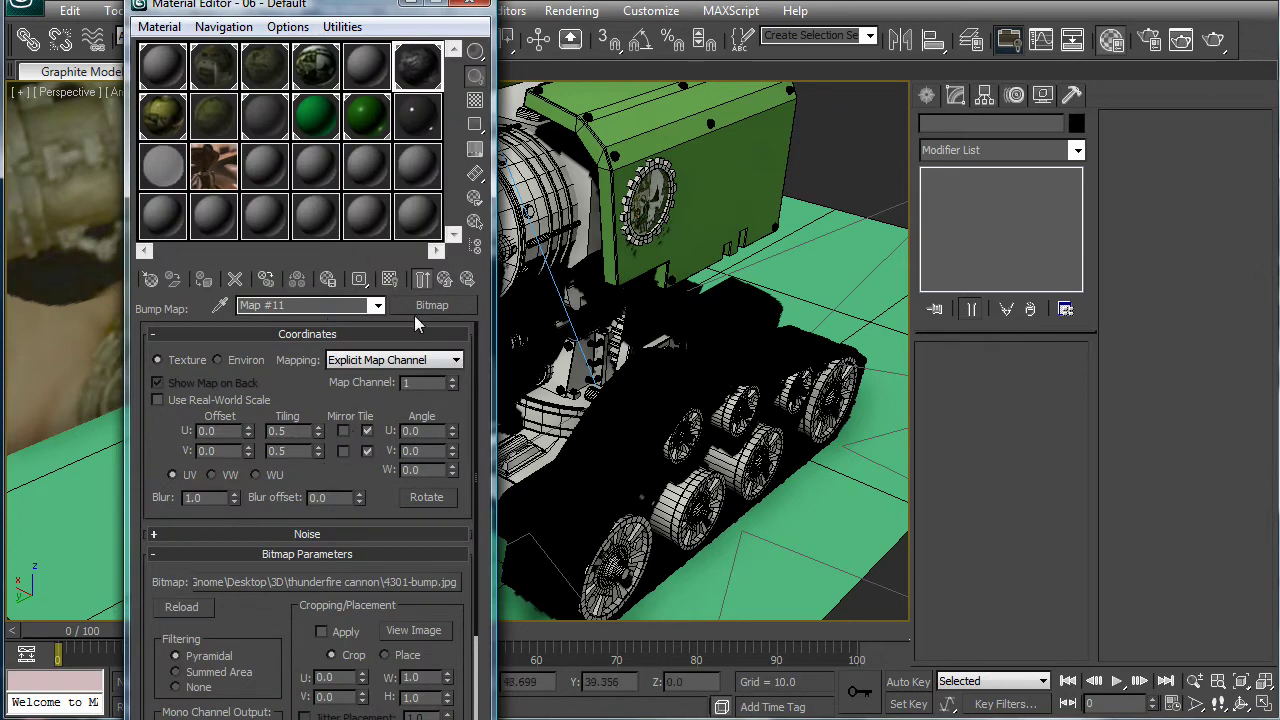
{"action": "left_click", "coordinate": [444, 281]}
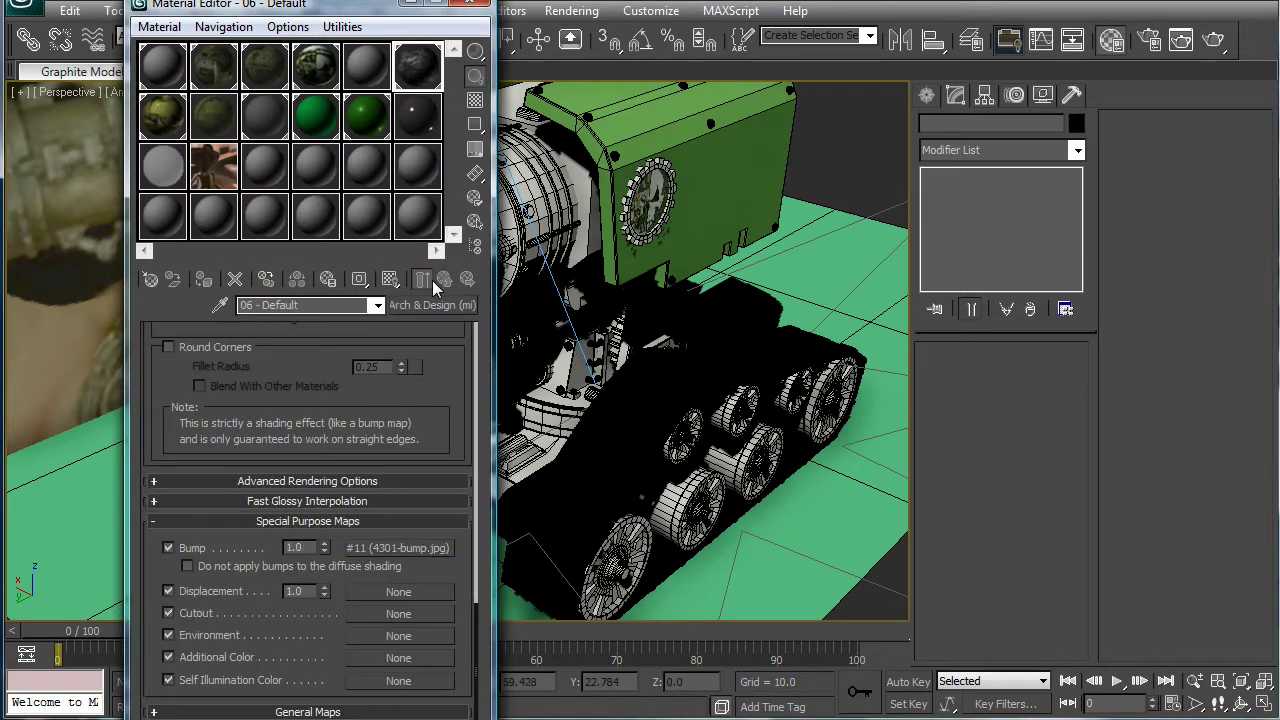
{"action": "double_click", "coordinate": [296, 547]}
{"action": "left_click", "coordinate": [470, 4]}
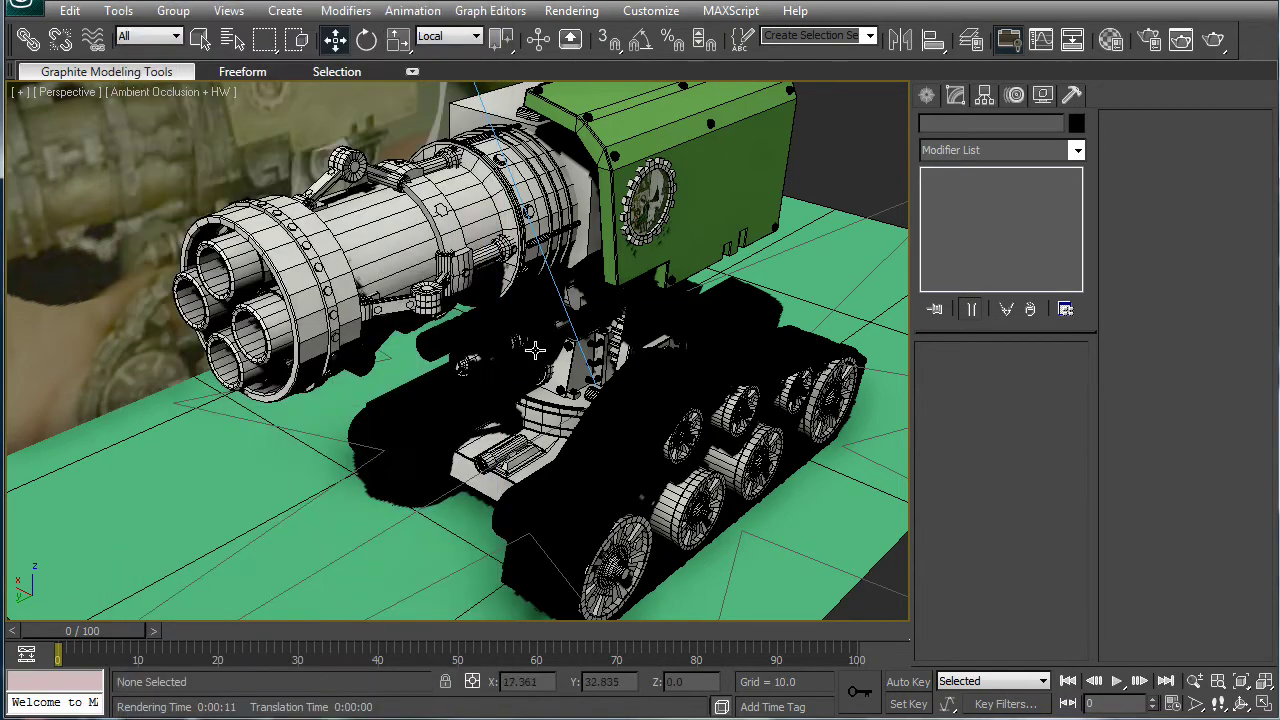
Move the Daylight01 sun to the tank's left side and render a test image.
{"action": "scroll", "coordinate": [600, 310], "scroll_direction": "down", "scroll_amount": 10}
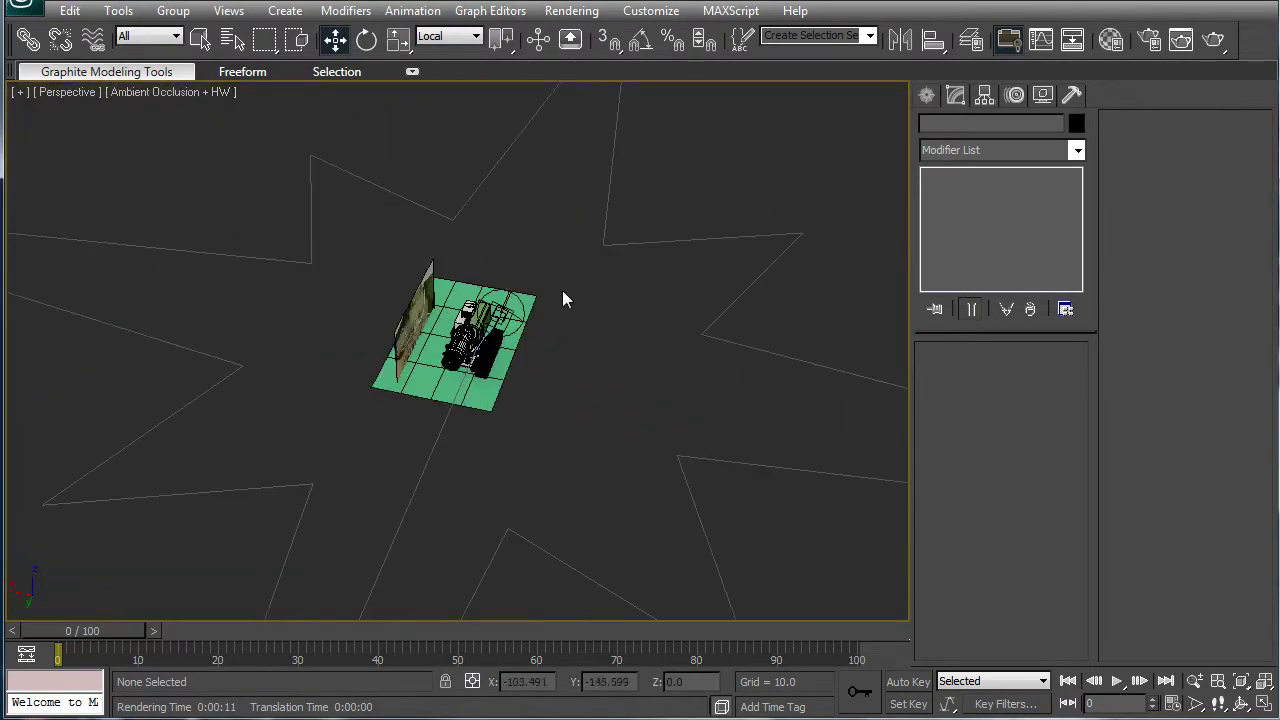
{"action": "middle_click_drag", "start_coordinate": [577, 300], "coordinate": [500, 283], "text": "alt"}
{"action": "left_click", "coordinate": [580, 196]}
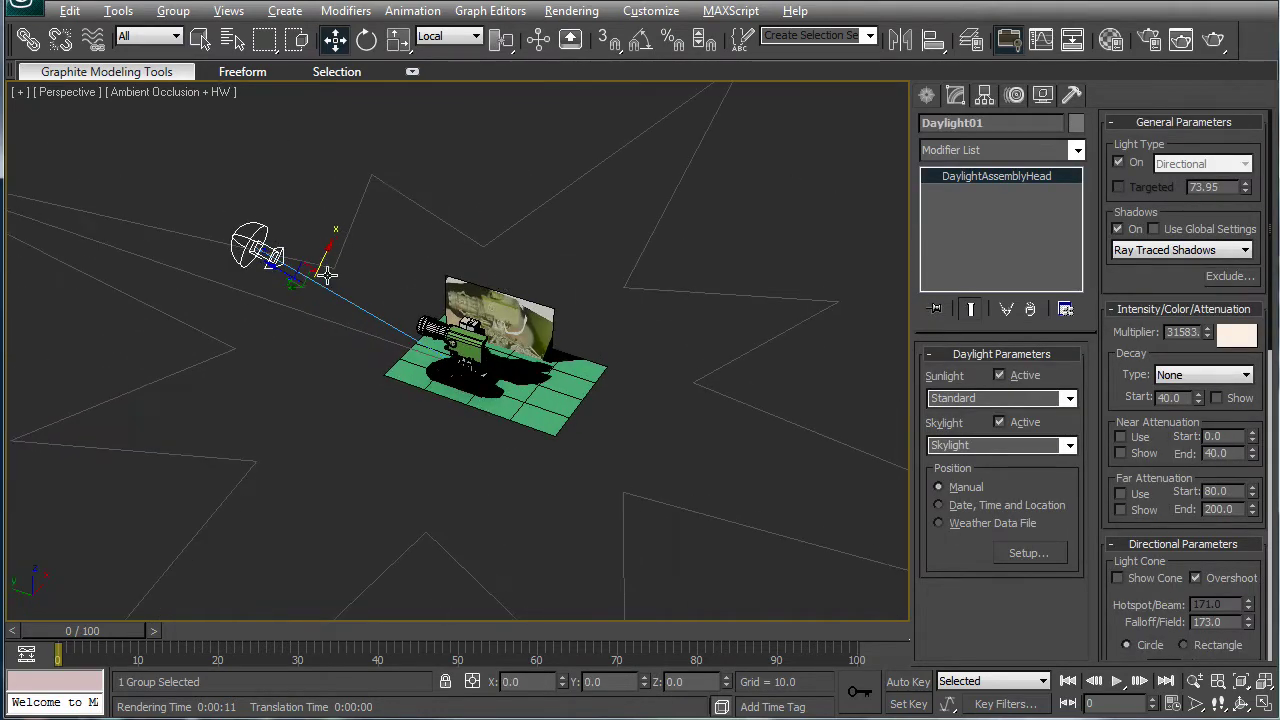
{"action": "left_click_drag", "start_coordinate": [322, 262], "coordinate": [297, 434]}
{"action": "middle_click_drag", "start_coordinate": [457, 388], "coordinate": [510, 340], "text": "alt"}
{"action": "key", "text": "shift+z"}
{"action": "scroll", "coordinate": [566, 350], "scroll_direction": "up", "scroll_amount": 4}
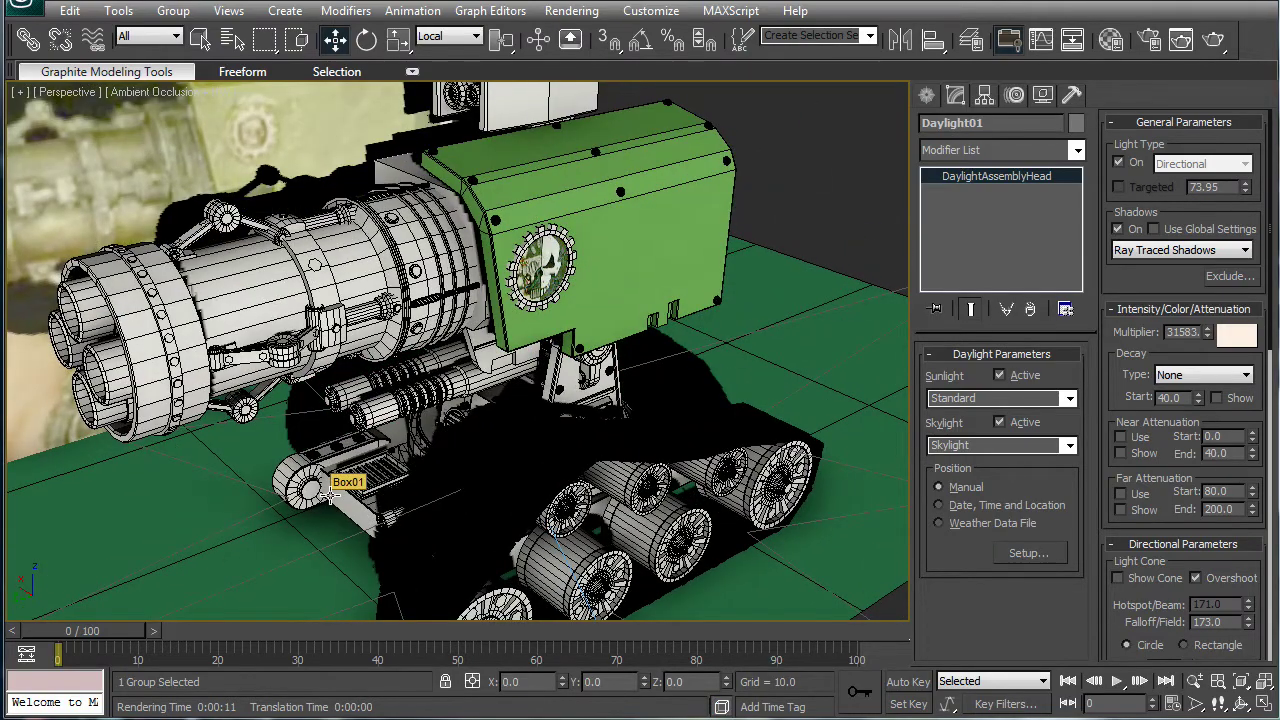
{"action": "left_click", "coordinate": [1220, 30]}
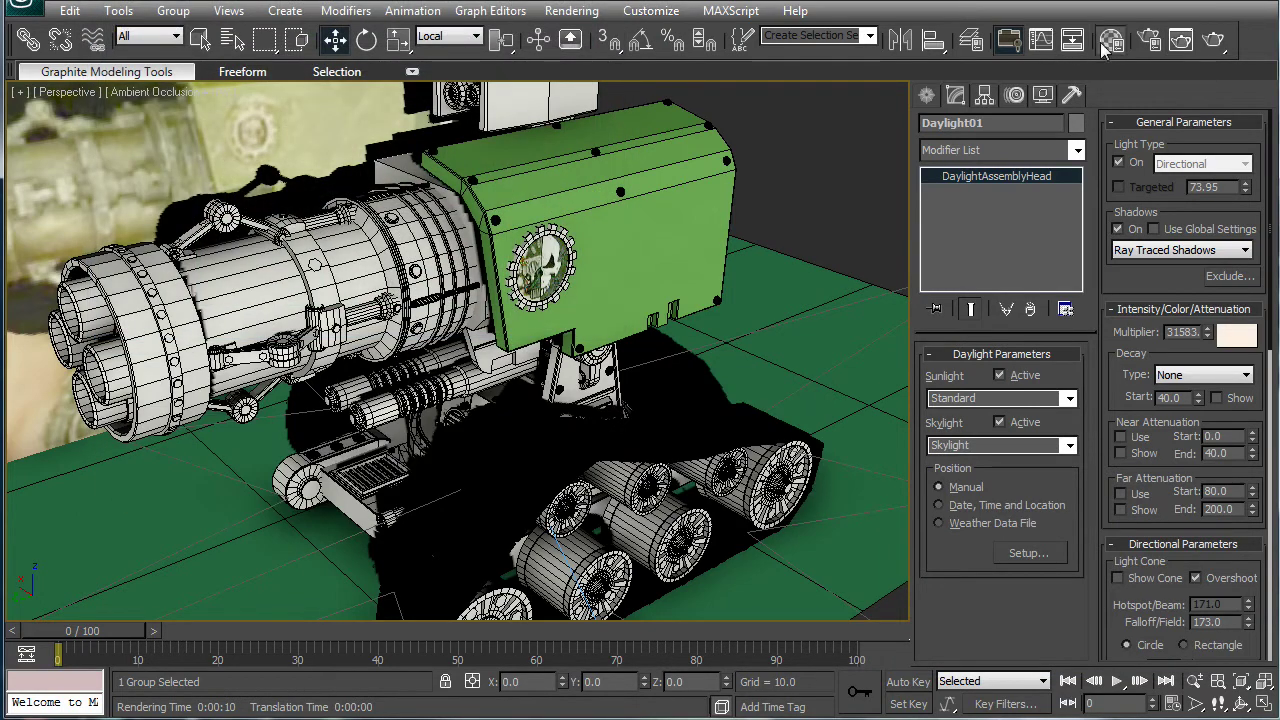
Preview the barrel material enlarged and raise its reflection glossiness to 0.41.
{"action": "left_click", "coordinate": [1108, 42]}
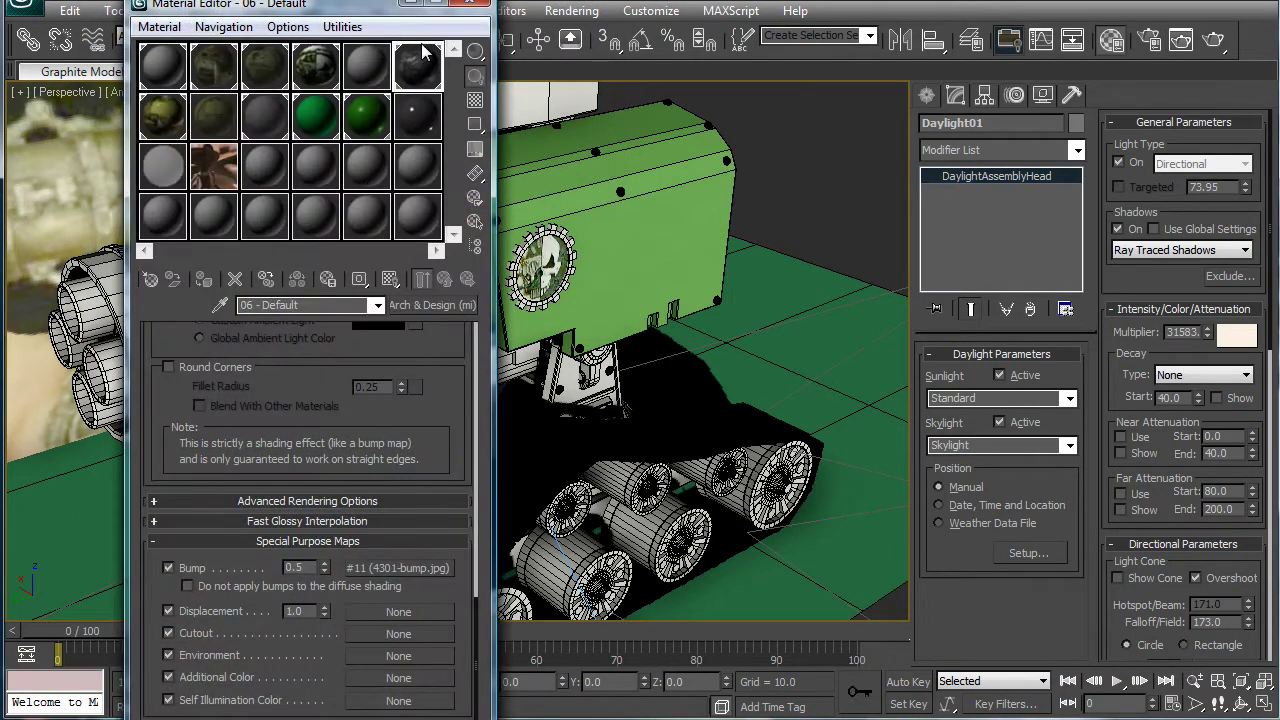
{"action": "double_click", "coordinate": [432, 64]}
{"action": "left_click_drag", "start_coordinate": [428, 432], "coordinate": [423, 614]}
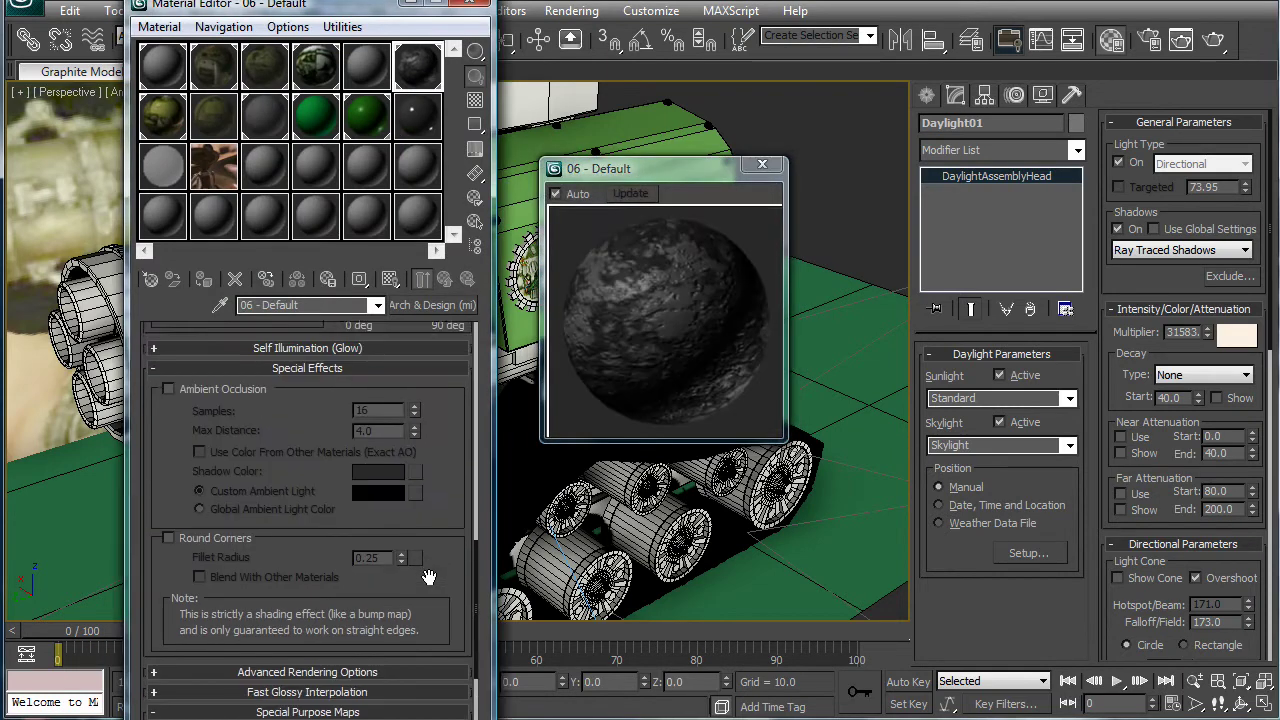
{"action": "scroll", "coordinate": [423, 614], "scroll_direction": "up", "scroll_amount": 5}
{"action": "scroll", "coordinate": [330, 451], "scroll_direction": "up", "scroll_amount": 5}
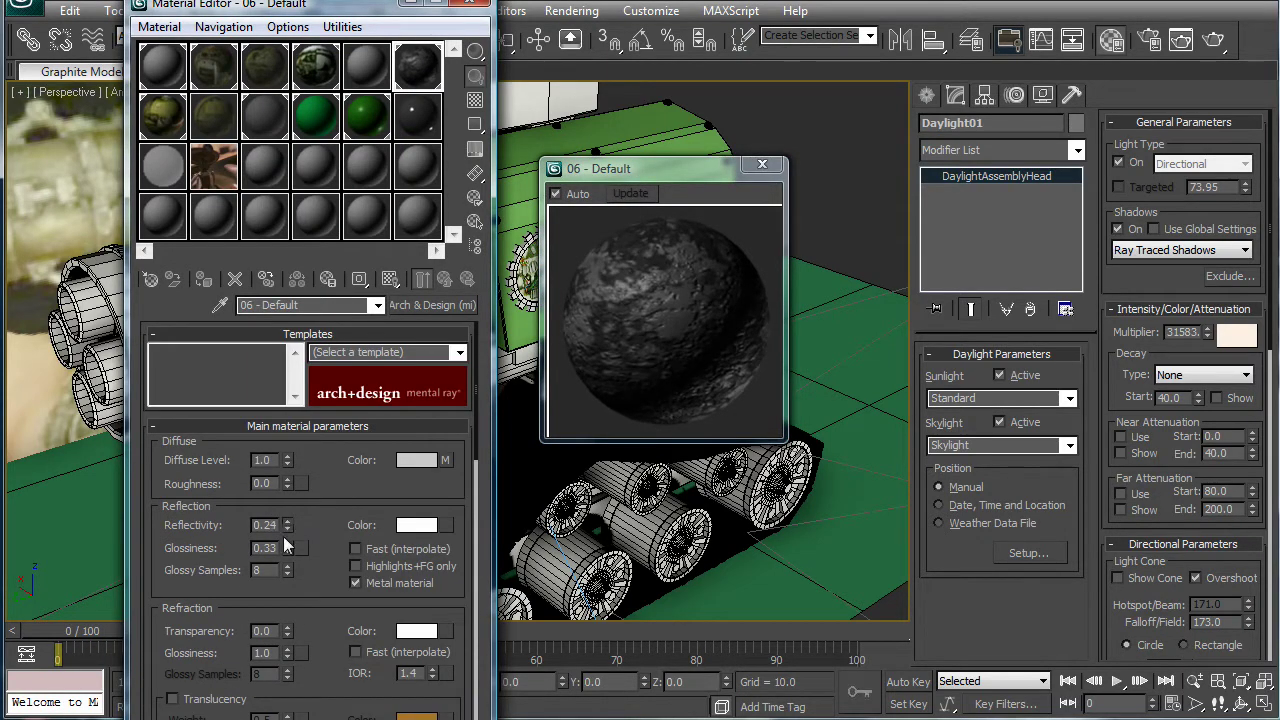
{"action": "mouse_move", "coordinate": [287, 548]}
{"action": "left_mouse_down"}
{"action": "mouse_move", "coordinate": [291, 512]}
{"action": "mouse_move", "coordinate": [286, 573]}
{"action": "left_mouse_up"}
{"action": "left_click", "coordinate": [289, 545]}
{"action": "left_click", "coordinate": [289, 545]}
{"action": "left_click", "coordinate": [289, 545]}
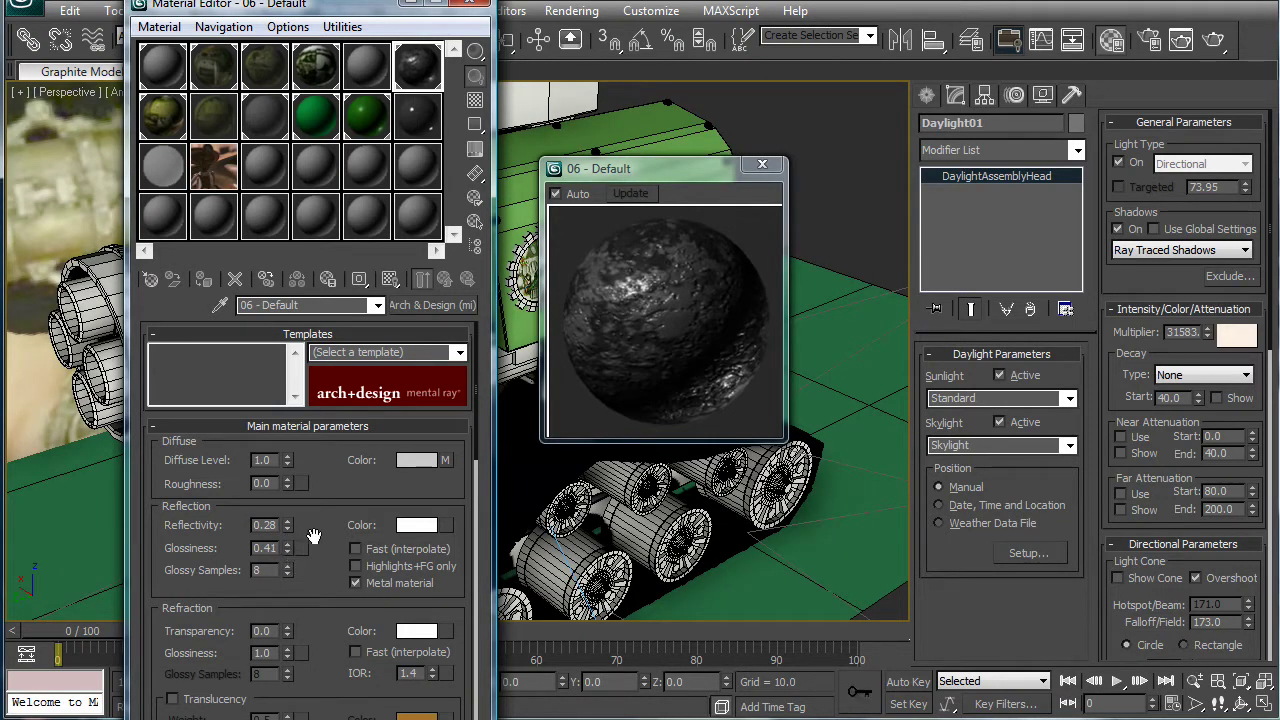
Set the barrel's reflectivity to 0.28, refraction glossiness to 0.78 and diffuse roughness to 0.13.
{"action": "left_click_drag", "start_coordinate": [314, 531], "coordinate": [287, 492]}
{"action": "left_click_drag", "start_coordinate": [290, 574], "coordinate": [291, 583]}
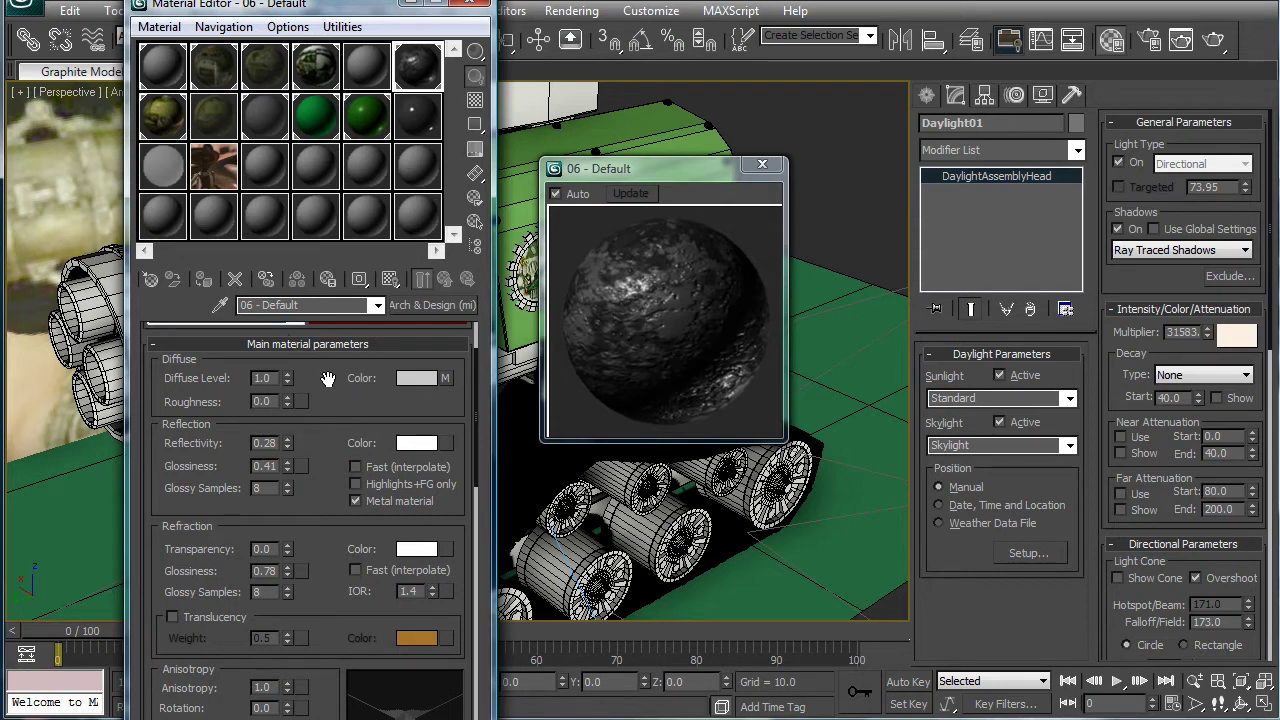
{"action": "left_click_drag", "start_coordinate": [286, 402], "coordinate": [287, 390]}
{"action": "scroll", "coordinate": [338, 397], "scroll_direction": "down", "scroll_amount": 5}
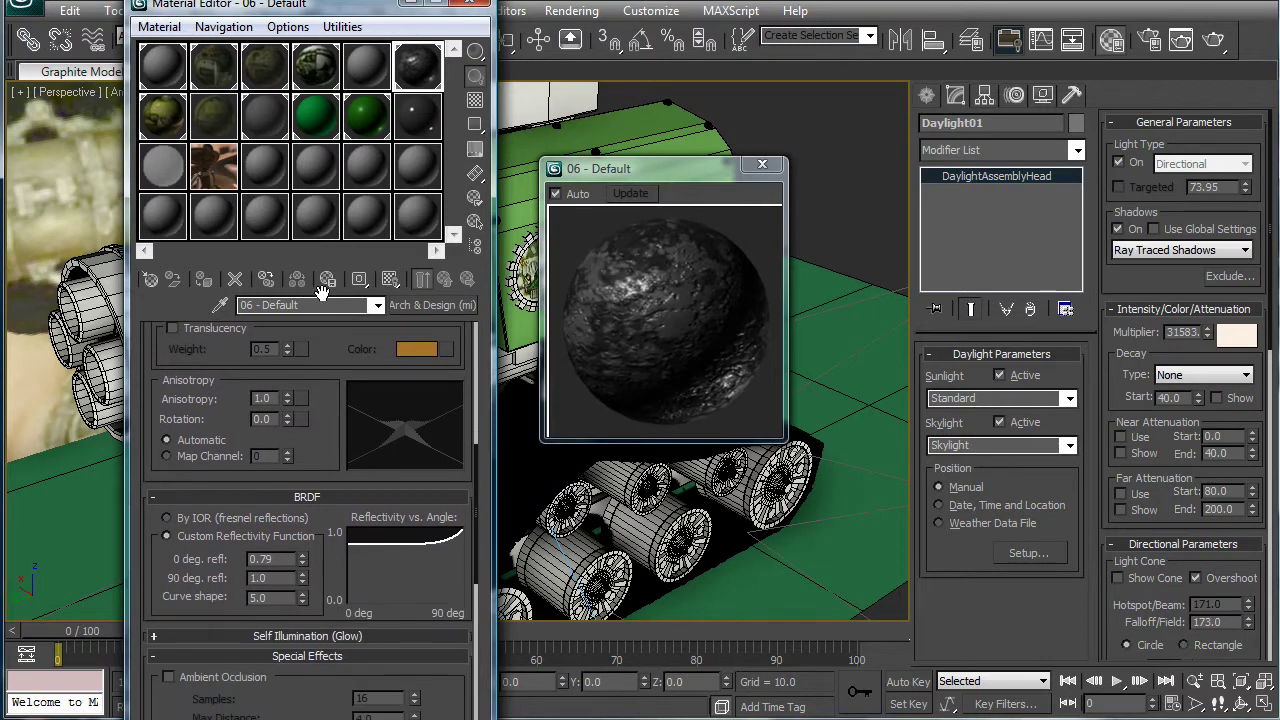
{"action": "scroll", "coordinate": [312, 424], "scroll_direction": "down", "scroll_amount": 6}
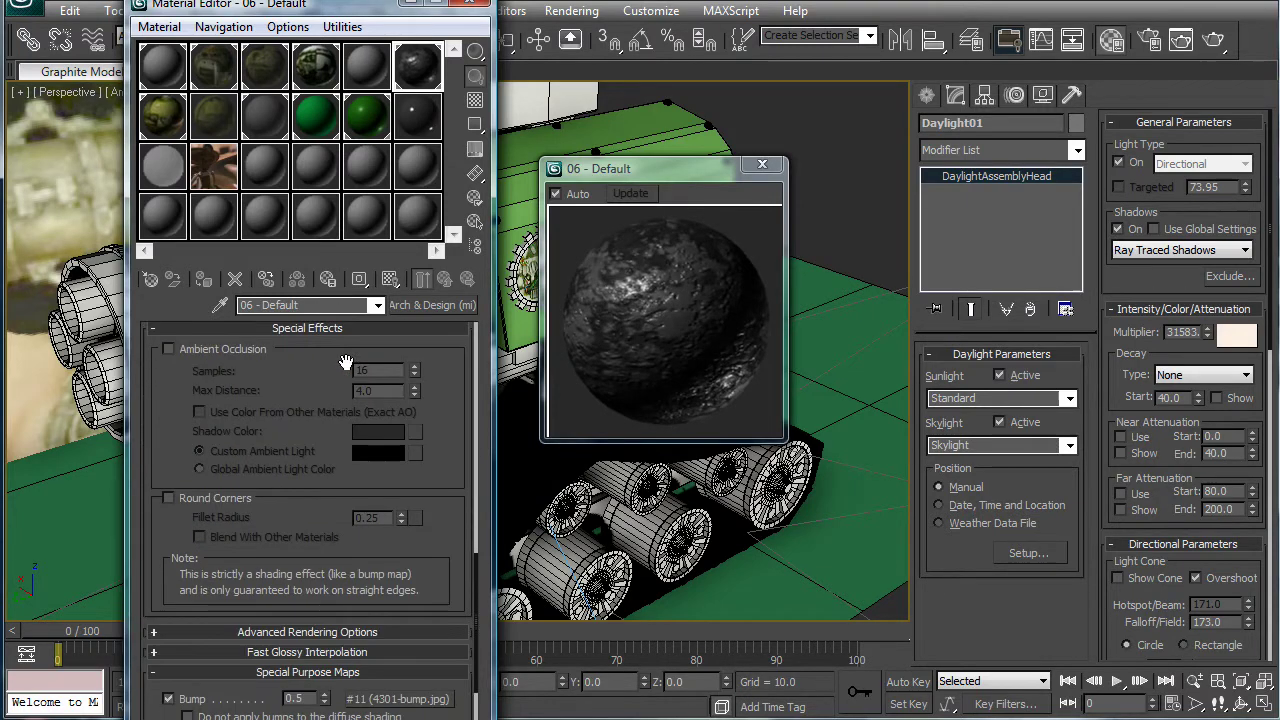
{"action": "left_click_drag", "start_coordinate": [345, 362], "coordinate": [344, 176]}
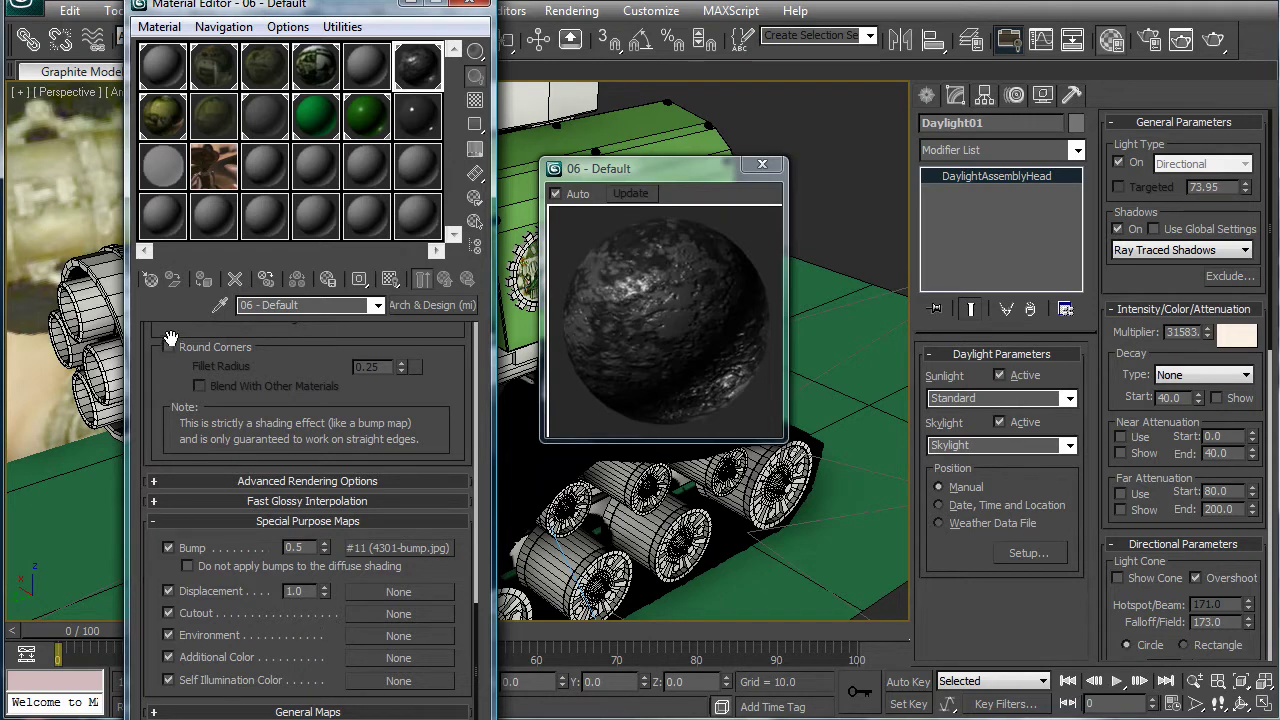
{"action": "scroll", "coordinate": [146, 578], "scroll_direction": "up", "scroll_amount": 8}
{"action": "left_click_drag", "start_coordinate": [345, 388], "coordinate": [325, 674]}
Tint the barrel's reflection colour grey (value 0.718) and render a test frame.
{"action": "left_click", "coordinate": [420, 526]}
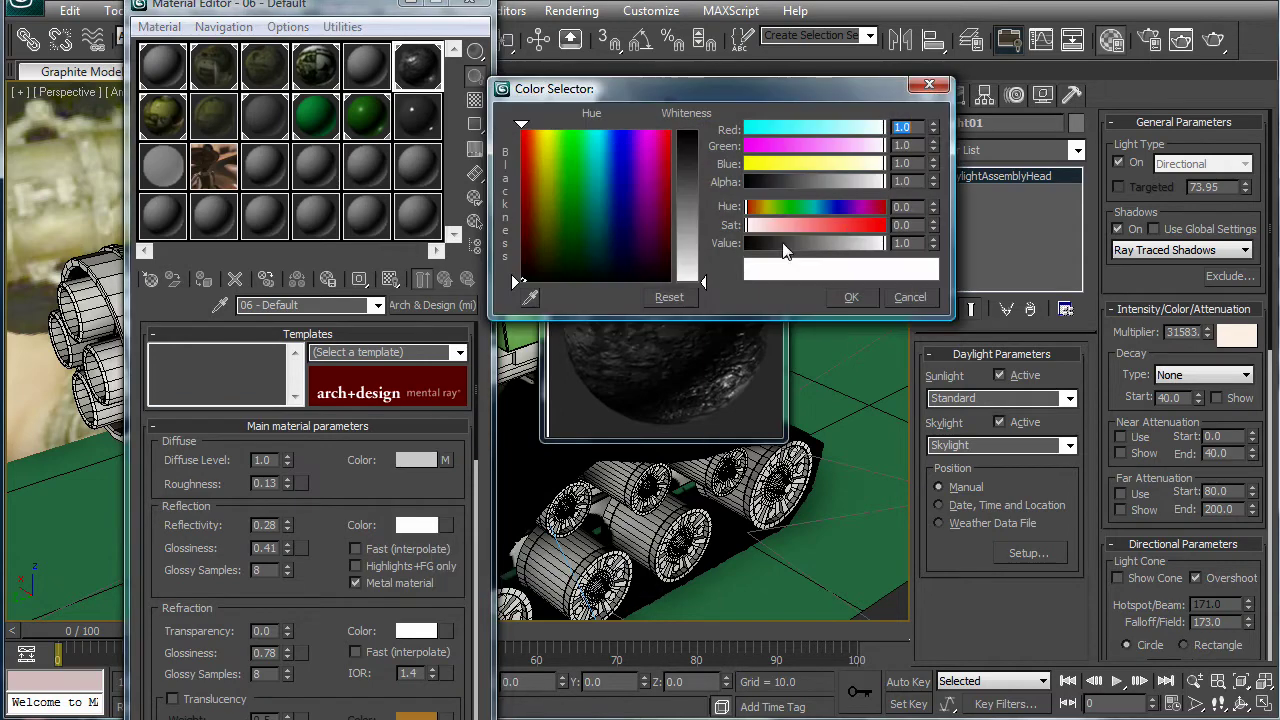
{"action": "left_click", "coordinate": [838, 242]}
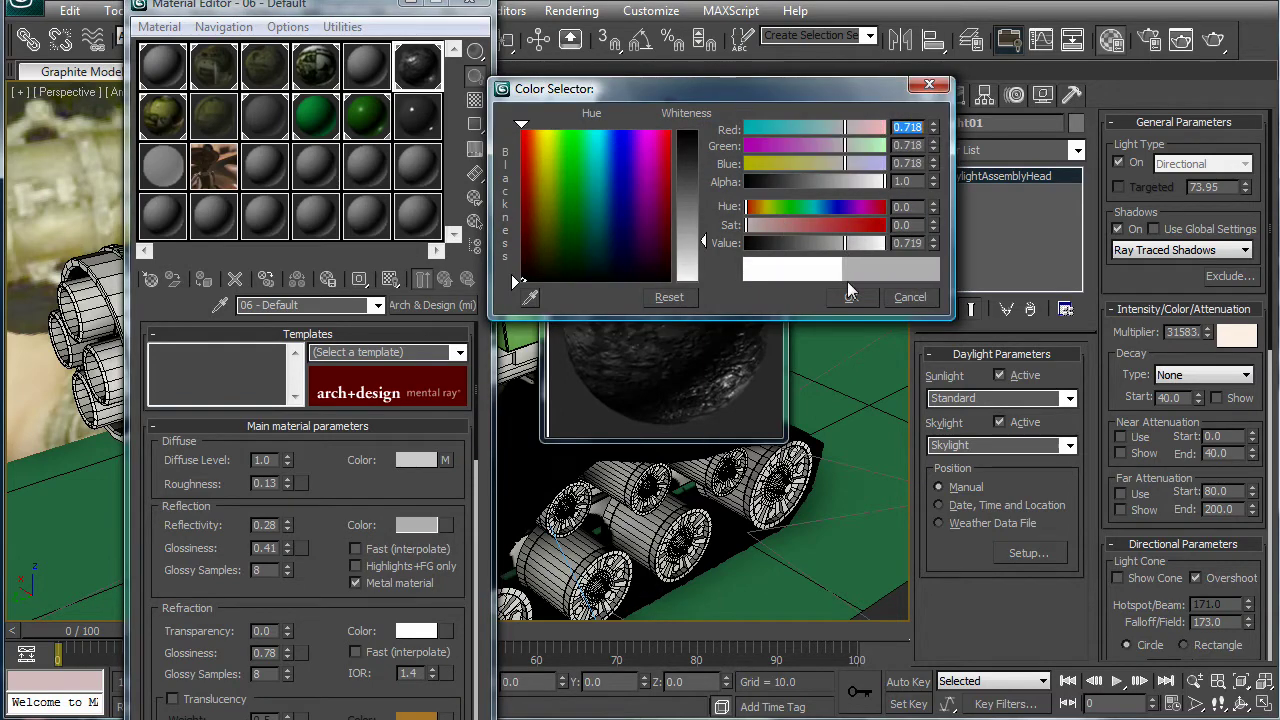
{"action": "left_click", "coordinate": [851, 297]}
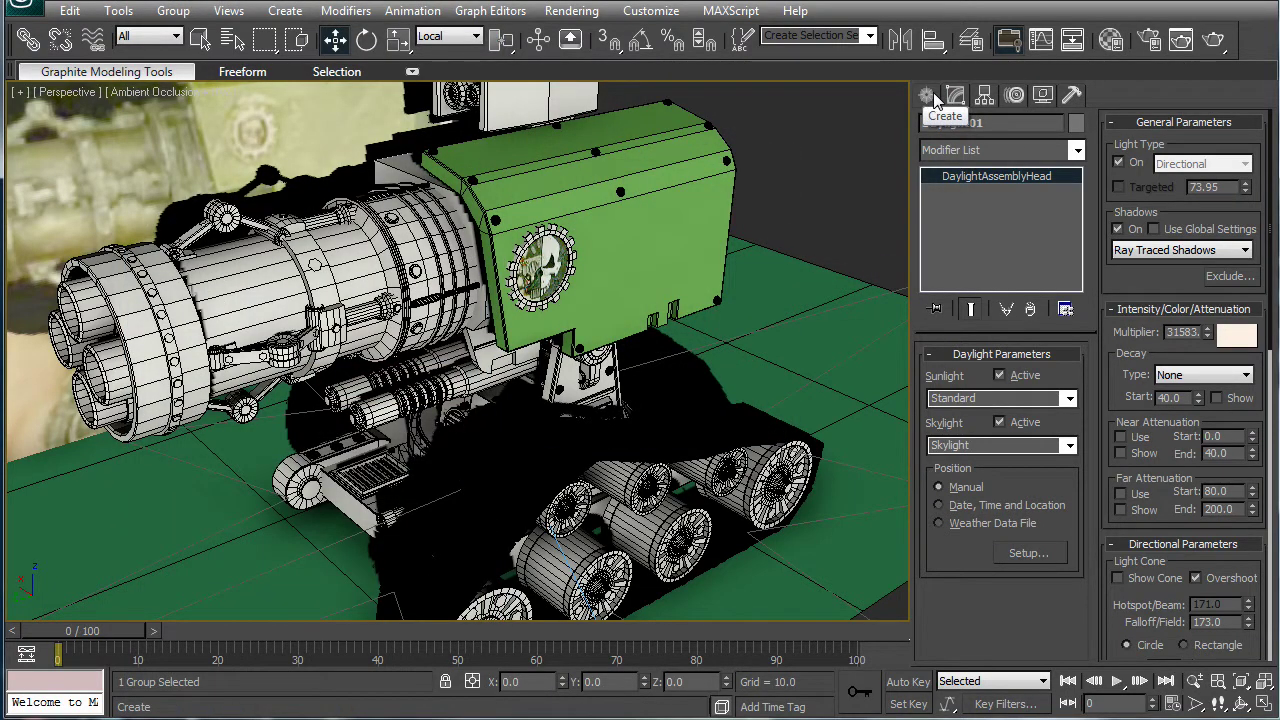
{"action": "left_click", "coordinate": [1181, 40]}
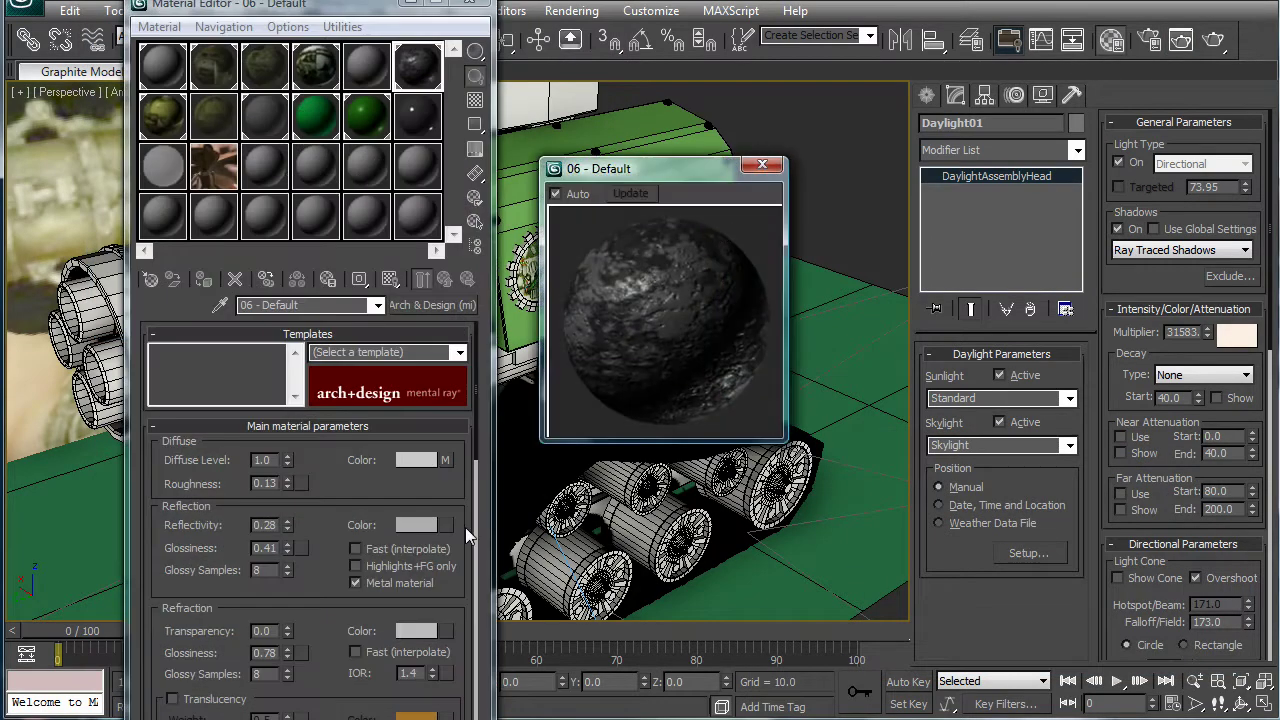
Raise the barrel's reflectivity to 0.62 and reflection glossiness to 0.56.
{"action": "scroll", "coordinate": [330, 545], "scroll_direction": "down", "scroll_amount": 1}
{"action": "left_click", "coordinate": [287, 525]}
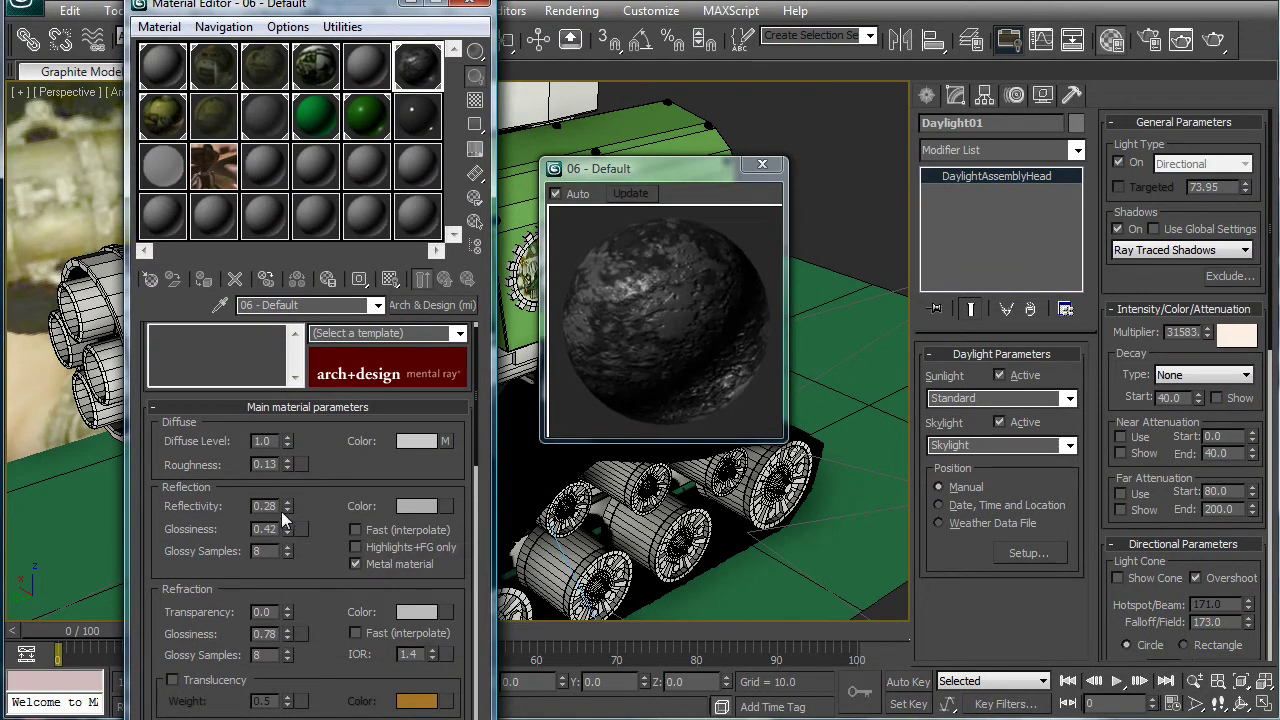
{"action": "left_click_drag", "start_coordinate": [282, 508], "coordinate": [295, 460]}
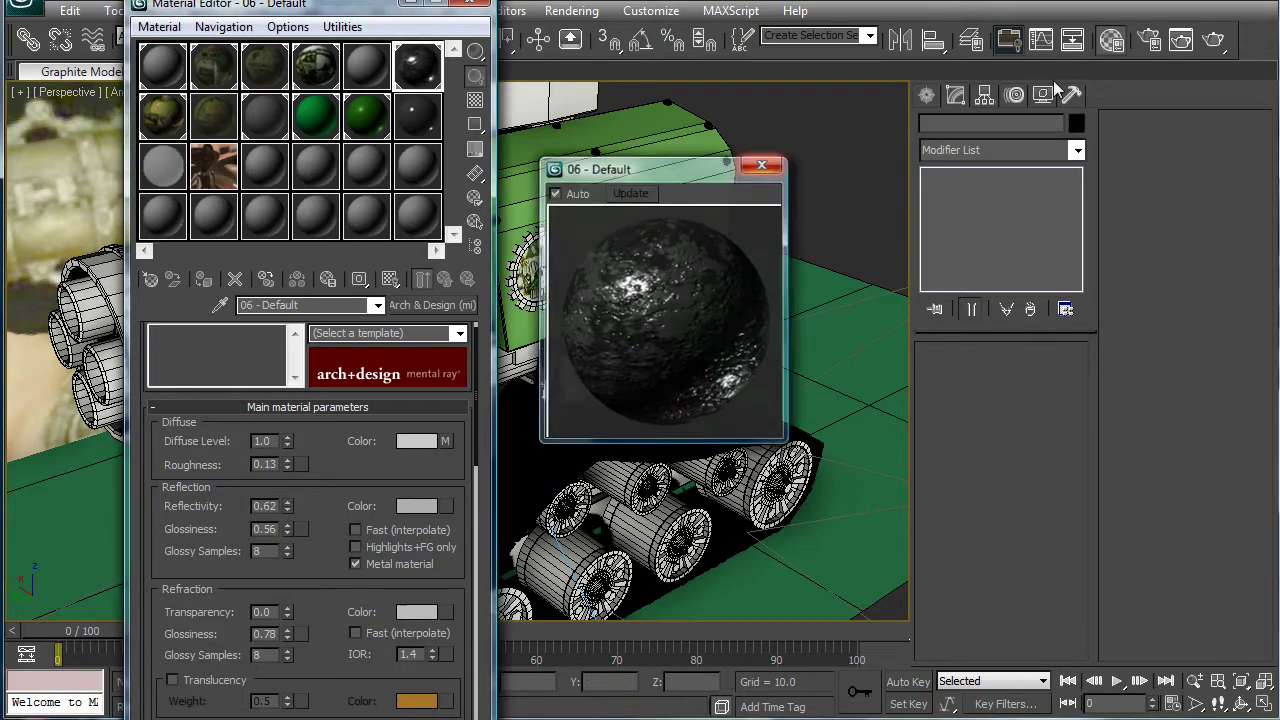
Close the material preview and render the cannon with its updated grey barrel.
{"action": "left_click", "coordinate": [763, 164]}
{"action": "left_click", "coordinate": [1213, 40]}
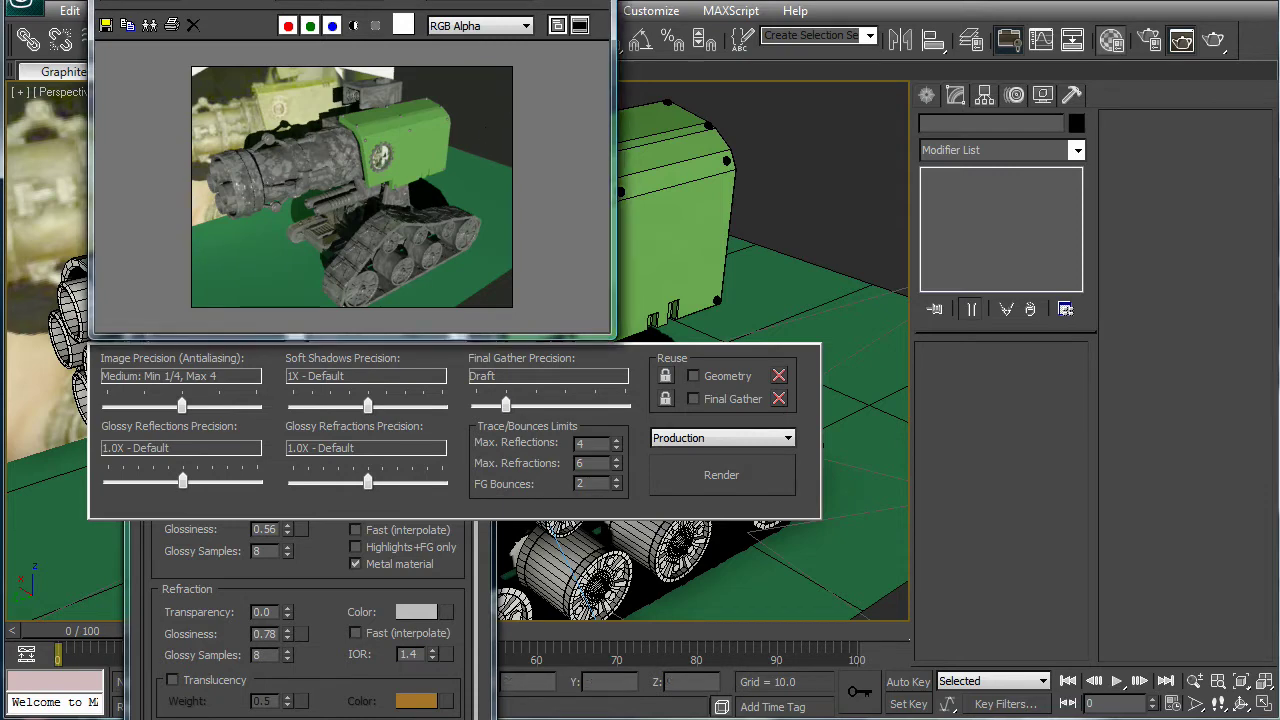
Darken the diffuse colour of the green body material (slot 11) slightly.
{"action": "left_click", "coordinate": [614, 281]}
{"action": "left_click", "coordinate": [366, 117]}
{"action": "scroll", "coordinate": [366, 423], "scroll_direction": "down", "scroll_amount": 2}
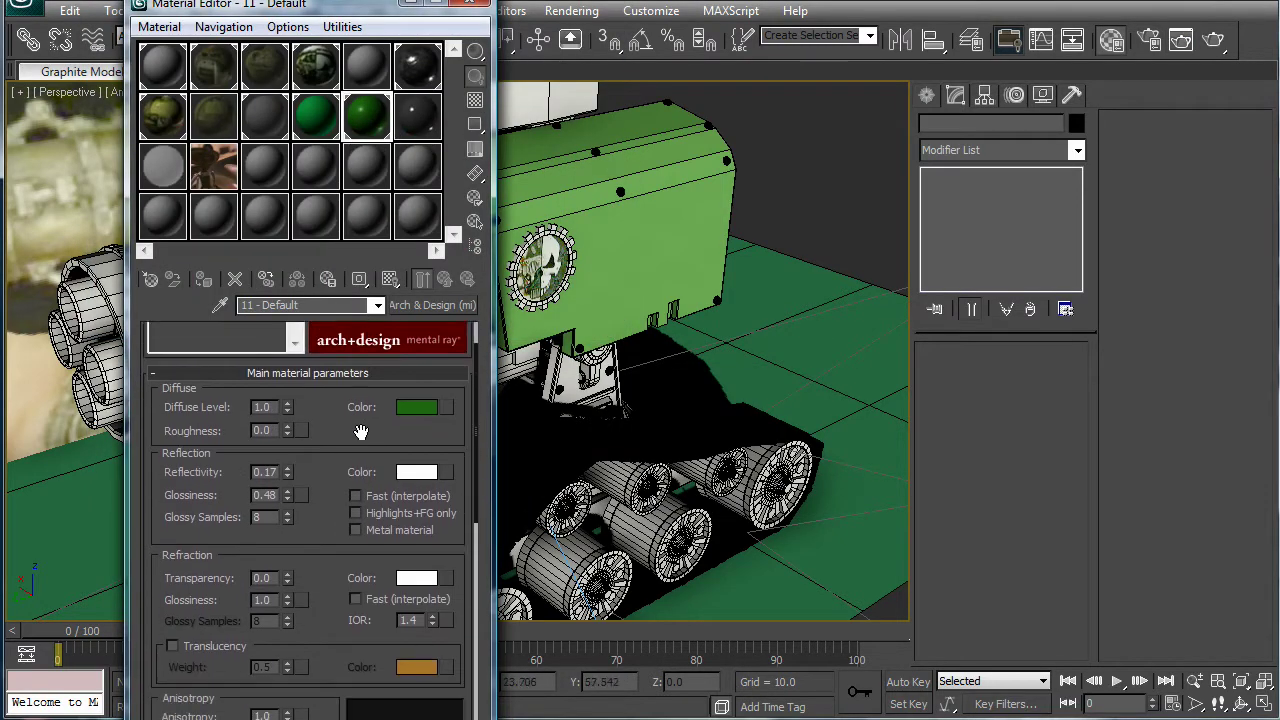
{"action": "left_click_drag", "start_coordinate": [360, 431], "coordinate": [361, 442]}
{"action": "left_click", "coordinate": [415, 417]}
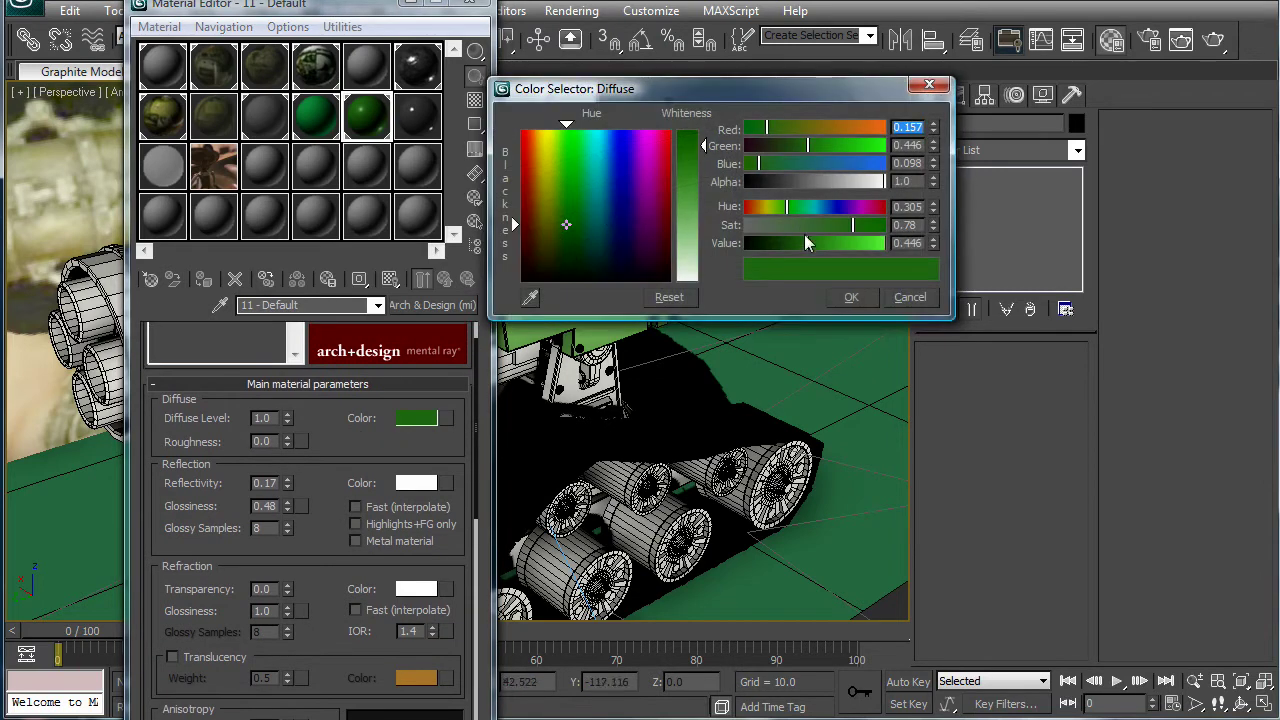
{"action": "left_click_drag", "start_coordinate": [806, 243], "coordinate": [800, 245]}
{"action": "left_click", "coordinate": [851, 297]}
Load 4301-bump.jpg as a Bitmap bump map on the green body at 0.3.
{"action": "left_click_drag", "start_coordinate": [330, 462], "coordinate": [364, 152]}
{"action": "left_click_drag", "start_coordinate": [349, 366], "coordinate": [330, 165]}
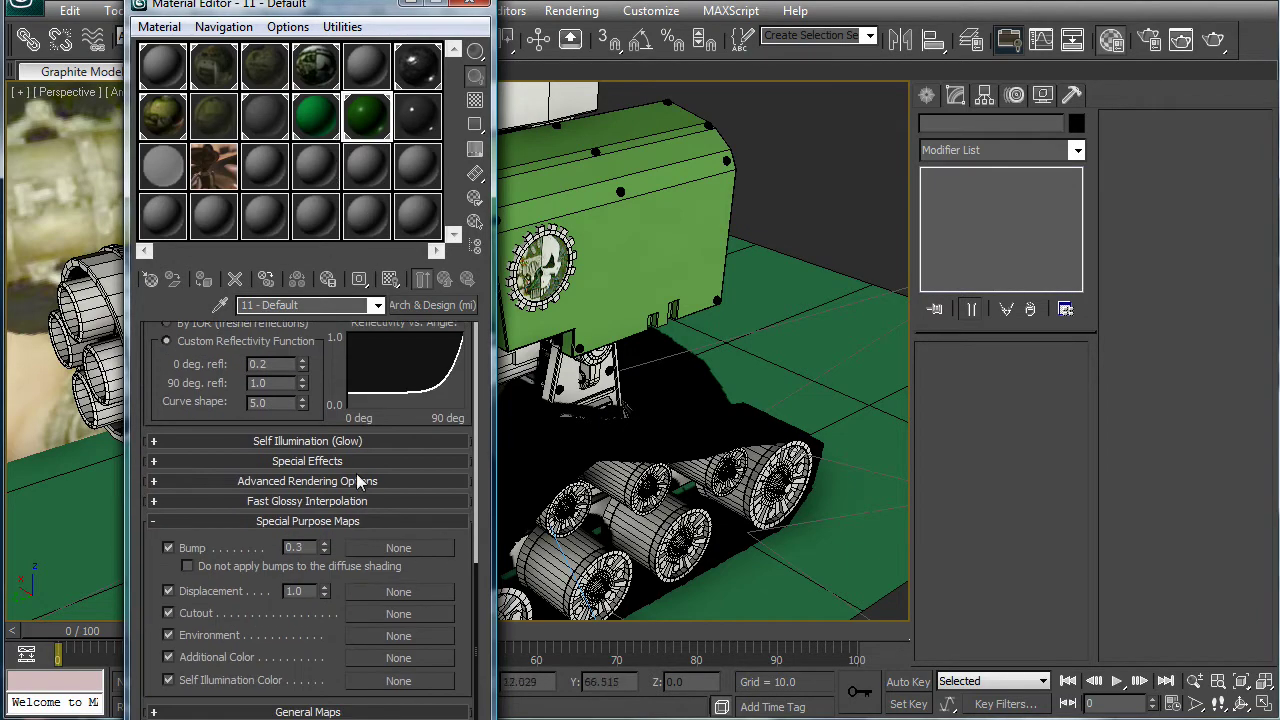
{"action": "left_click", "coordinate": [398, 548]}
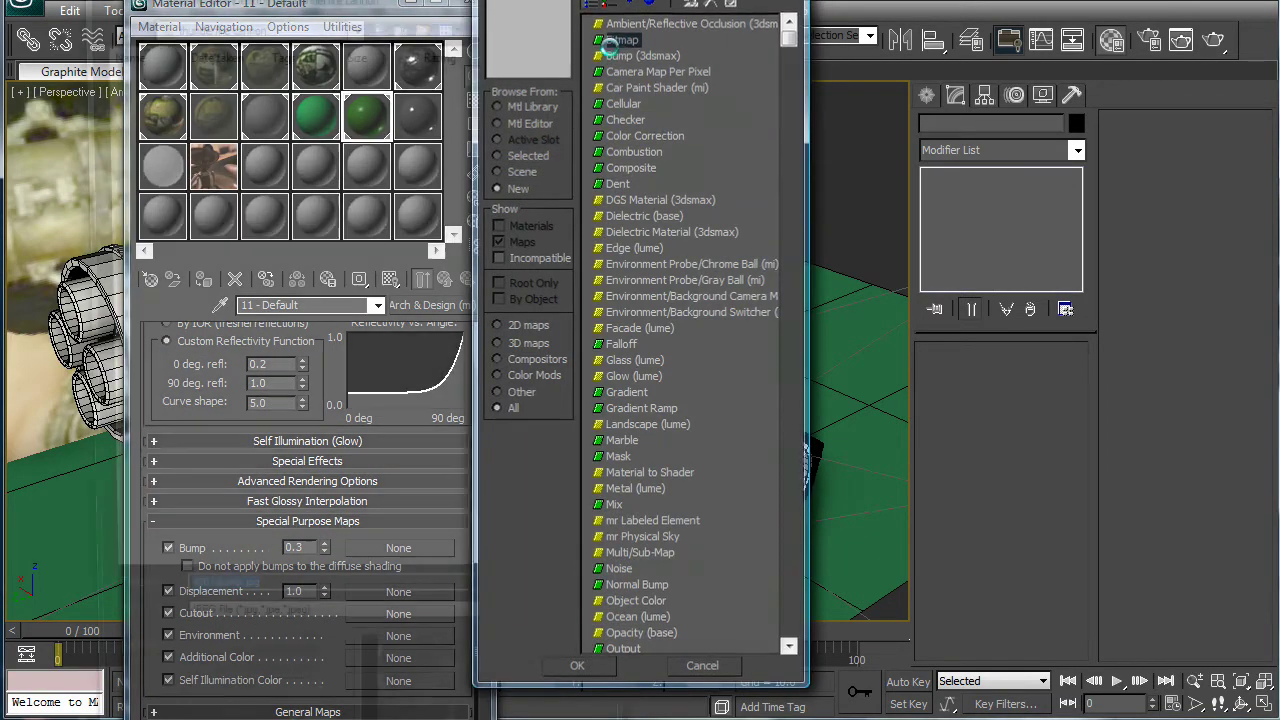
{"action": "double_click", "coordinate": [620, 48]}
{"action": "double_click", "coordinate": [280, 112]}
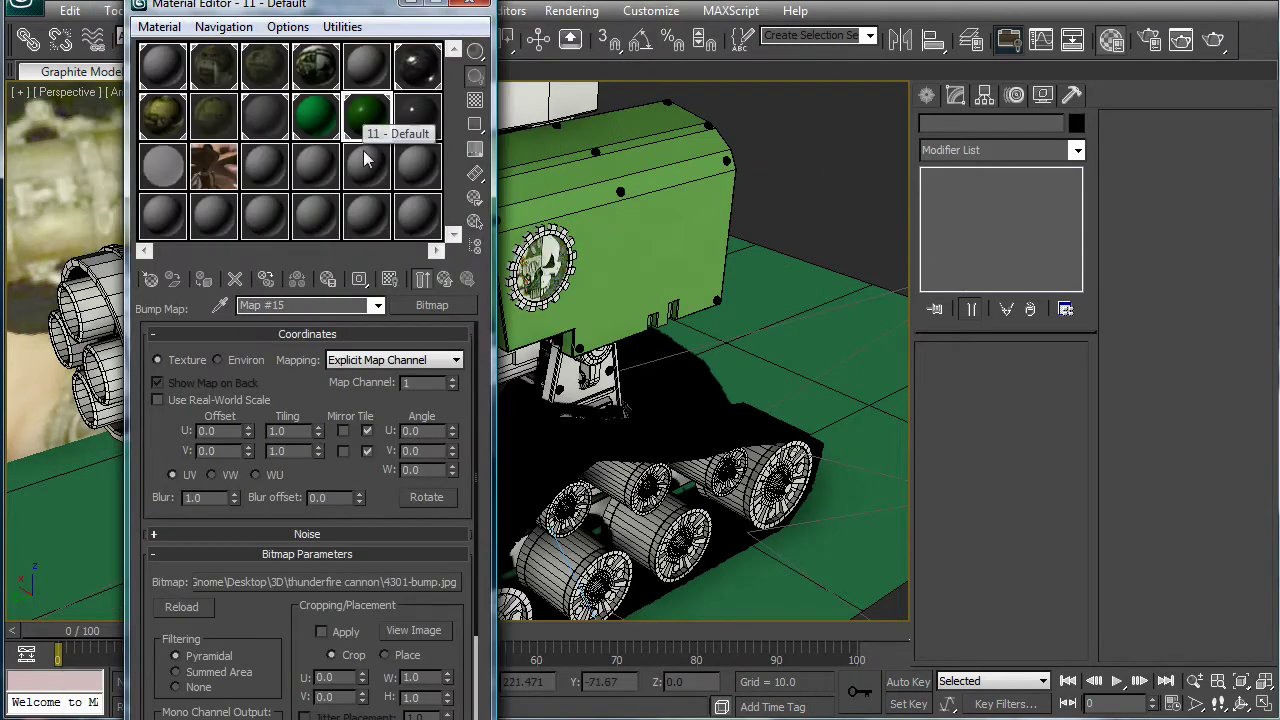
{"action": "left_click_drag", "start_coordinate": [404, 425], "coordinate": [410, 390]}
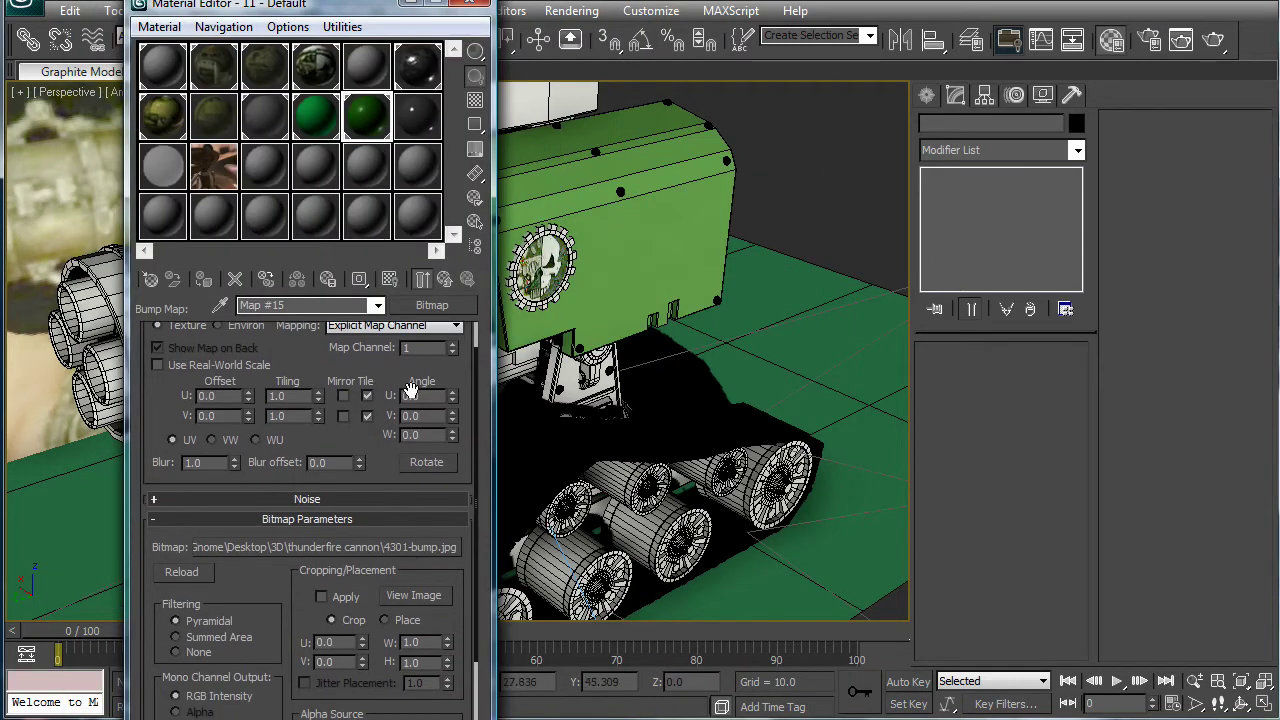
Return to the green body material, preview it, and render the cannon.
{"action": "left_click", "coordinate": [443, 280]}
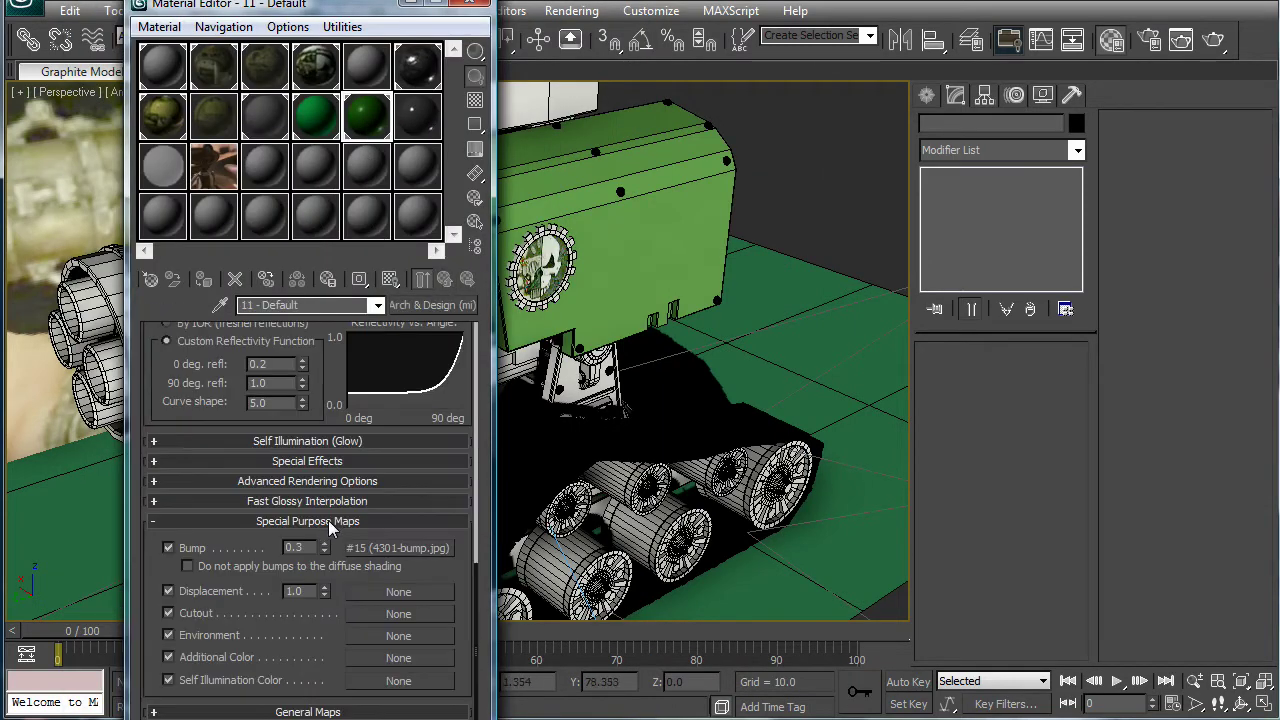
{"action": "double_click", "coordinate": [380, 135]}
{"action": "left_click", "coordinate": [761, 165]}
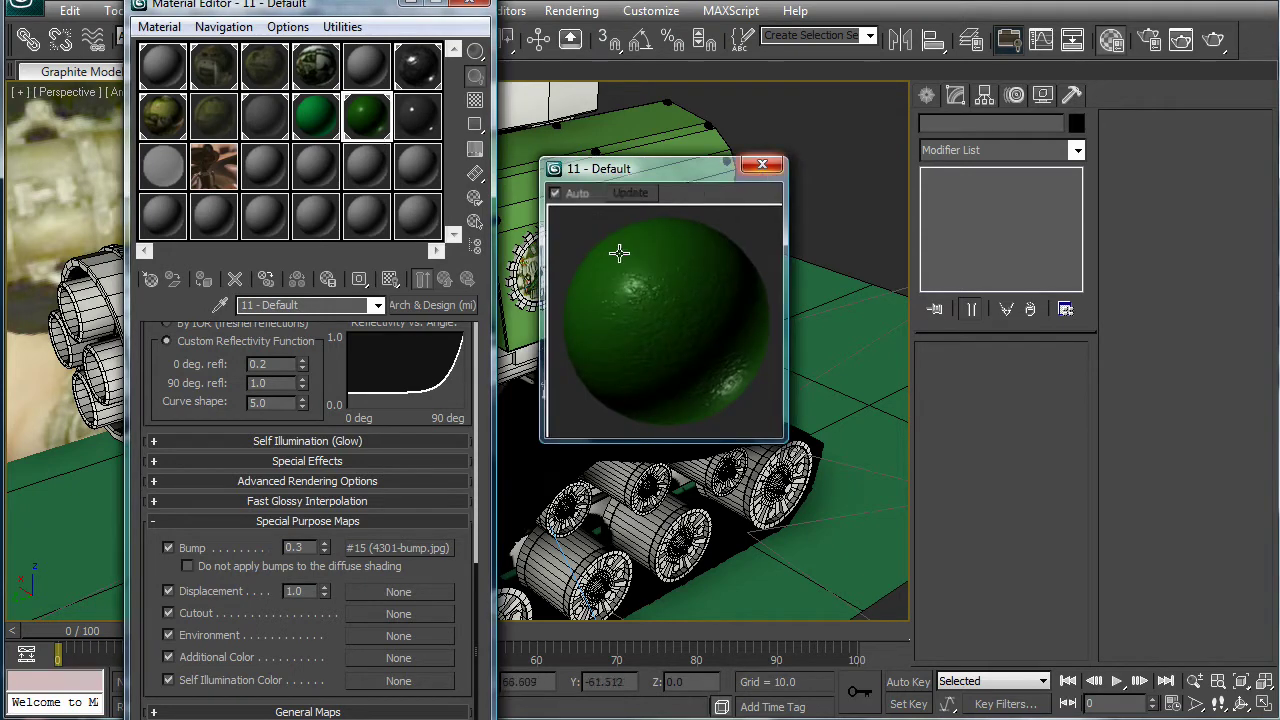
{"action": "left_click", "coordinate": [1231, 39]}
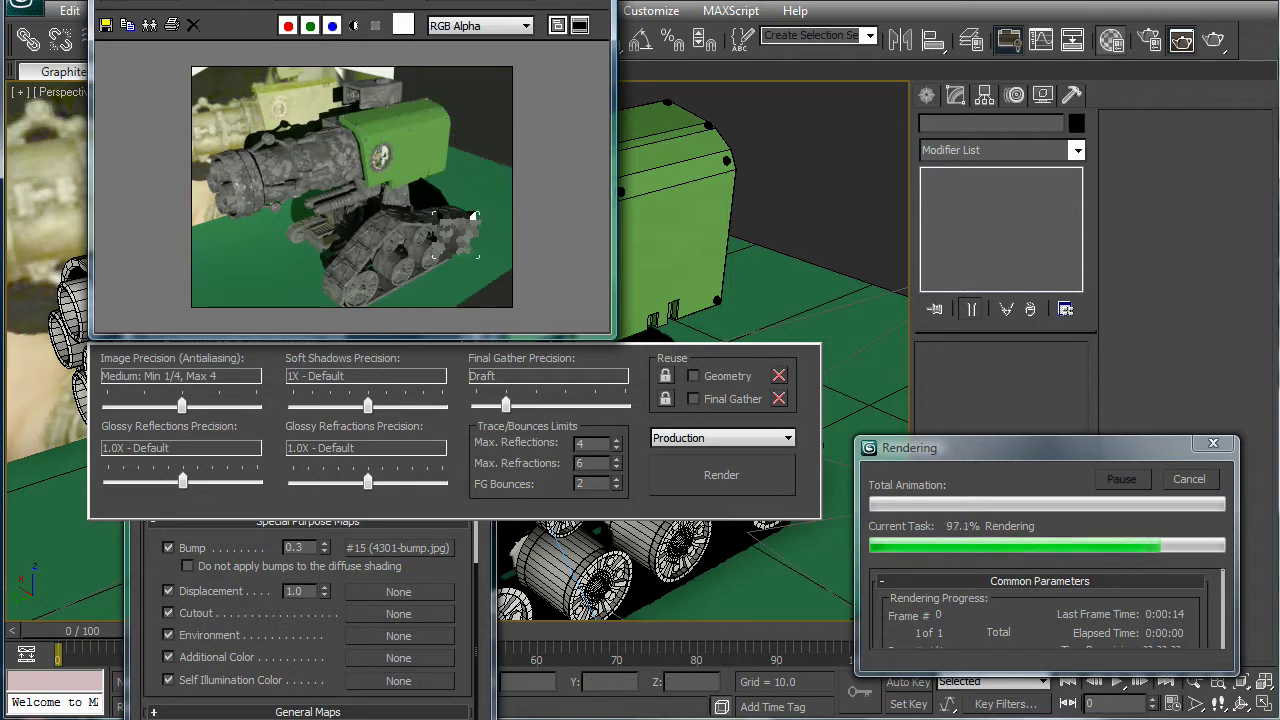
Set the body's bump amount to 0.7 and re-render the cannon.
{"action": "left_click", "coordinate": [280, 530]}
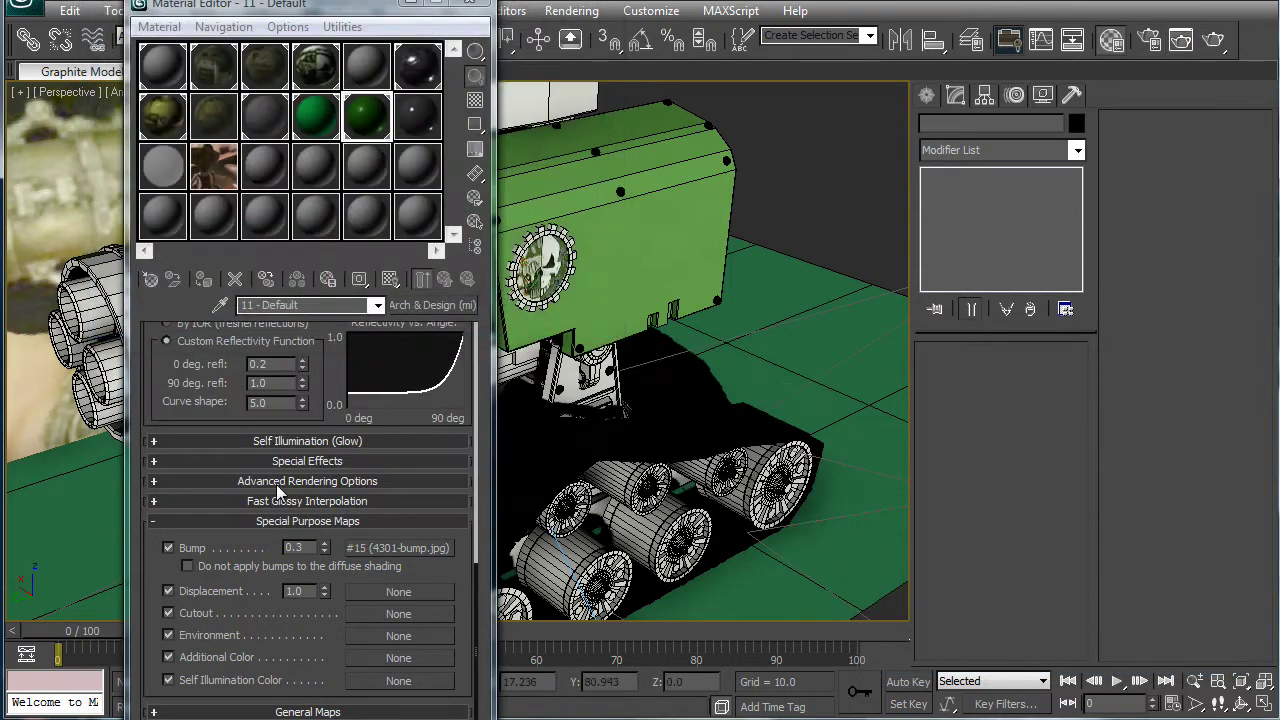
{"action": "double_click", "coordinate": [314, 546]}
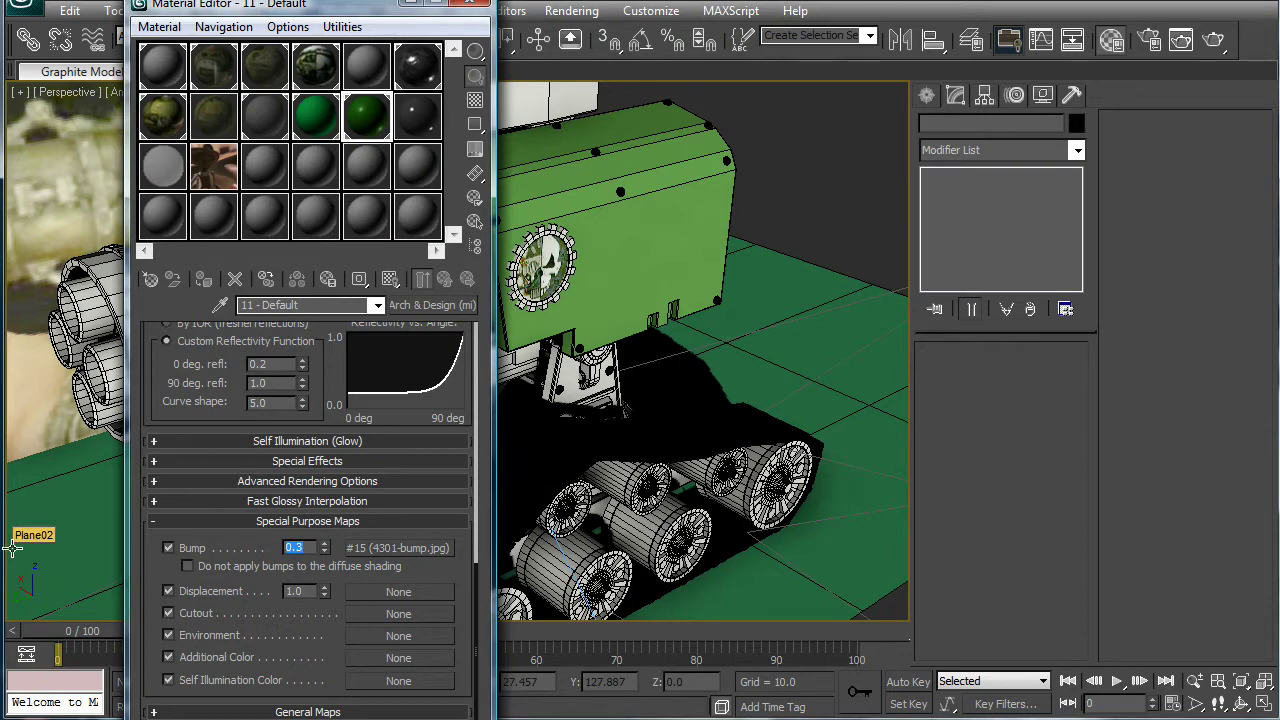
{"action": "type", "text": ".7"}
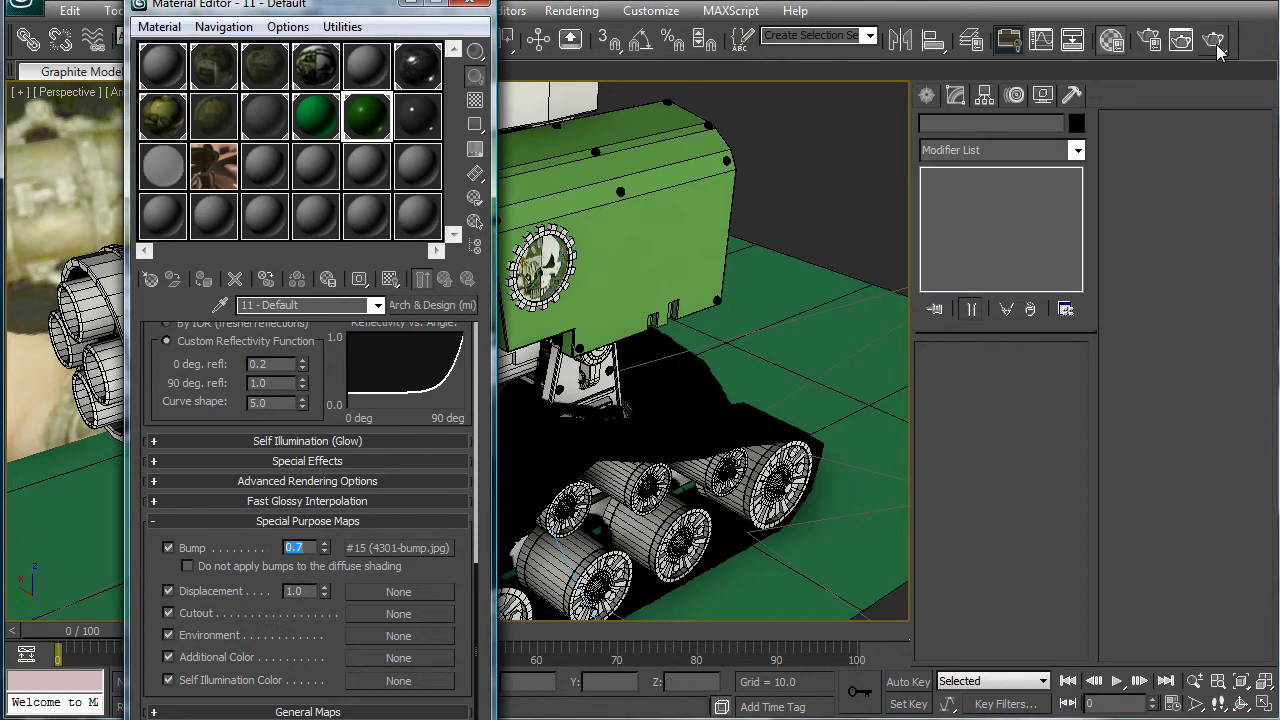
{"action": "left_click", "coordinate": [1215, 42]}
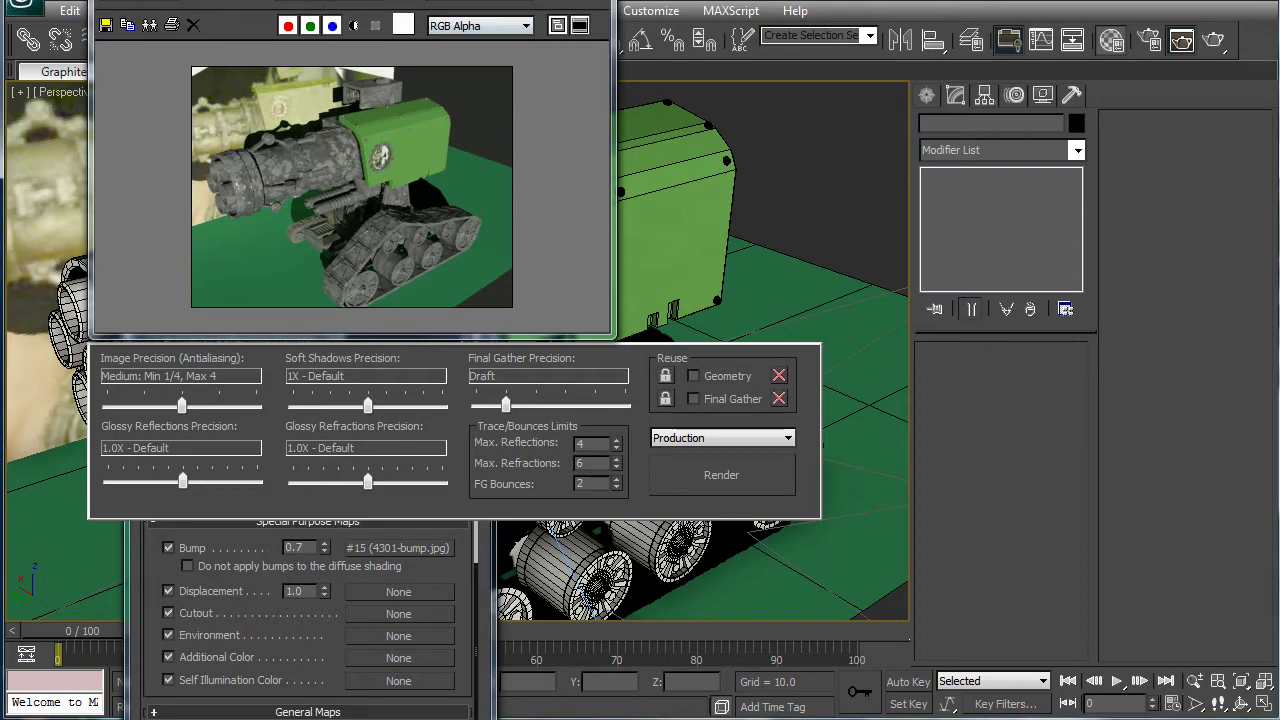
Create a new Arch & Design material in an unused slot.
{"action": "left_click", "coordinate": [356, 152]}
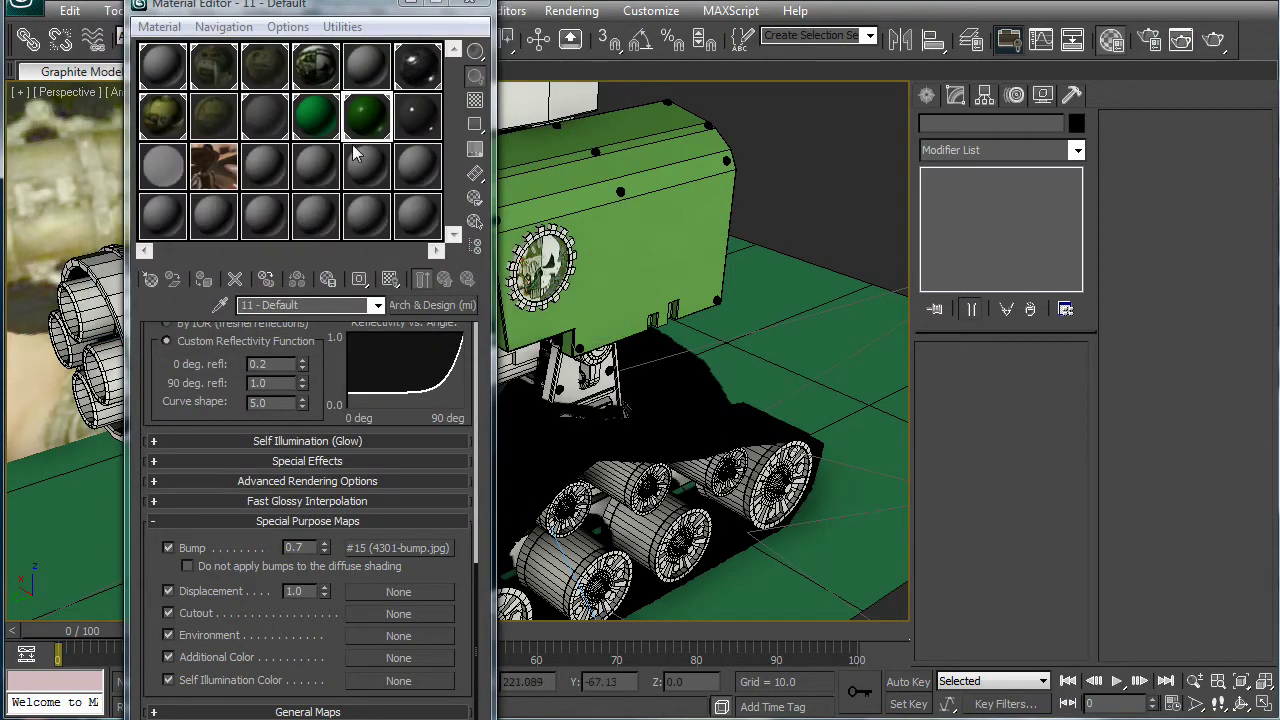
{"action": "left_click", "coordinate": [298, 173]}
{"action": "left_click", "coordinate": [424, 302]}
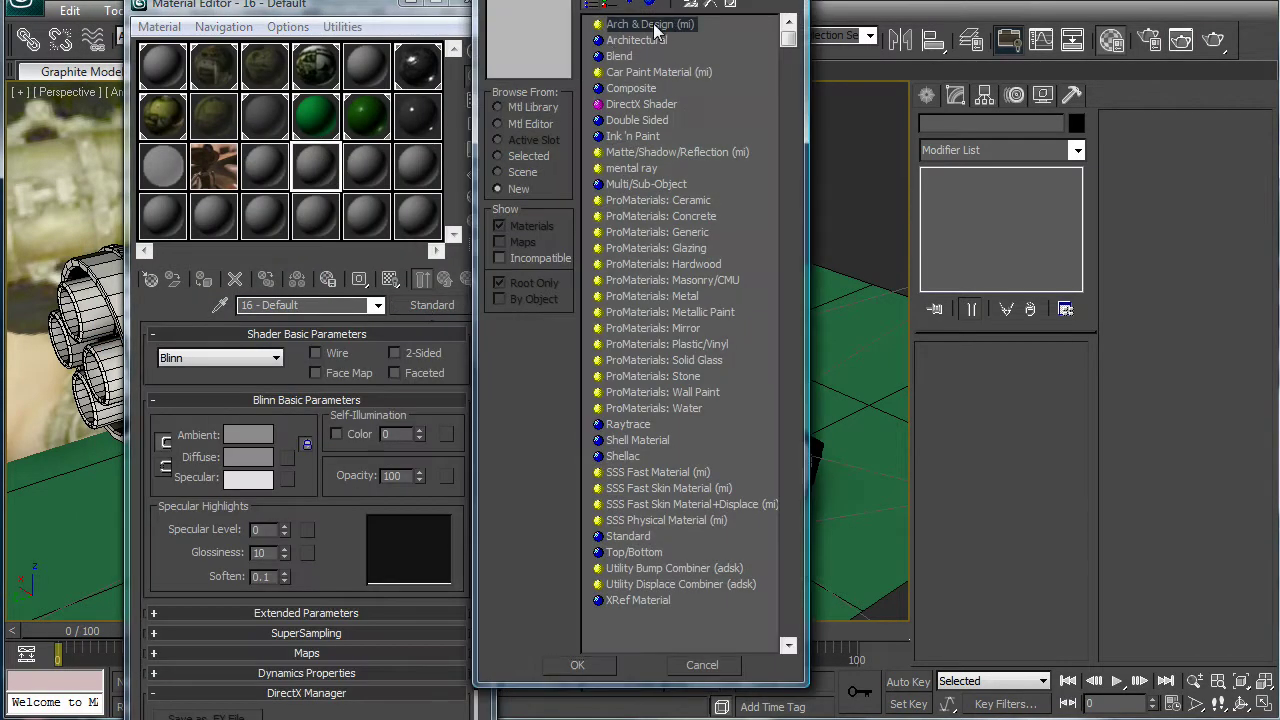
{"action": "double_click", "coordinate": [650, 24]}
Set the new material's diffuse colour to a bright saturated blue (hue ~0.647).
{"action": "left_click", "coordinate": [399, 459]}
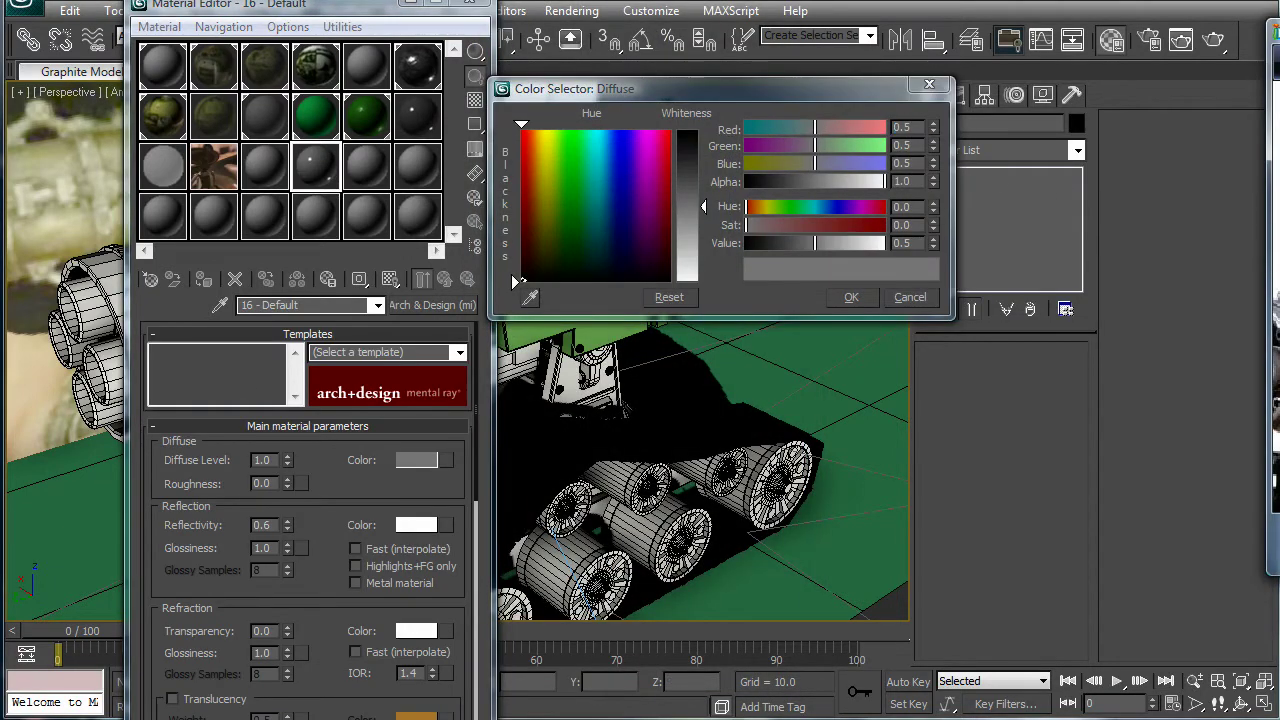
{"action": "left_click", "coordinate": [829, 207]}
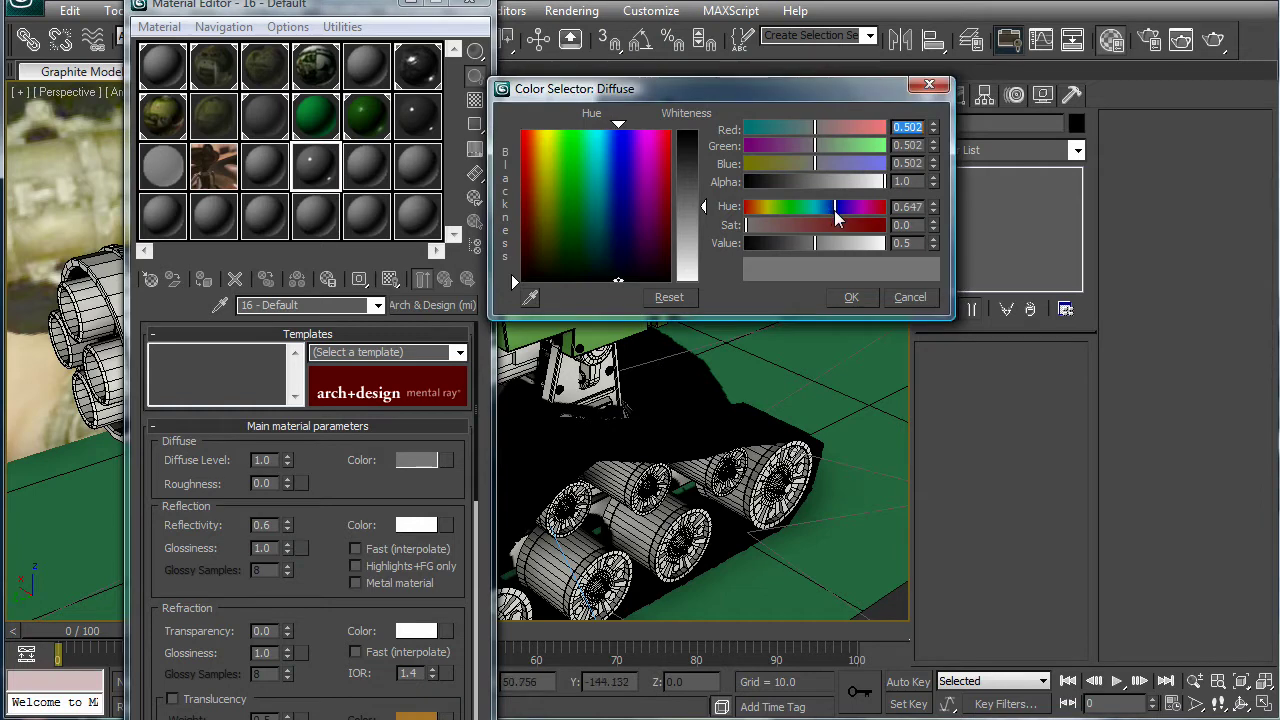
{"action": "left_click", "coordinate": [845, 228]}
{"action": "left_click_drag", "start_coordinate": [845, 228], "coordinate": [848, 229]}
{"action": "left_click", "coordinate": [853, 243]}
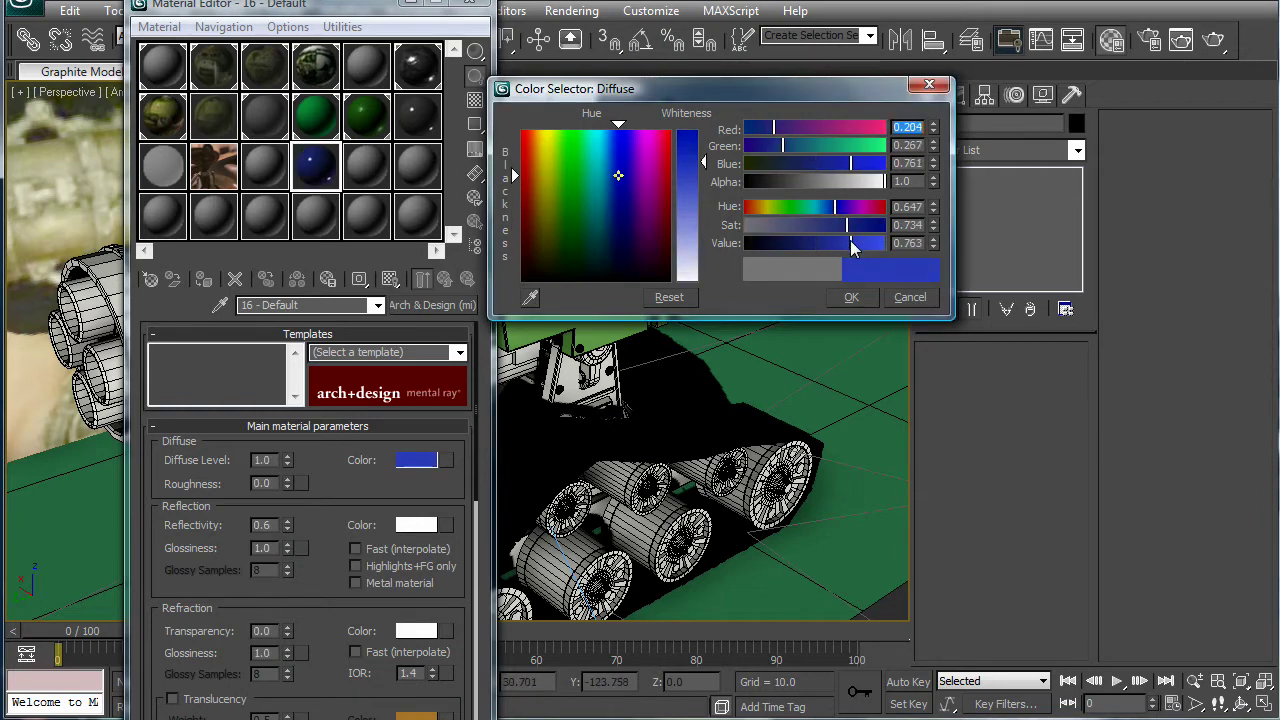
{"action": "left_click", "coordinate": [851, 298]}
Set transparency to 0.35 and preview the material enlarged over a checkered background.
{"action": "scroll", "coordinate": [325, 380], "scroll_direction": "down", "scroll_amount": 3}
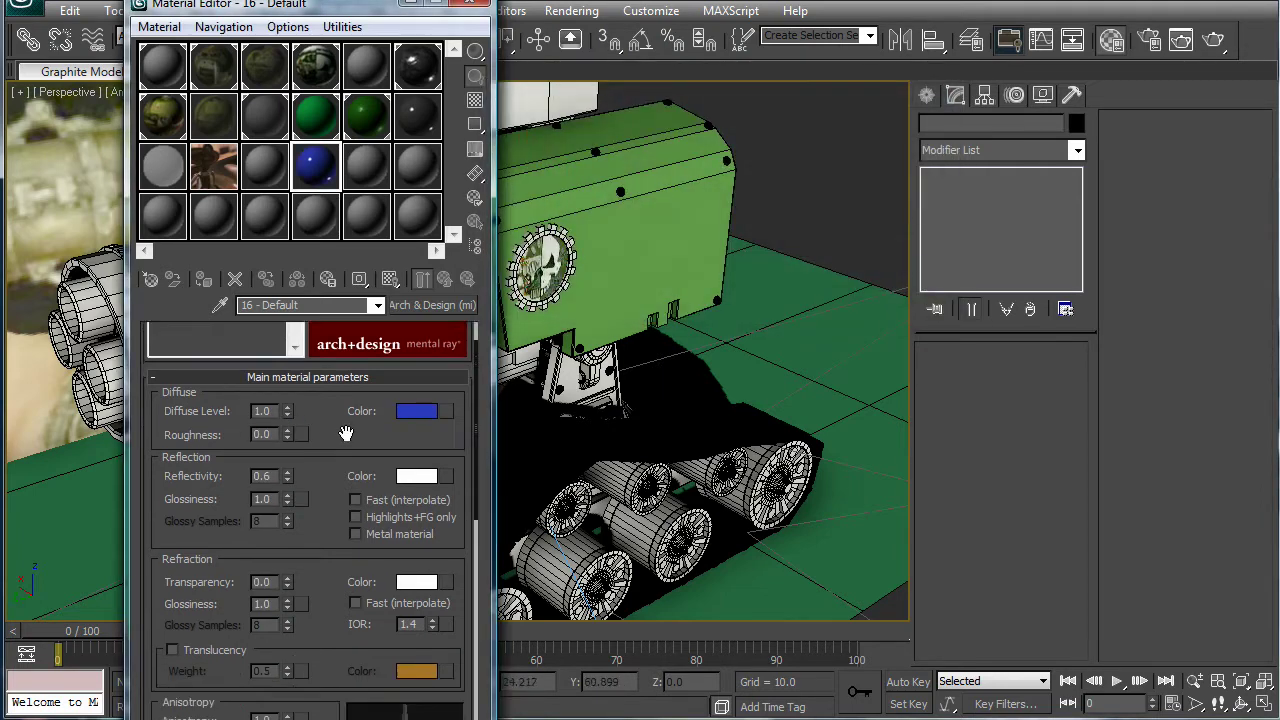
{"action": "scroll", "coordinate": [325, 393], "scroll_direction": "down", "scroll_amount": 2}
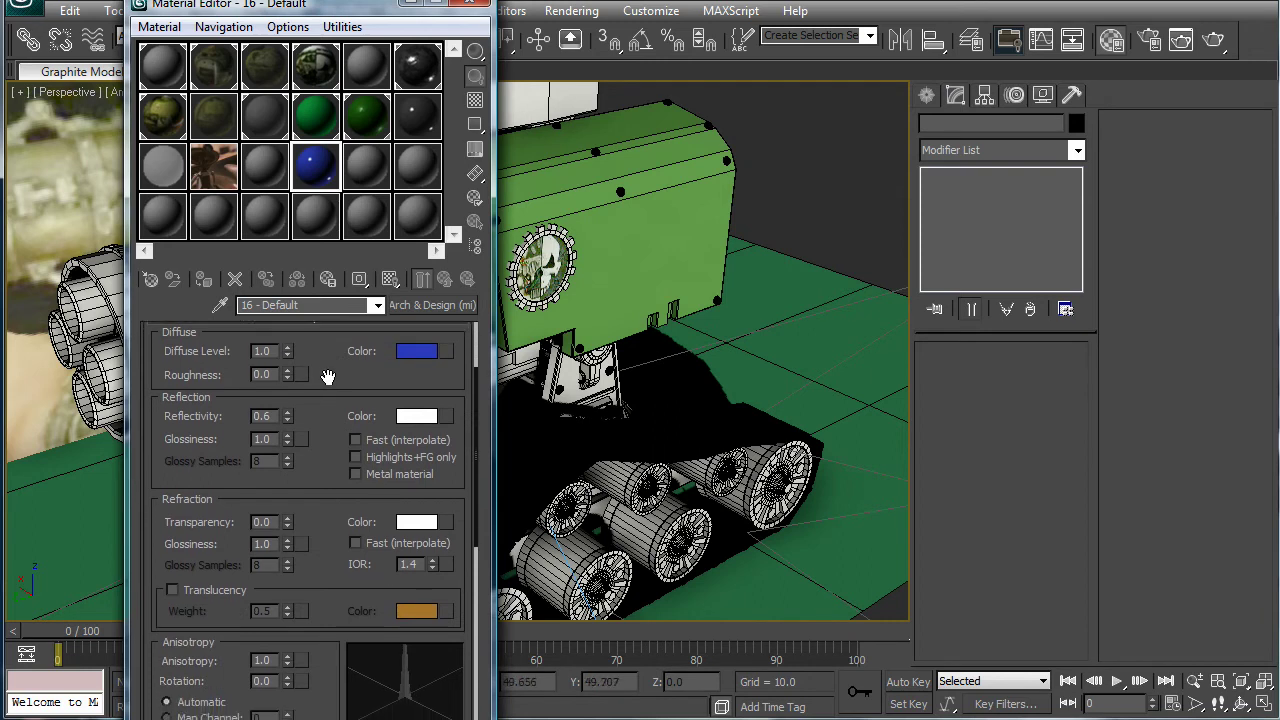
{"action": "left_click_drag", "start_coordinate": [283, 479], "coordinate": [281, 440]}
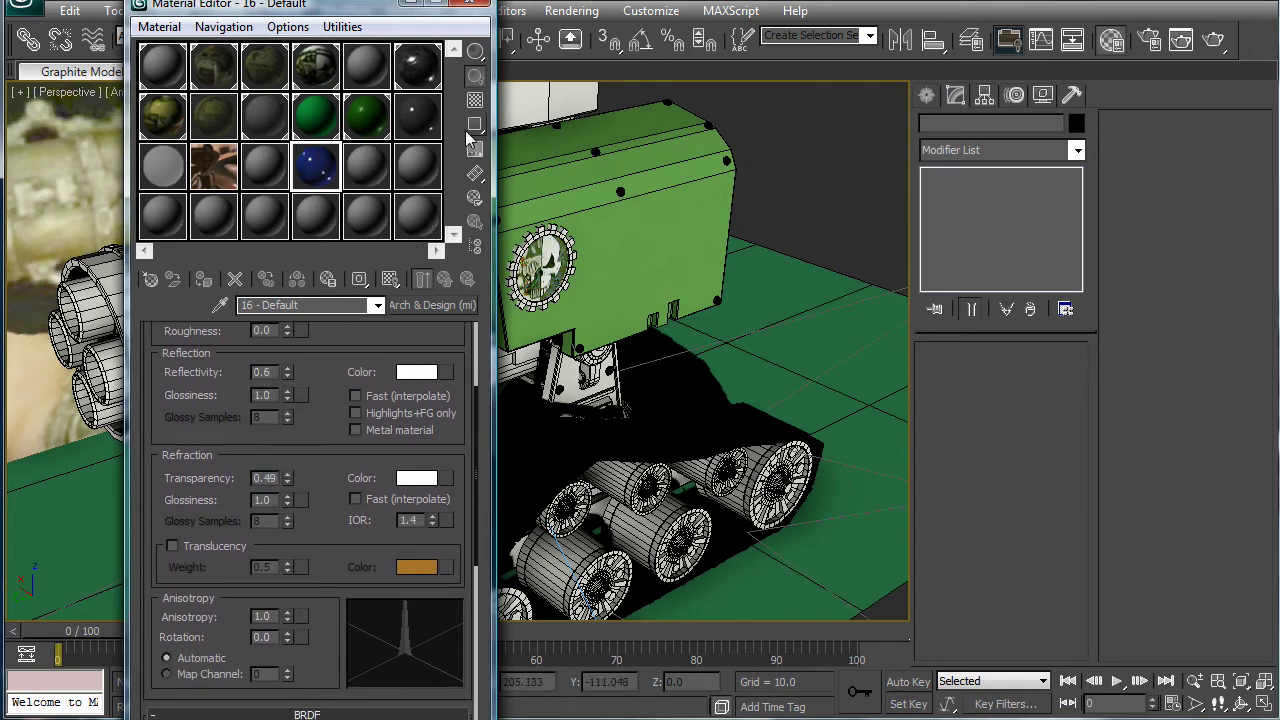
{"action": "left_click", "coordinate": [475, 100]}
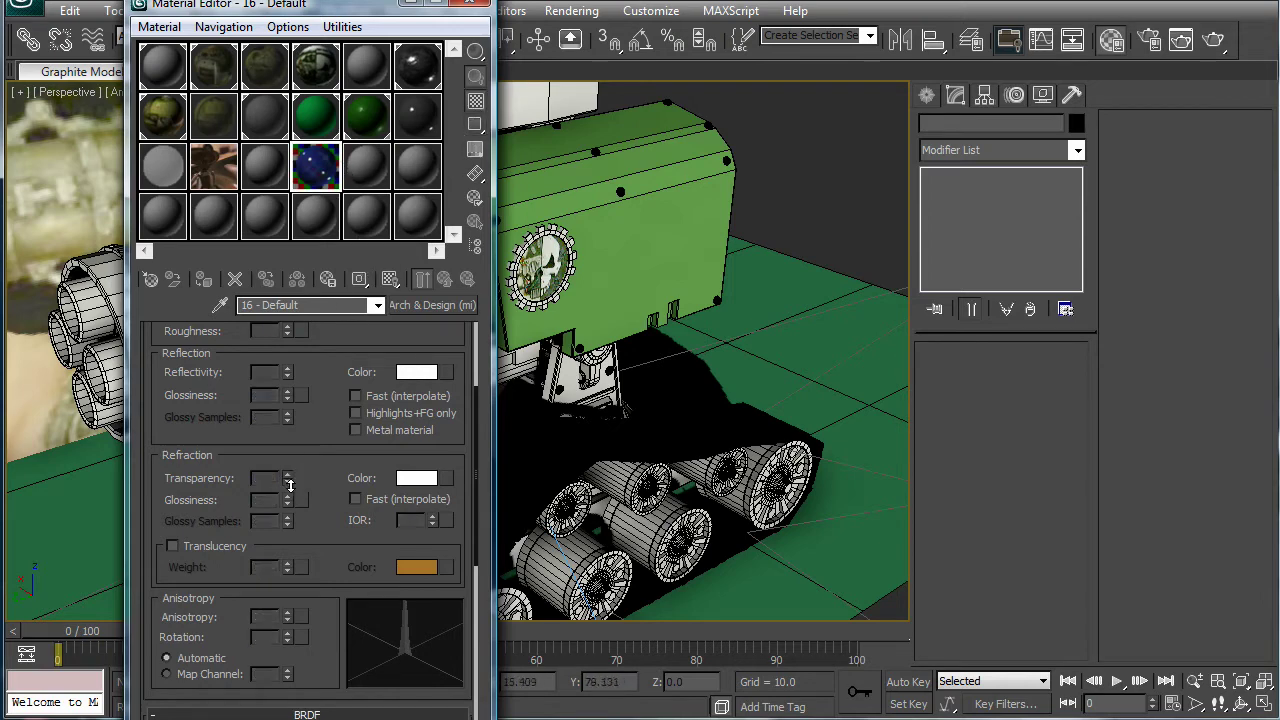
{"action": "double_click", "coordinate": [325, 166]}
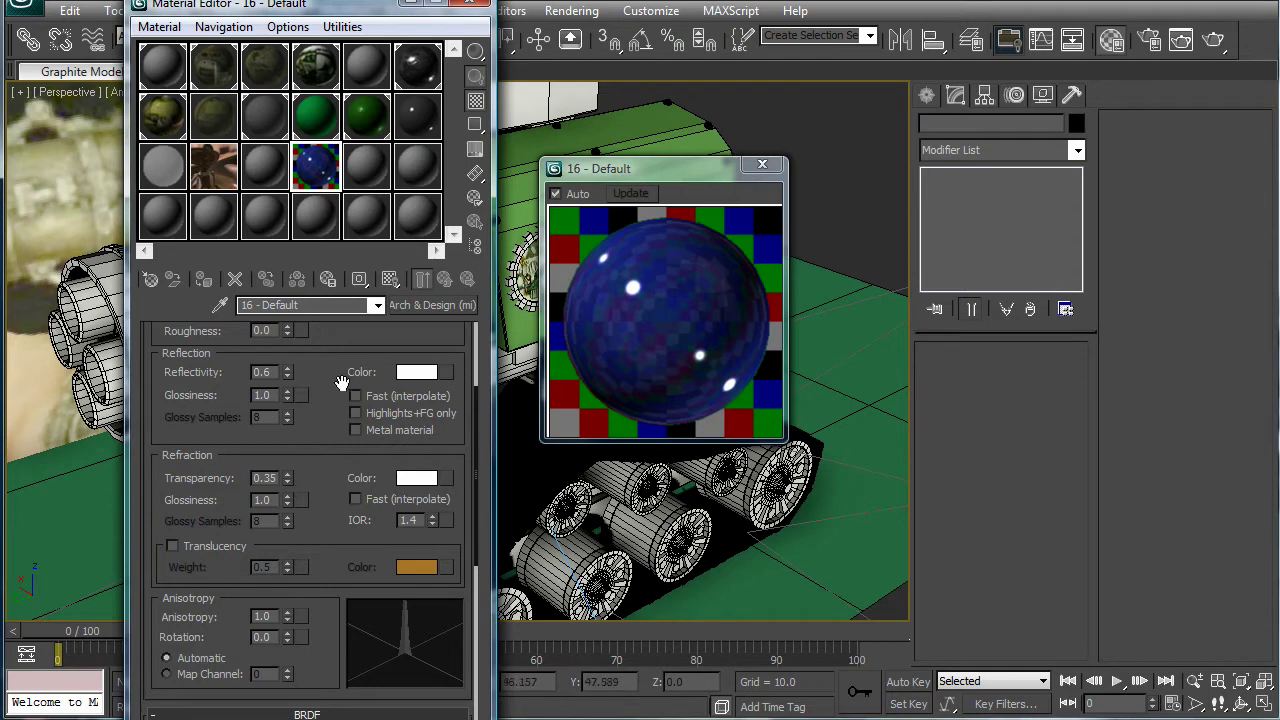
Raise the blue lens material's reflectivity to 0.73.
{"action": "left_click_drag", "start_coordinate": [345, 378], "coordinate": [310, 438]}
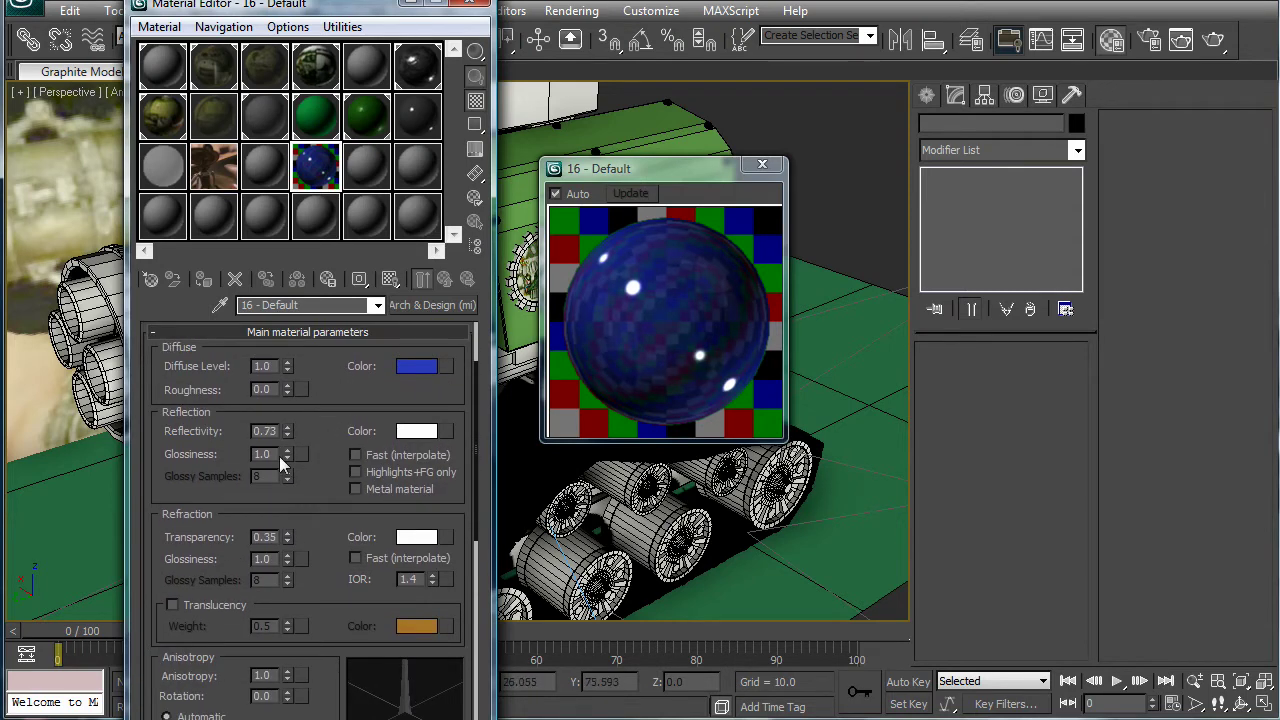
{"action": "left_click_drag", "start_coordinate": [336, 431], "coordinate": [313, 402]}
{"action": "left_click_drag", "start_coordinate": [622, 168], "coordinate": [803, 304]}
{"action": "middle_click_drag", "start_coordinate": [803, 304], "coordinate": [595, 270]}
Apply the blue material to the eye cylinder on the sensor box.
{"action": "left_click_drag", "start_coordinate": [310, 168], "coordinate": [700, 142]}
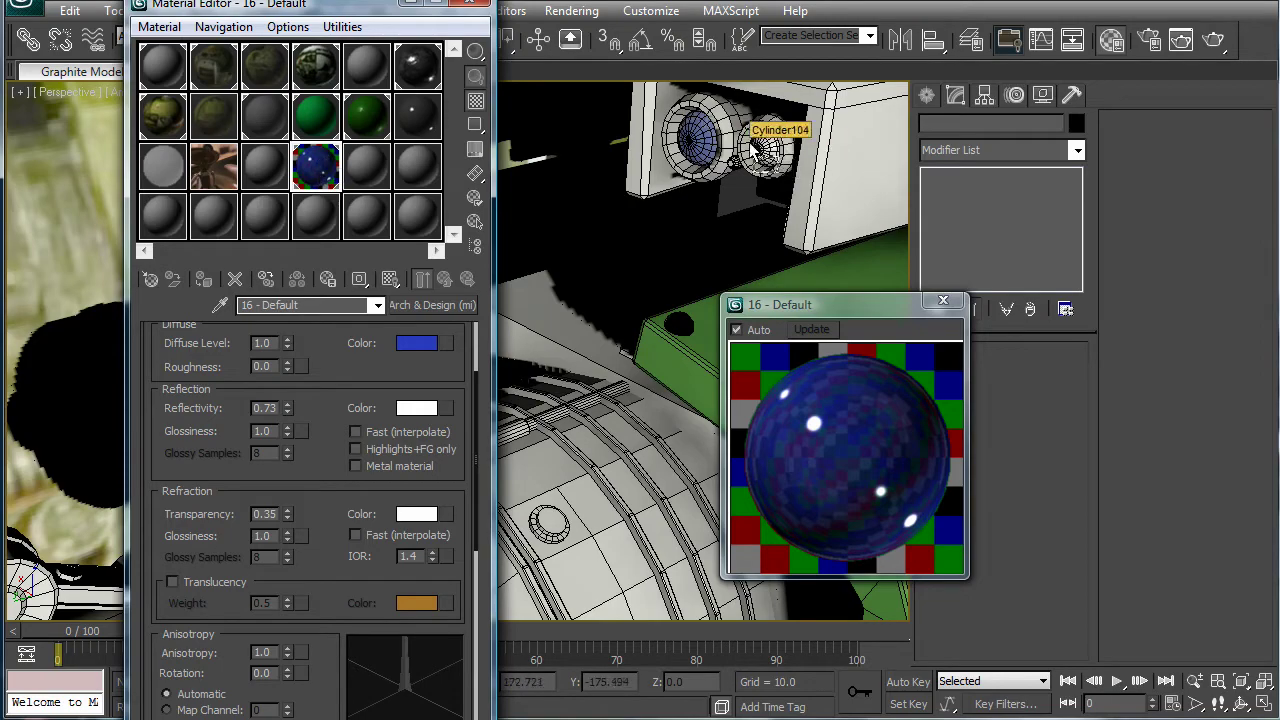
{"action": "scroll", "coordinate": [671, 249], "scroll_direction": "down", "scroll_amount": 5}
{"action": "middle_click_drag", "start_coordinate": [671, 249], "coordinate": [744, 204]}
{"action": "scroll", "coordinate": [650, 280], "scroll_direction": "up", "scroll_amount": 5}
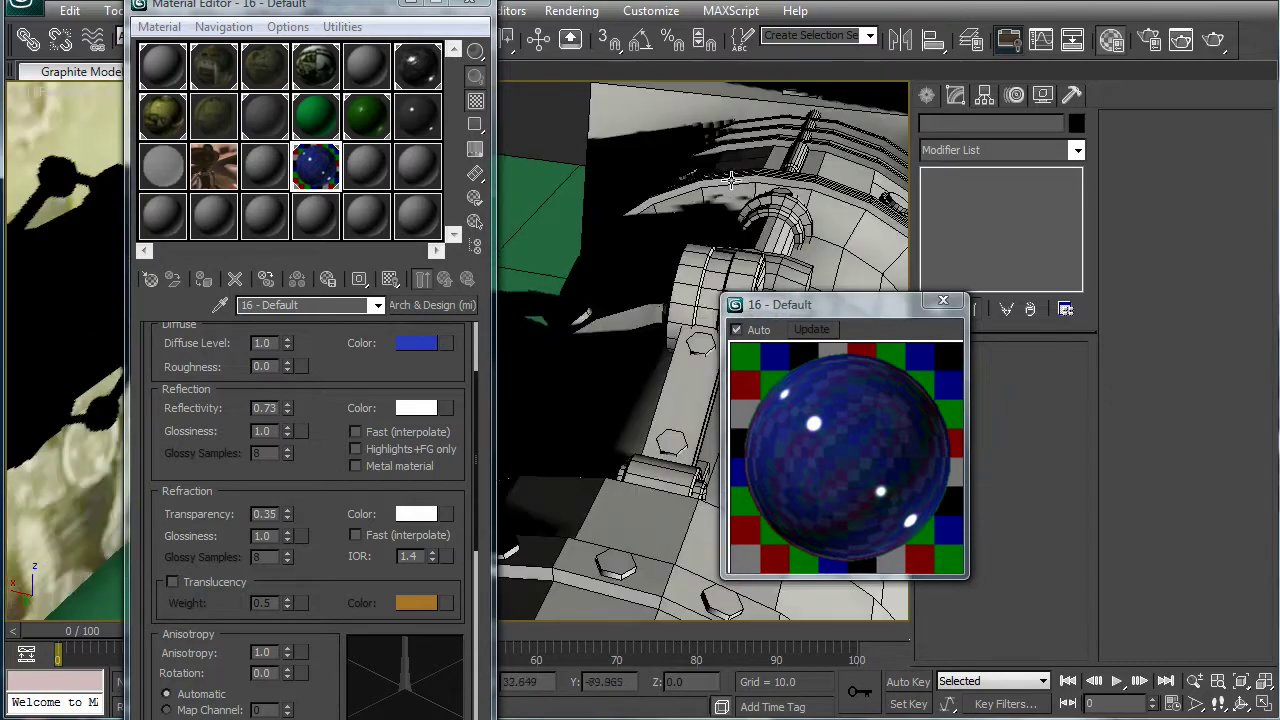
Frame the green hull and sensor box and render a test image.
{"action": "left_click", "coordinate": [470, 3]}
{"action": "middle_click_drag", "start_coordinate": [500, 330], "coordinate": [553, 262], "text": "alt"}
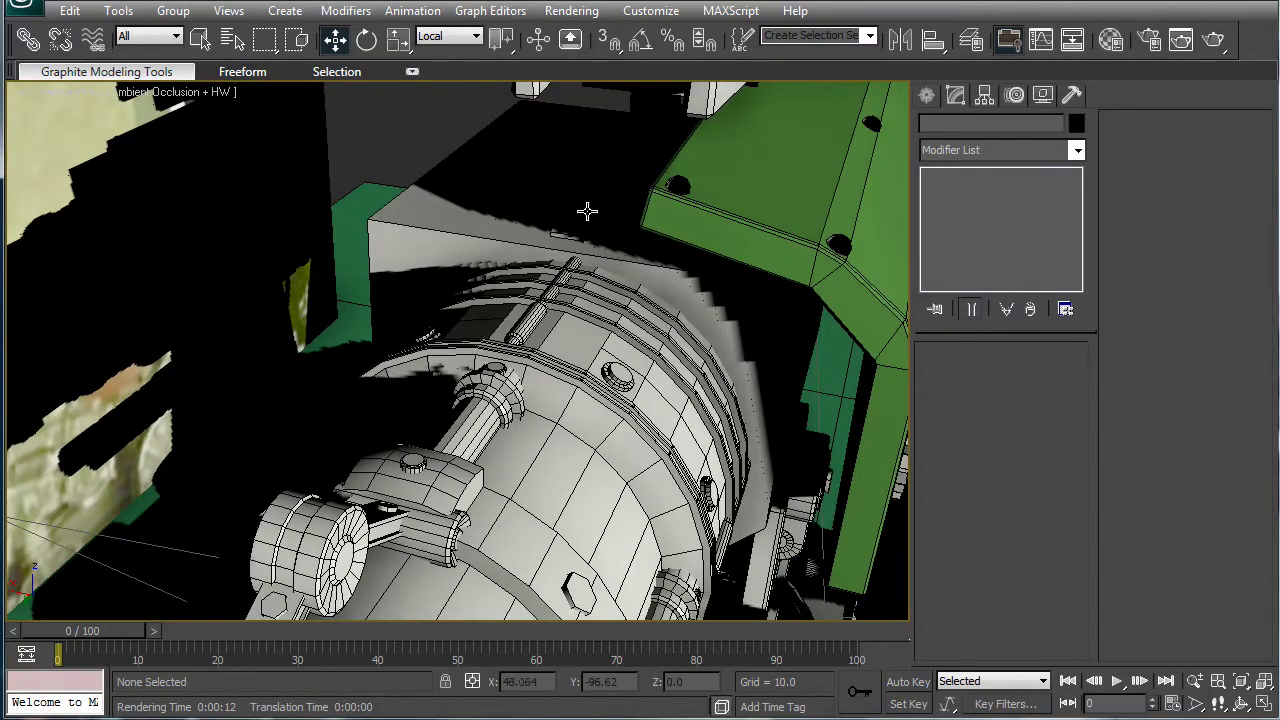
{"action": "scroll", "coordinate": [587, 214], "scroll_direction": "down", "scroll_amount": 10}
{"action": "scroll", "coordinate": [606, 296], "scroll_direction": "up", "scroll_amount": 12}
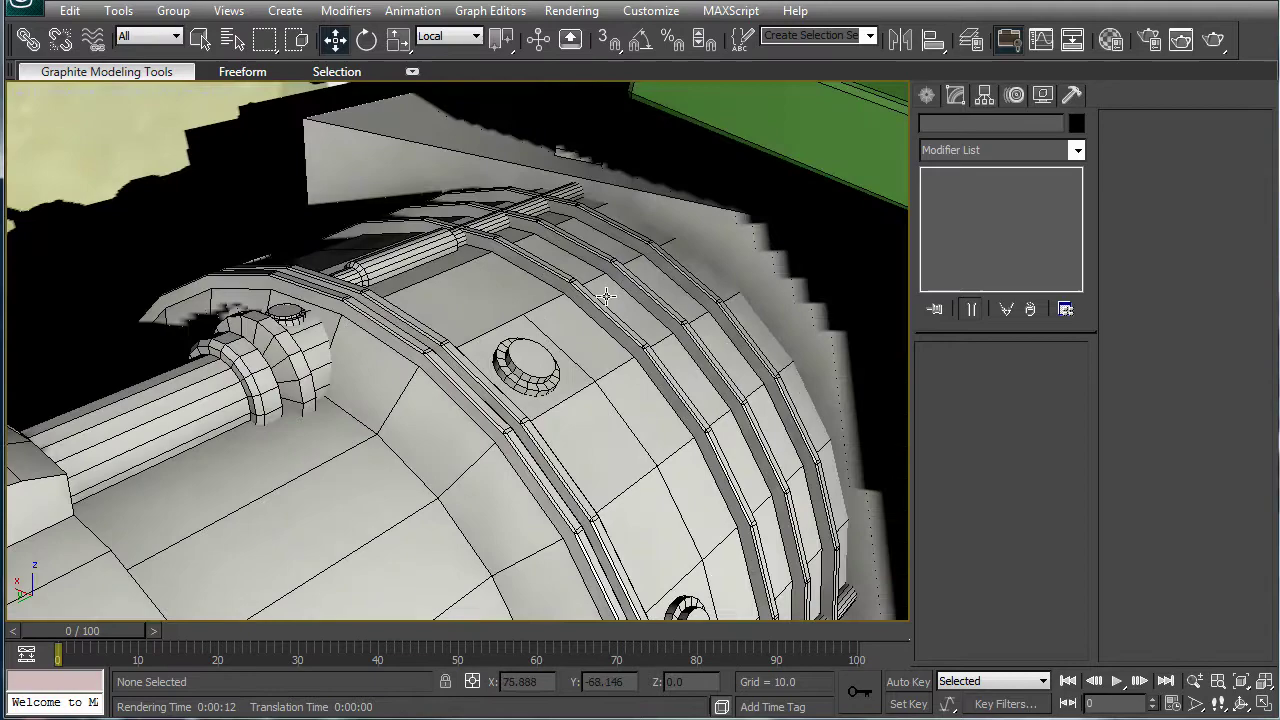
{"action": "middle_click_drag", "start_coordinate": [606, 296], "coordinate": [520, 523], "text": "alt"}
{"action": "scroll", "coordinate": [540, 450], "scroll_direction": "down", "scroll_amount": 4}
{"action": "middle_click_drag", "start_coordinate": [610, 303], "coordinate": [631, 276]}
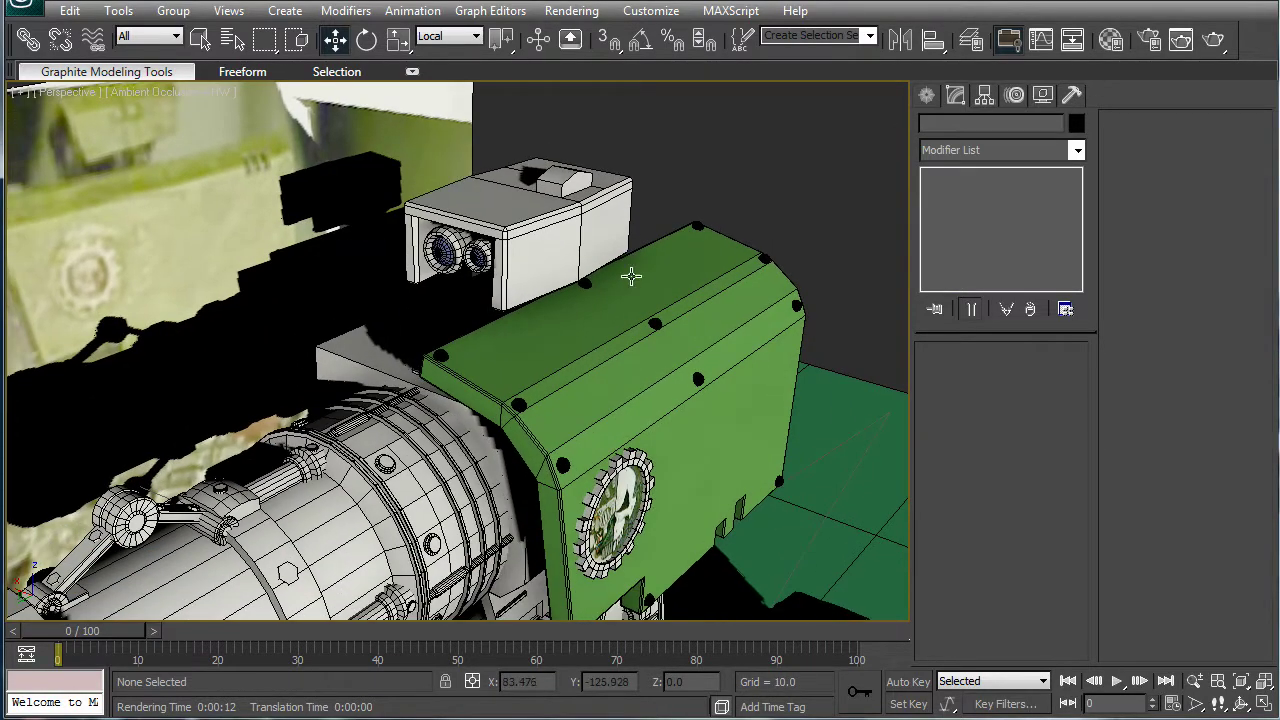
{"action": "left_click", "coordinate": [1213, 40]}
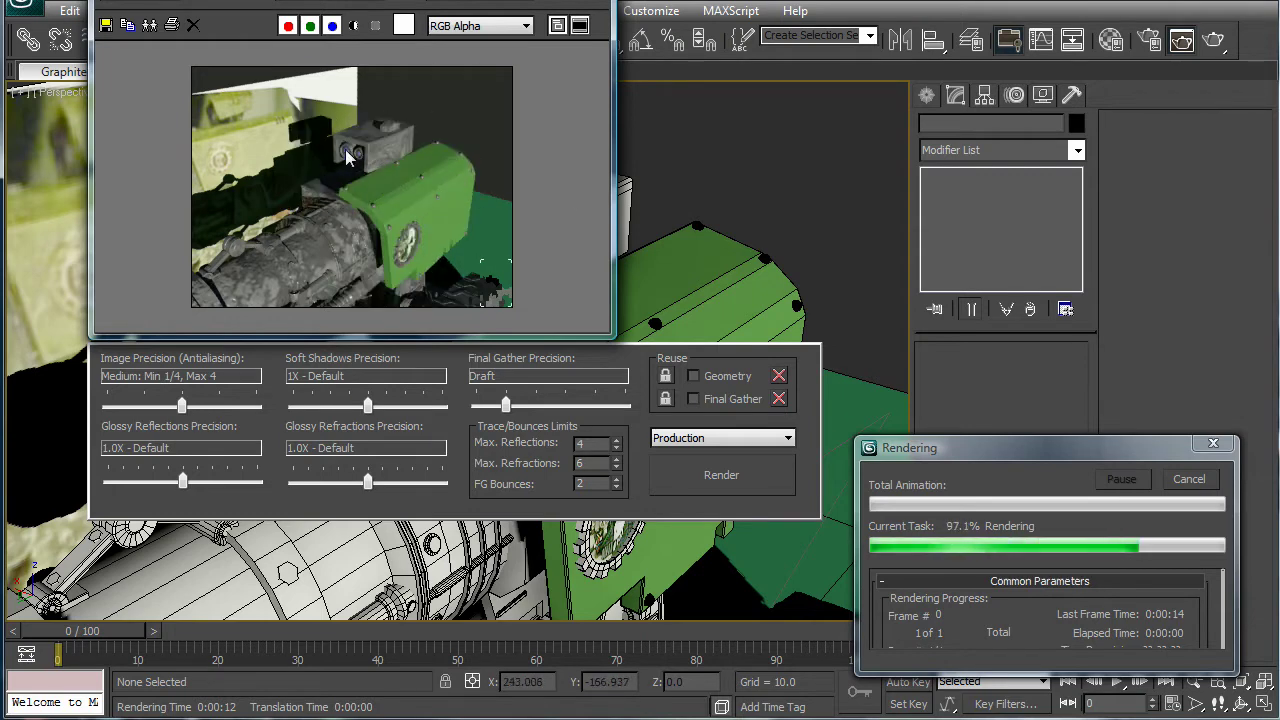
Add a Gradient map to the blue lens material's Self Illumination colour.
{"action": "key", "text": "Escape"}
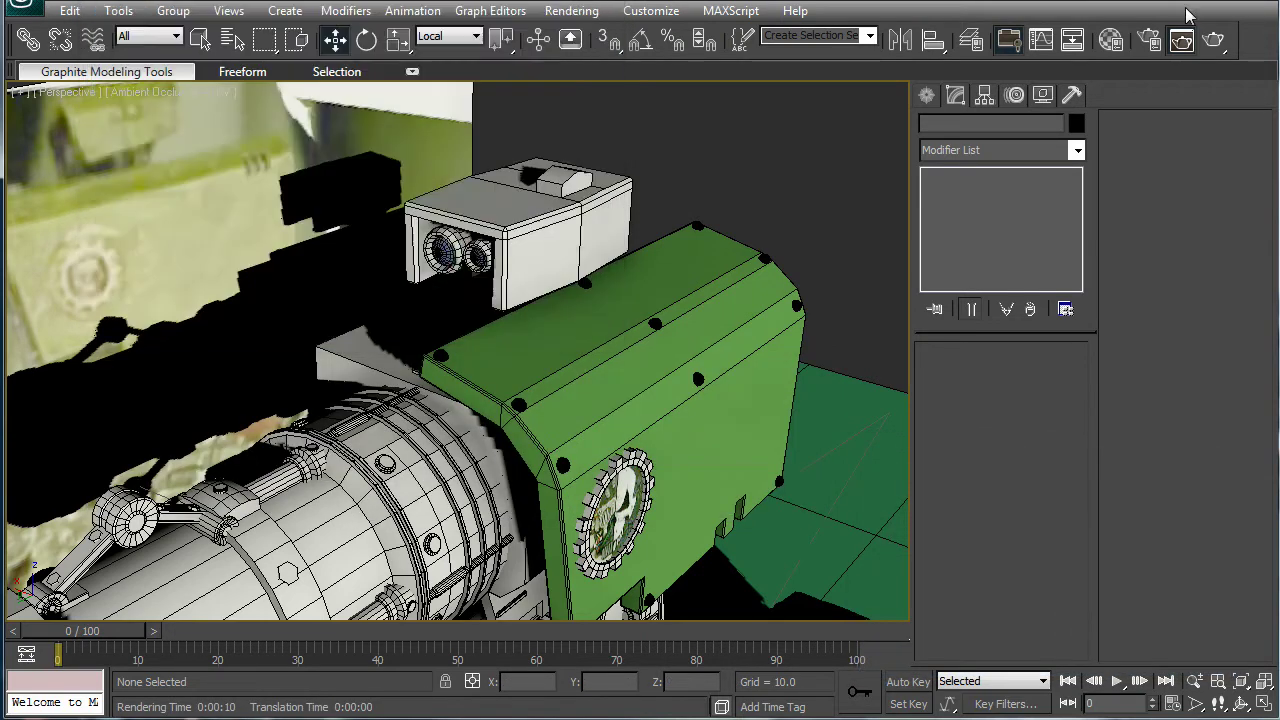
{"action": "key", "text": "m"}
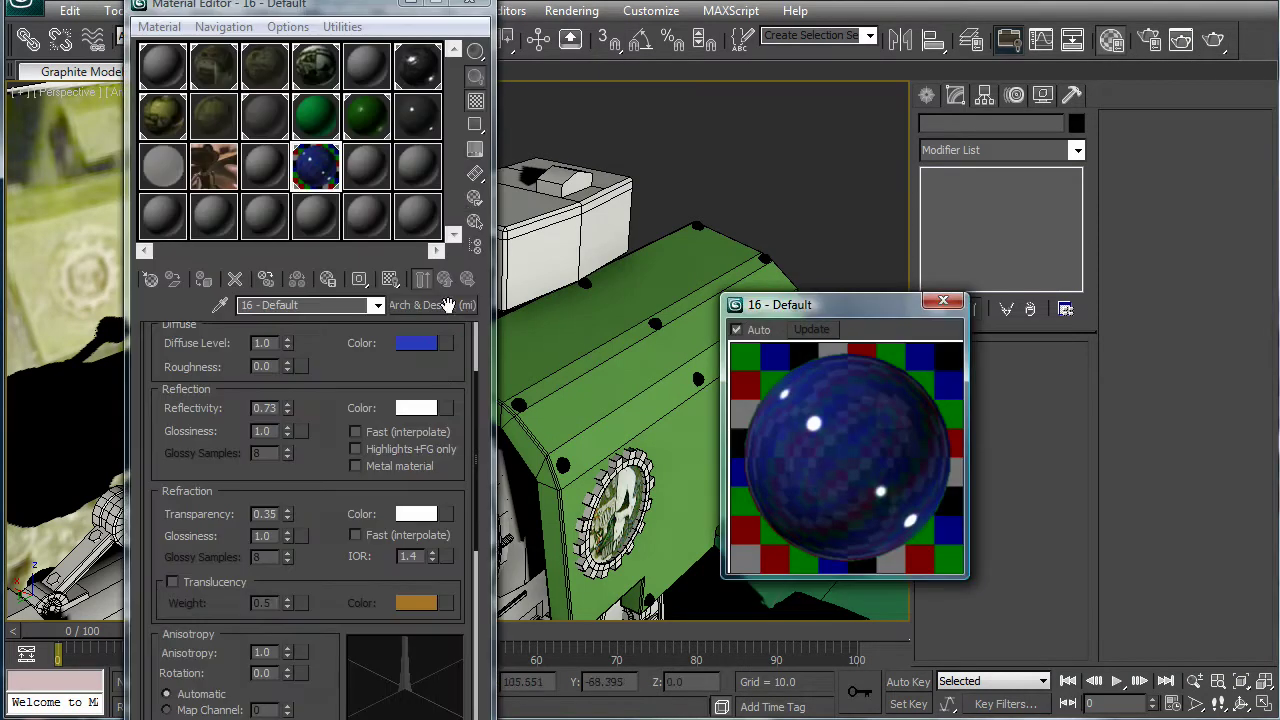
{"action": "scroll", "coordinate": [320, 400], "scroll_direction": "up", "scroll_amount": 3}
{"action": "scroll", "coordinate": [314, 531], "scroll_direction": "down", "scroll_amount": 4}
{"action": "scroll", "coordinate": [335, 420], "scroll_direction": "down", "scroll_amount": 2}
{"action": "scroll", "coordinate": [340, 390], "scroll_direction": "down", "scroll_amount": 2}
{"action": "left_click_drag", "start_coordinate": [342, 378], "coordinate": [368, 245]}
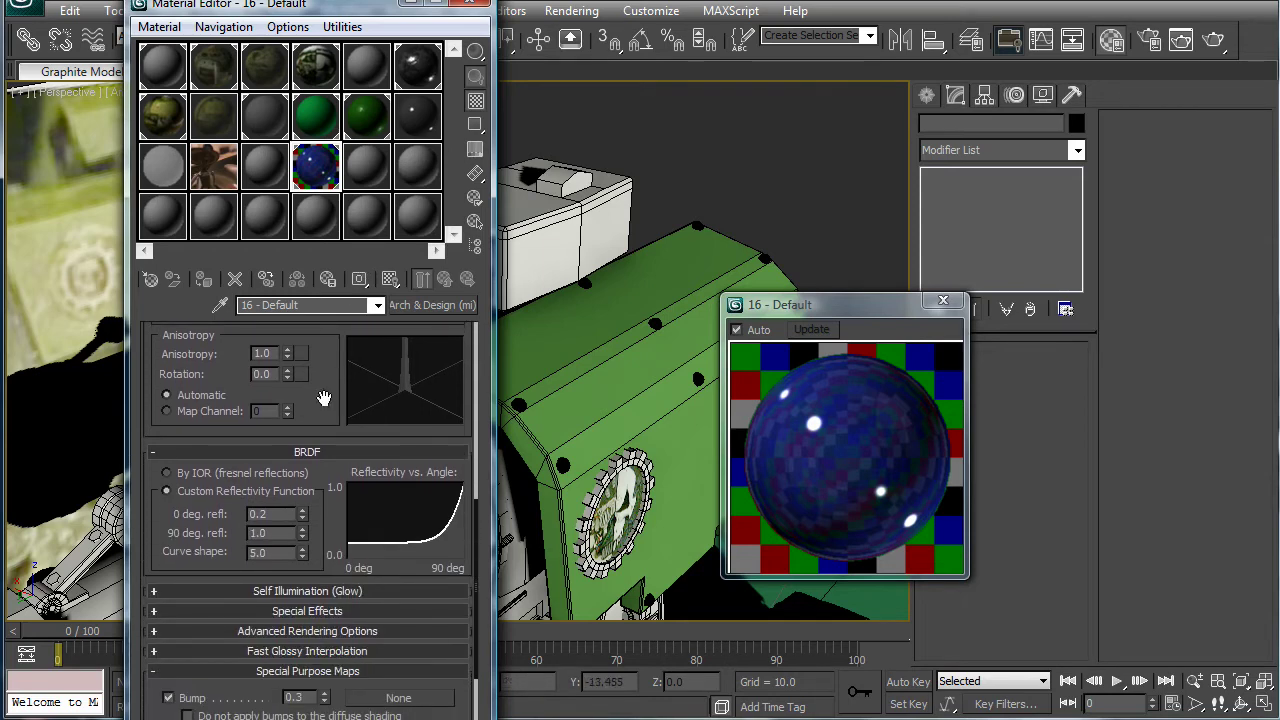
{"action": "left_click_drag", "start_coordinate": [313, 399], "coordinate": [353, 176]}
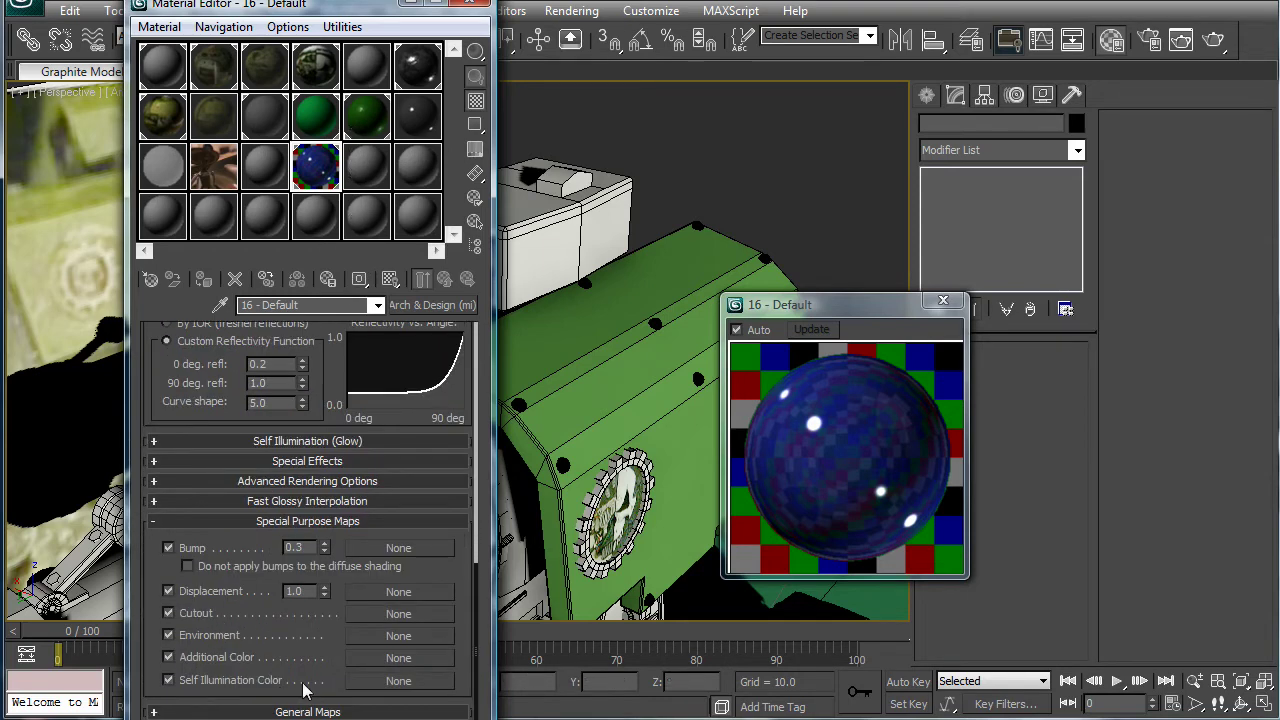
{"action": "left_click", "coordinate": [398, 680]}
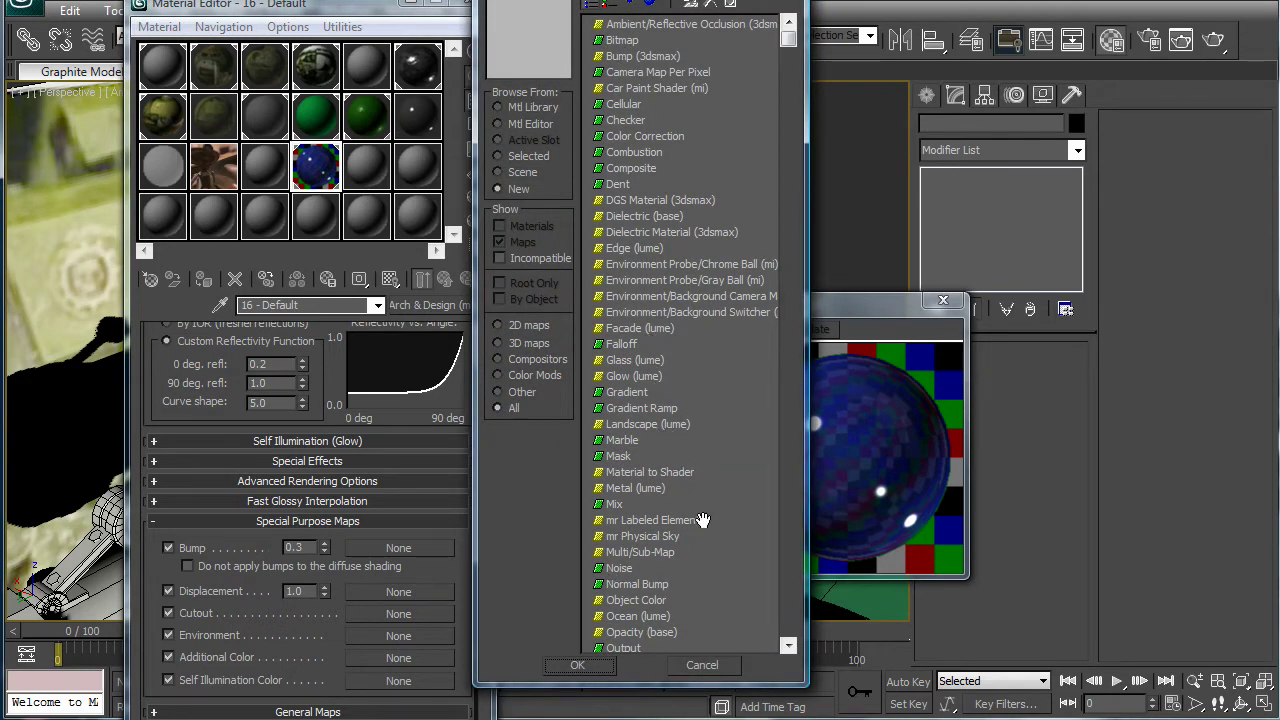
{"action": "scroll", "coordinate": [703, 520], "scroll_direction": "down", "scroll_amount": 8}
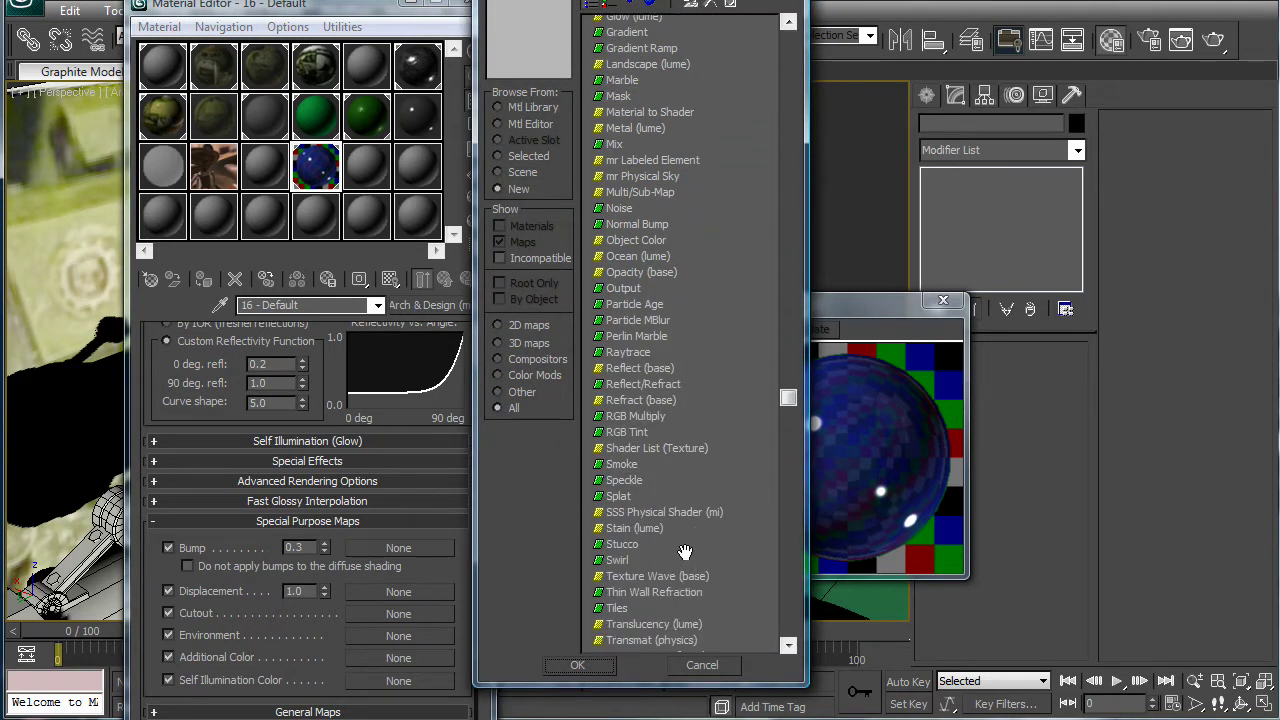
{"action": "scroll", "coordinate": [675, 558], "scroll_direction": "down", "scroll_amount": 5}
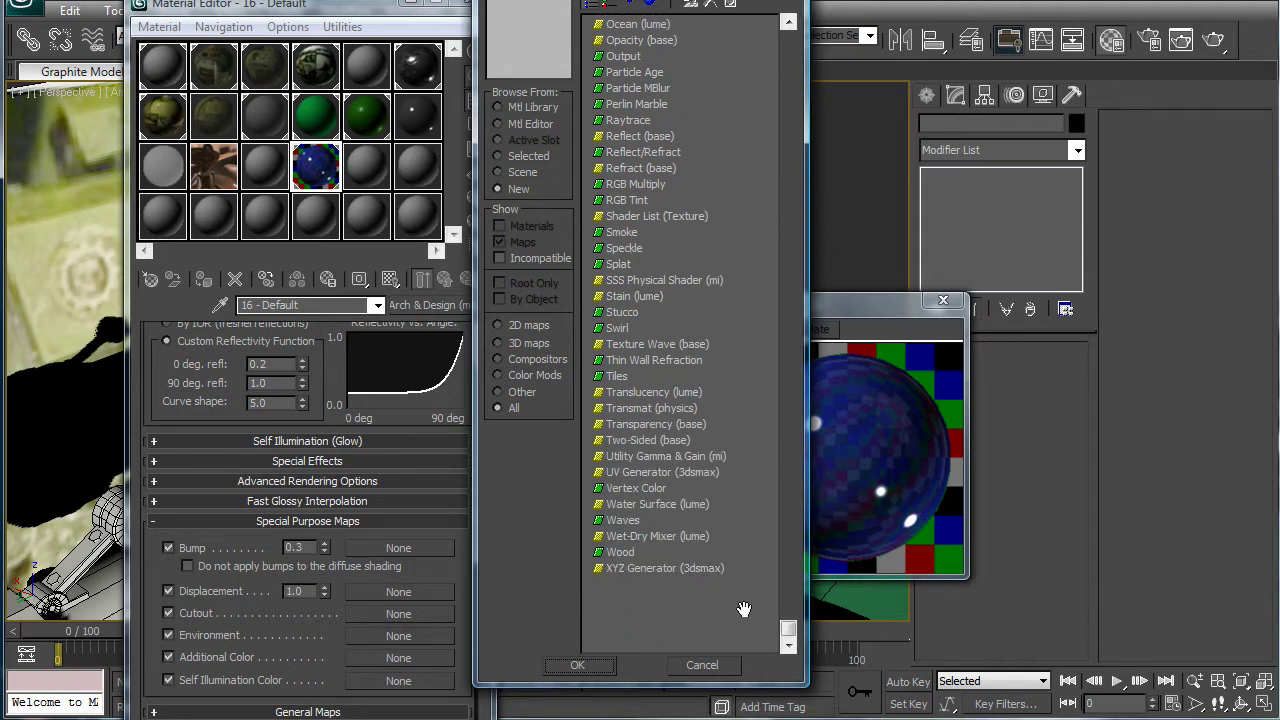
{"action": "left_click_drag", "start_coordinate": [787, 636], "coordinate": [788, 208]}
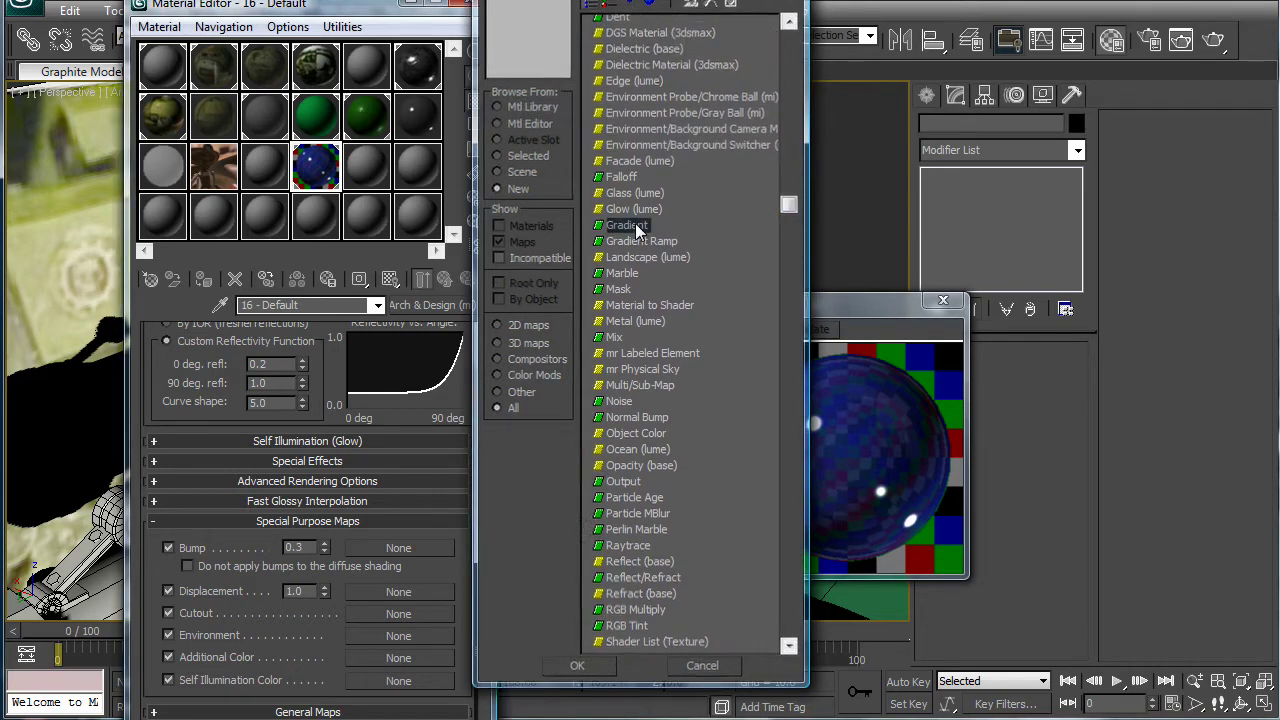
{"action": "double_click", "coordinate": [630, 225]}
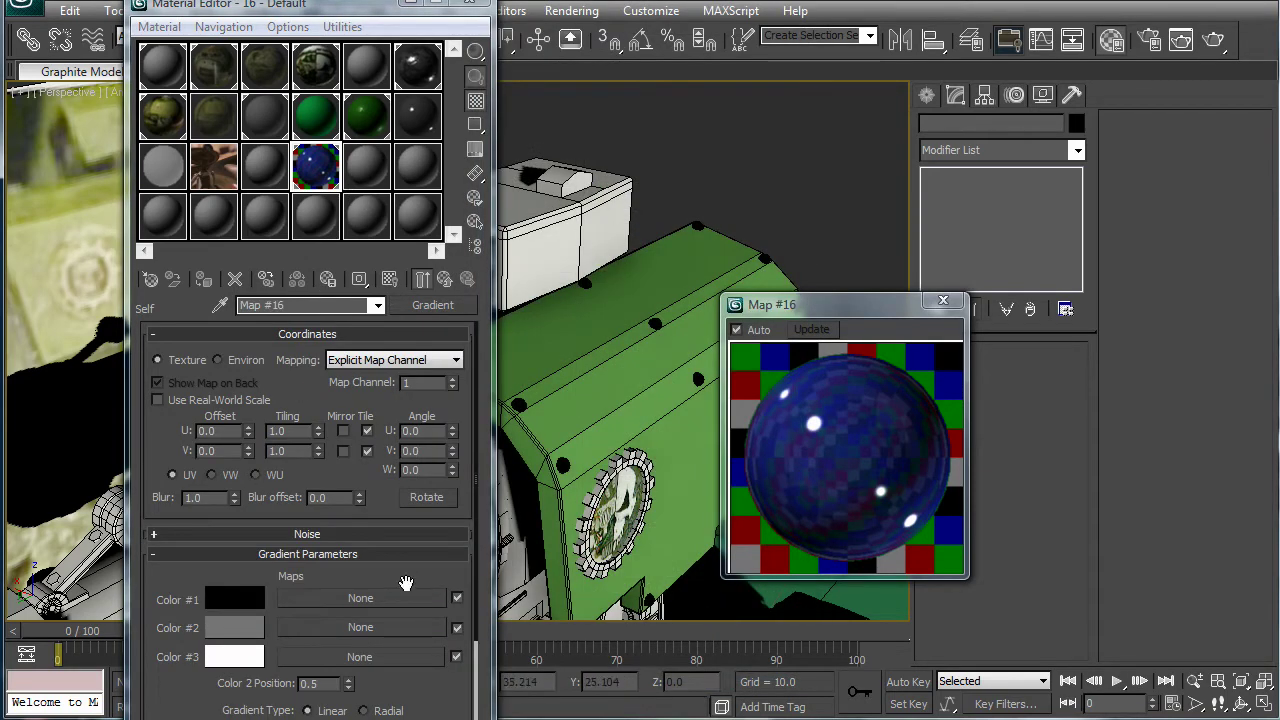
Set the gradient's Color #1 to dark grey (value 36) and Color #2 to 177.
{"action": "left_click", "coordinate": [446, 278]}
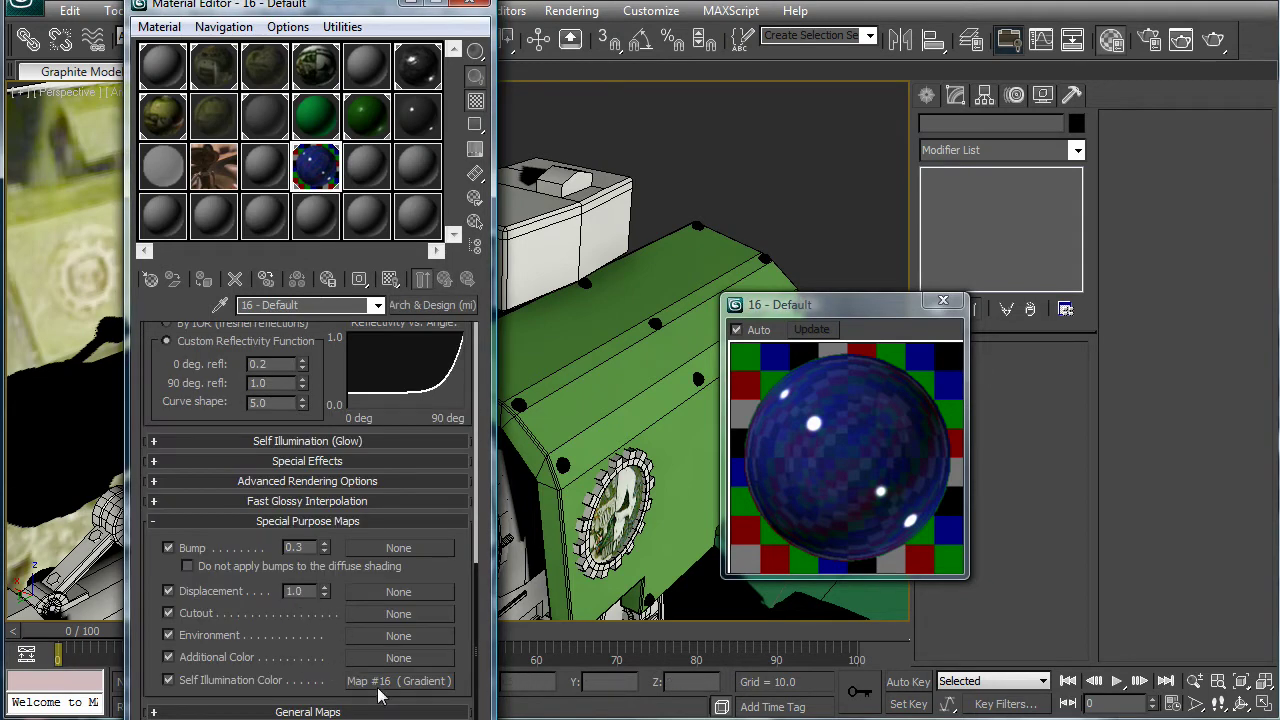
{"action": "left_click", "coordinate": [386, 684]}
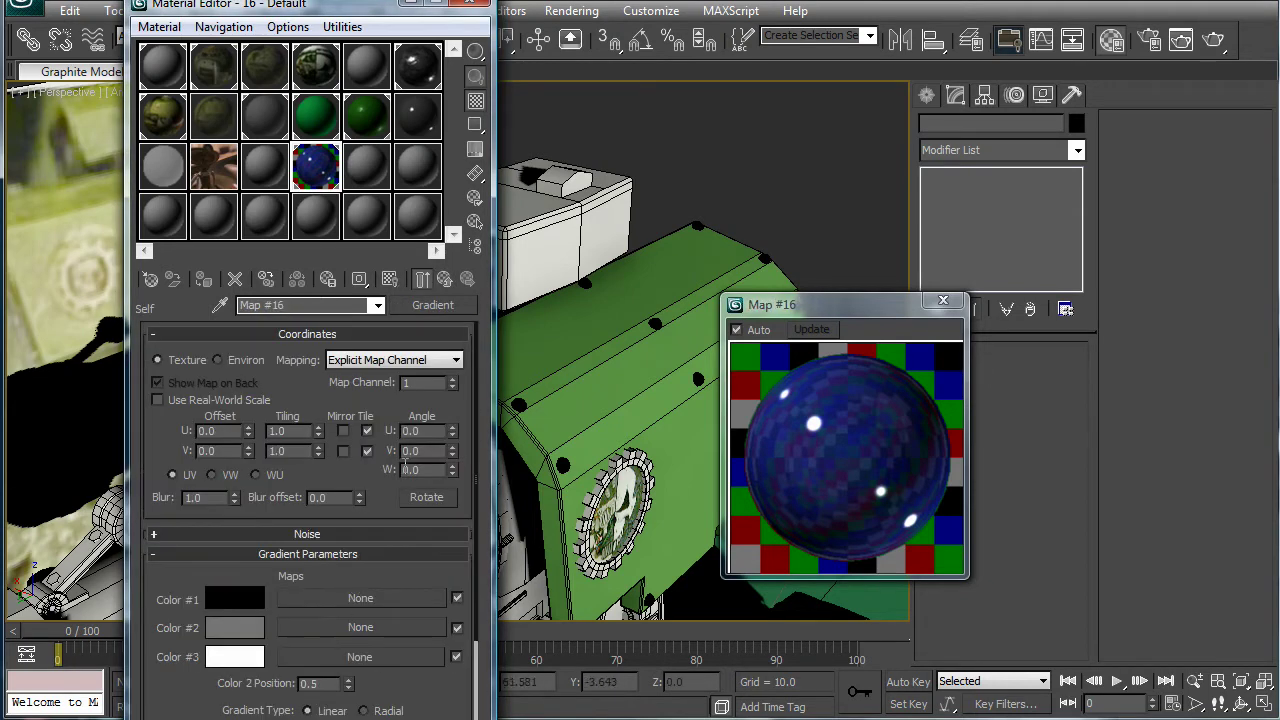
{"action": "scroll", "coordinate": [385, 487], "scroll_direction": "down", "scroll_amount": 3}
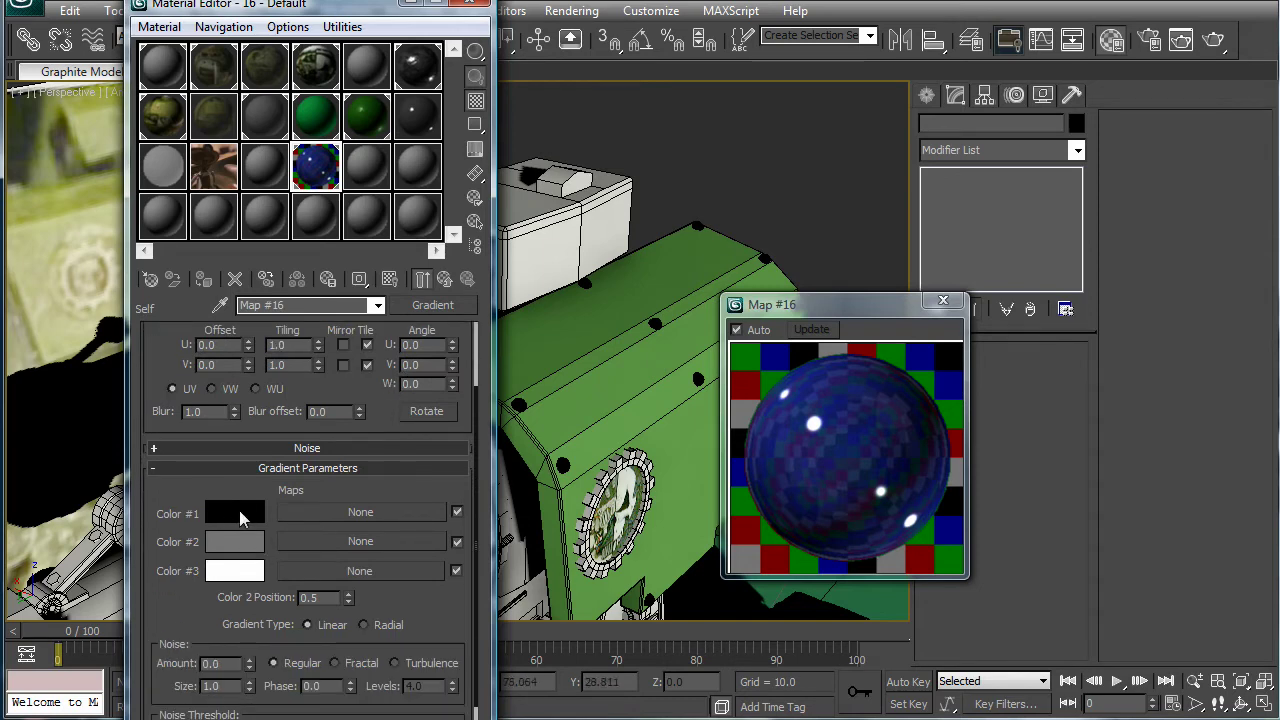
{"action": "left_click", "coordinate": [240, 518]}
{"action": "mouse_move", "coordinate": [779, 229]}
{"action": "left_mouse_down"}
{"action": "mouse_move", "coordinate": [767, 229]}
{"action": "mouse_move", "coordinate": [860, 229]}
{"action": "mouse_move", "coordinate": [794, 227]}
{"action": "mouse_move", "coordinate": [784, 242]}
{"action": "mouse_move", "coordinate": [772, 232]}
{"action": "left_mouse_up"}
{"action": "left_click", "coordinate": [848, 297]}
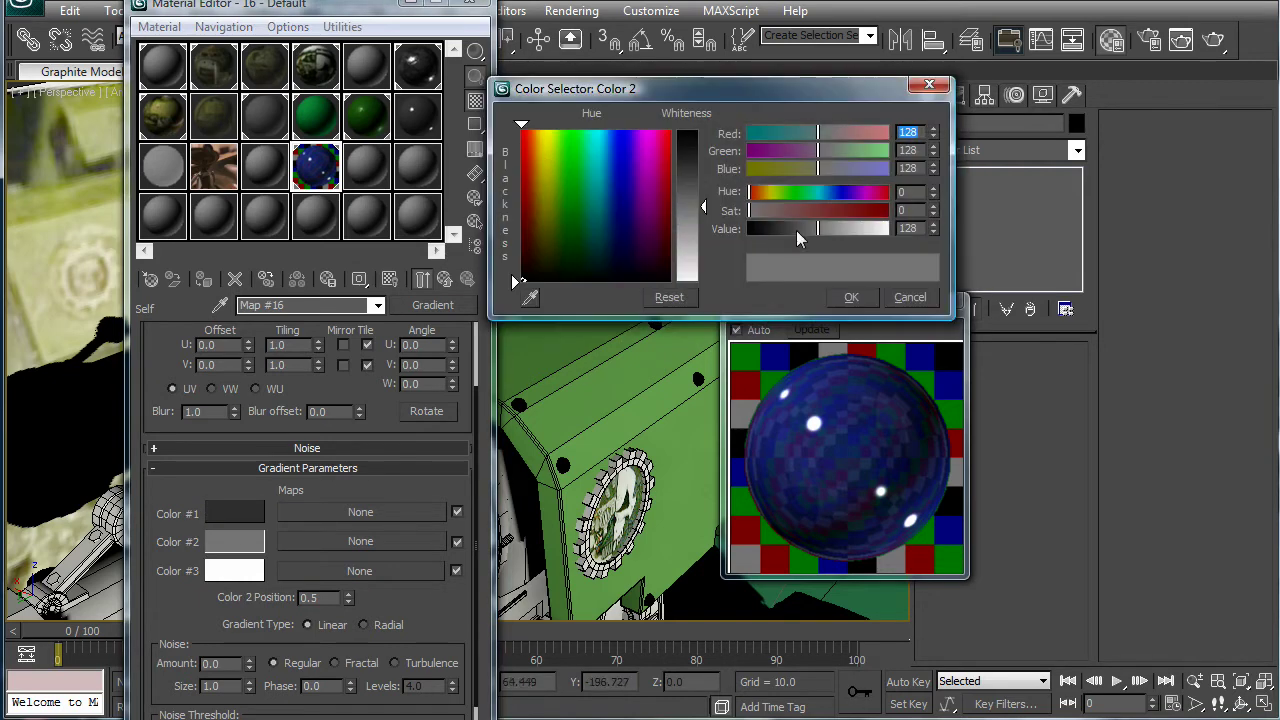
{"action": "left_click_drag", "start_coordinate": [796, 230], "coordinate": [845, 229]}
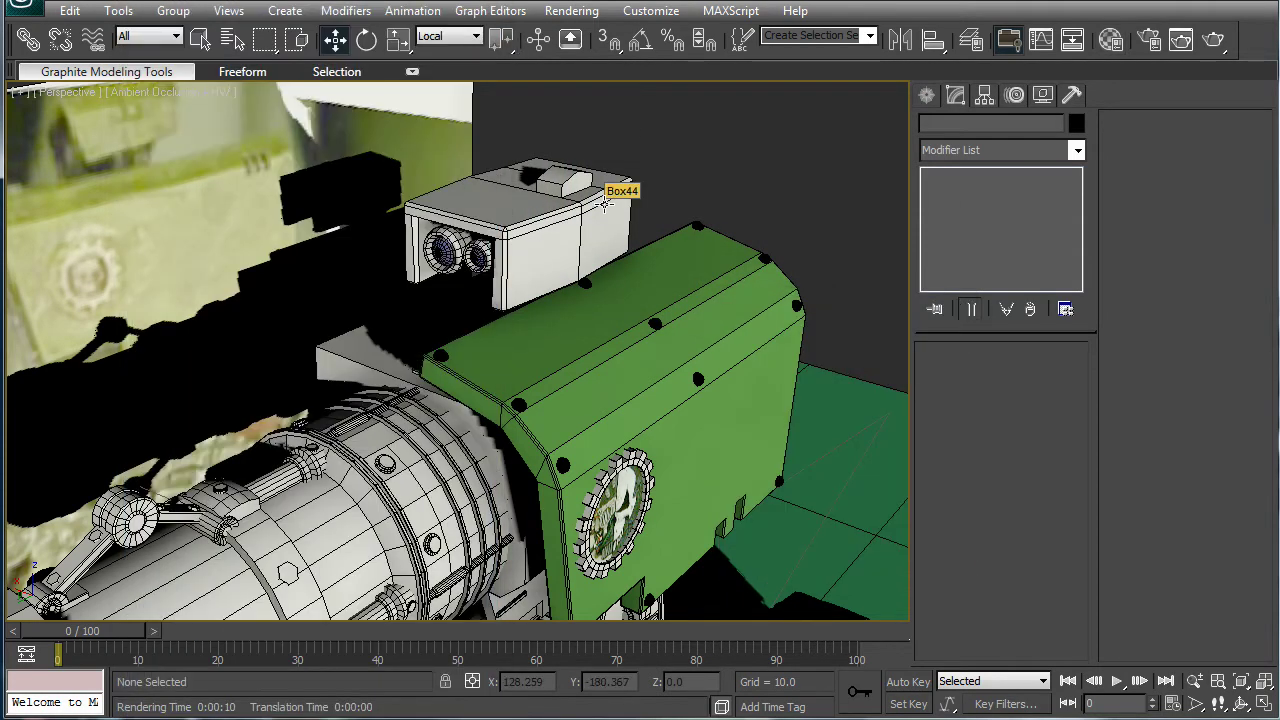
Render a test image of the updated lens, then zoom out to the whole tank.
{"action": "left_click", "coordinate": [1213, 39]}
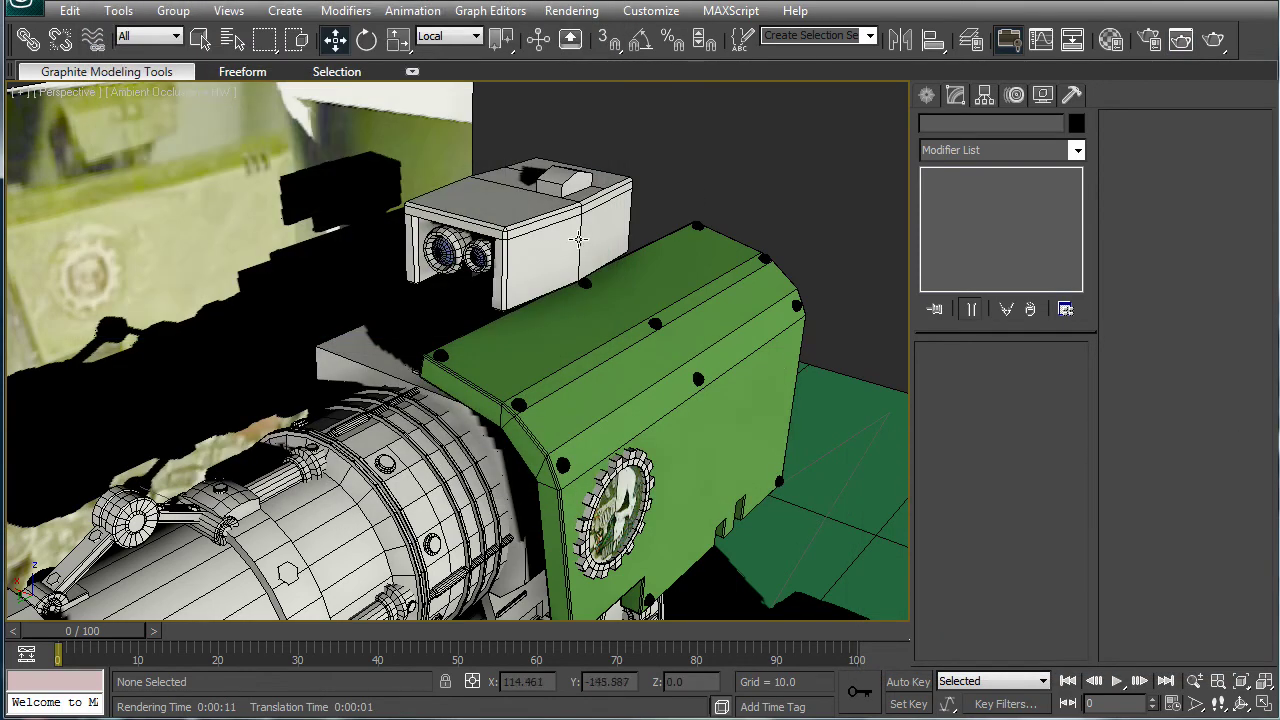
{"action": "scroll", "coordinate": [634, 263], "scroll_direction": "down", "scroll_amount": 3}
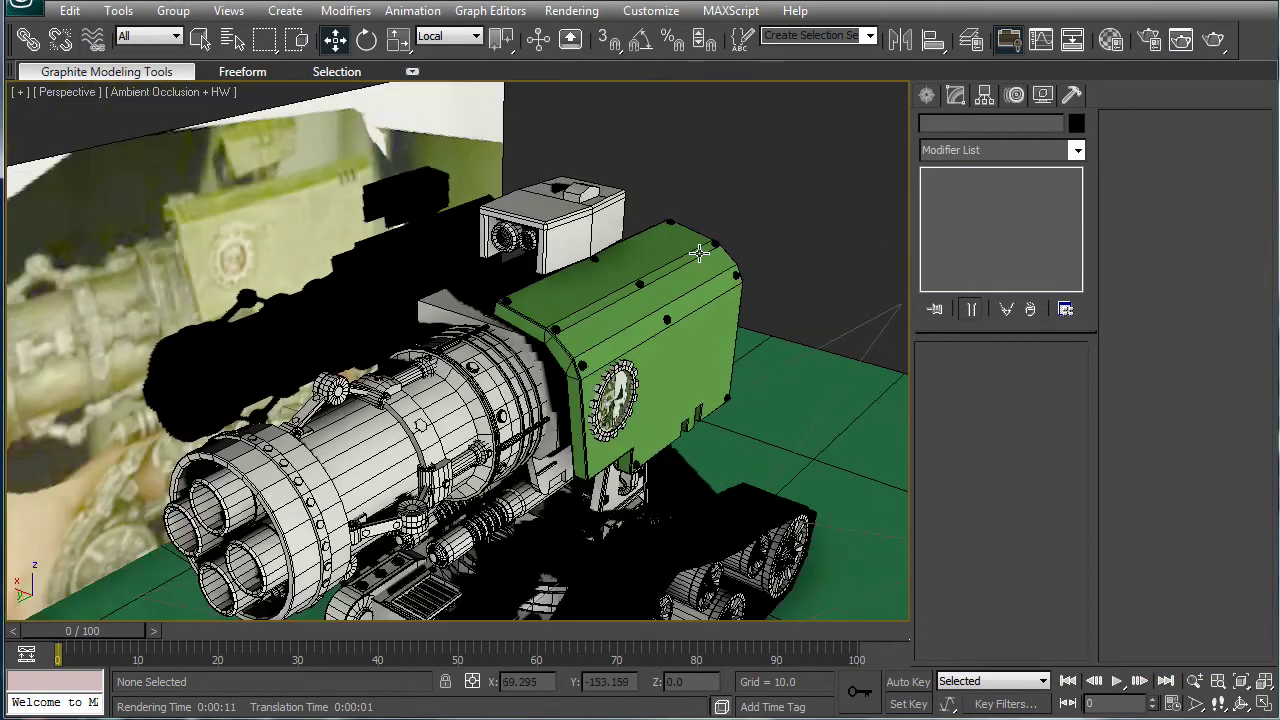